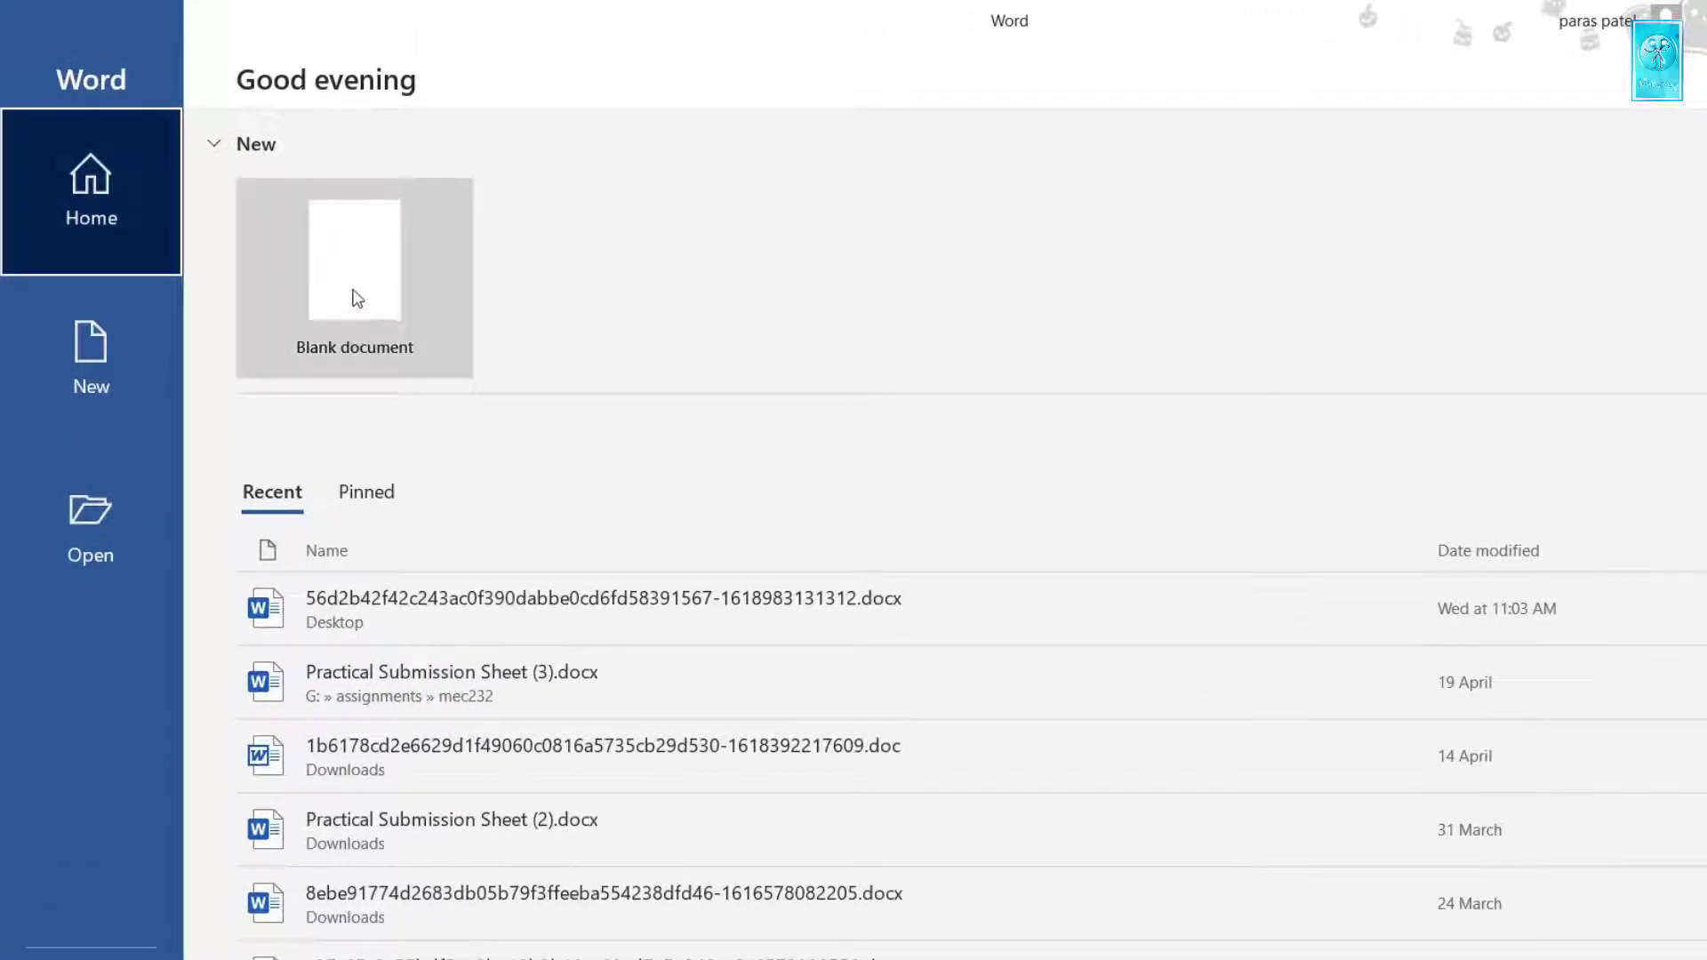
Create a blank document, Document1, from Word's New page
{"action": "left_click", "coordinate": [118, 393]}
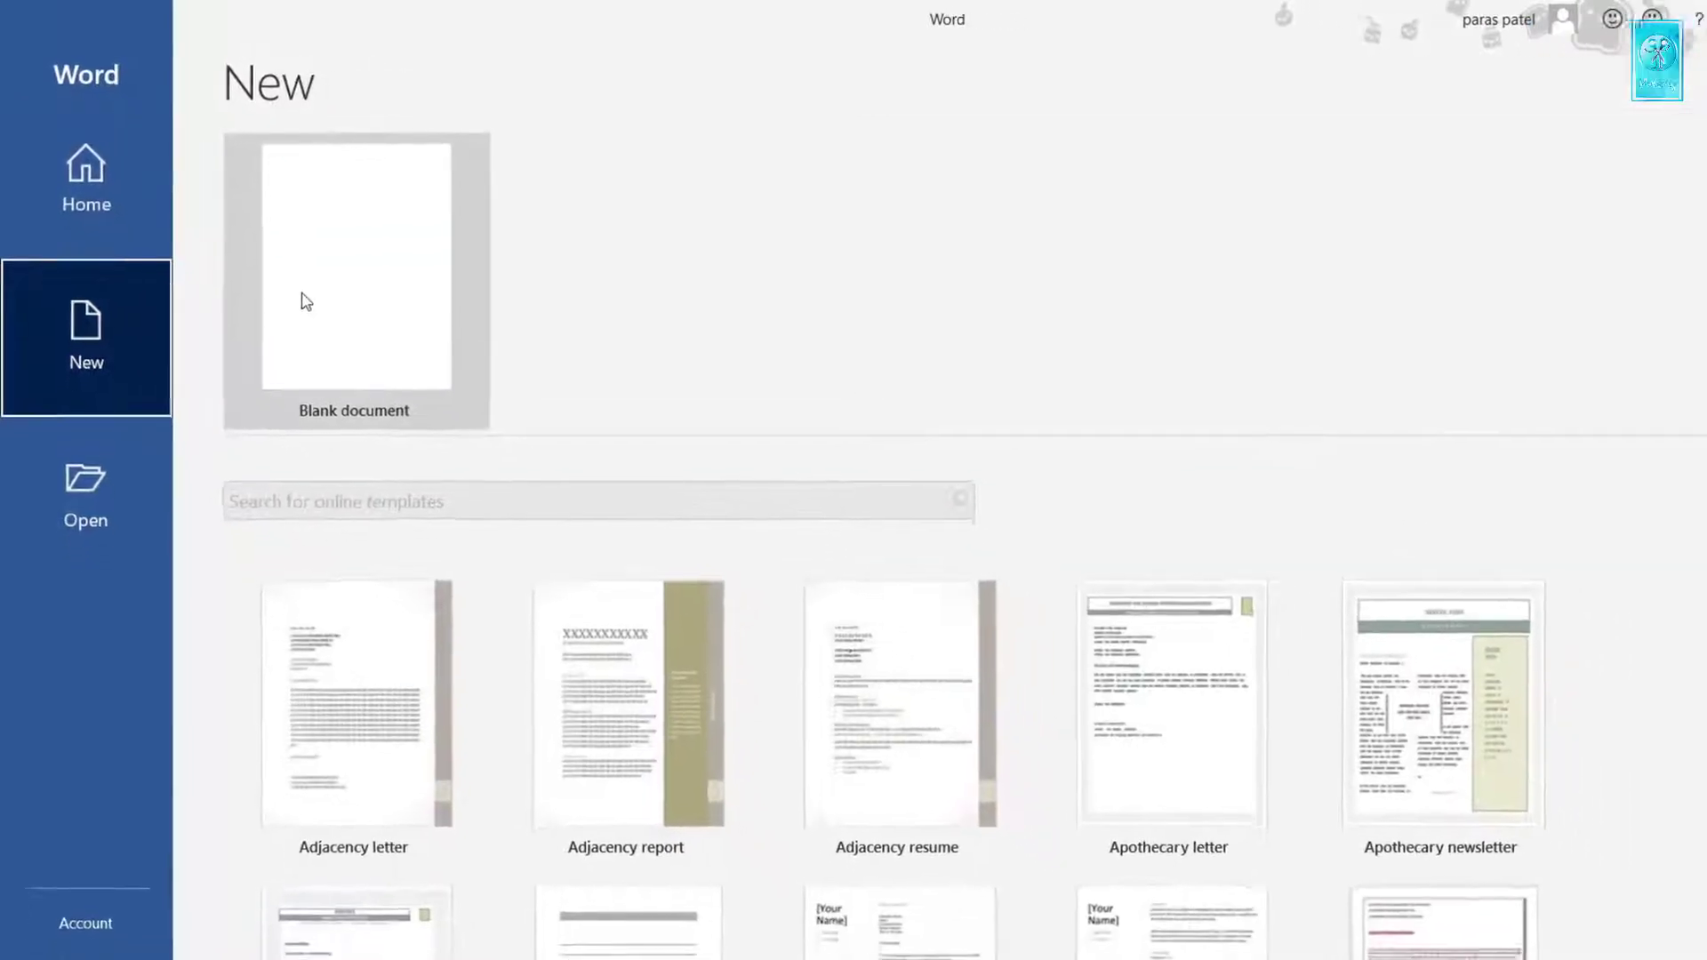
{"action": "left_click", "coordinate": [306, 303]}
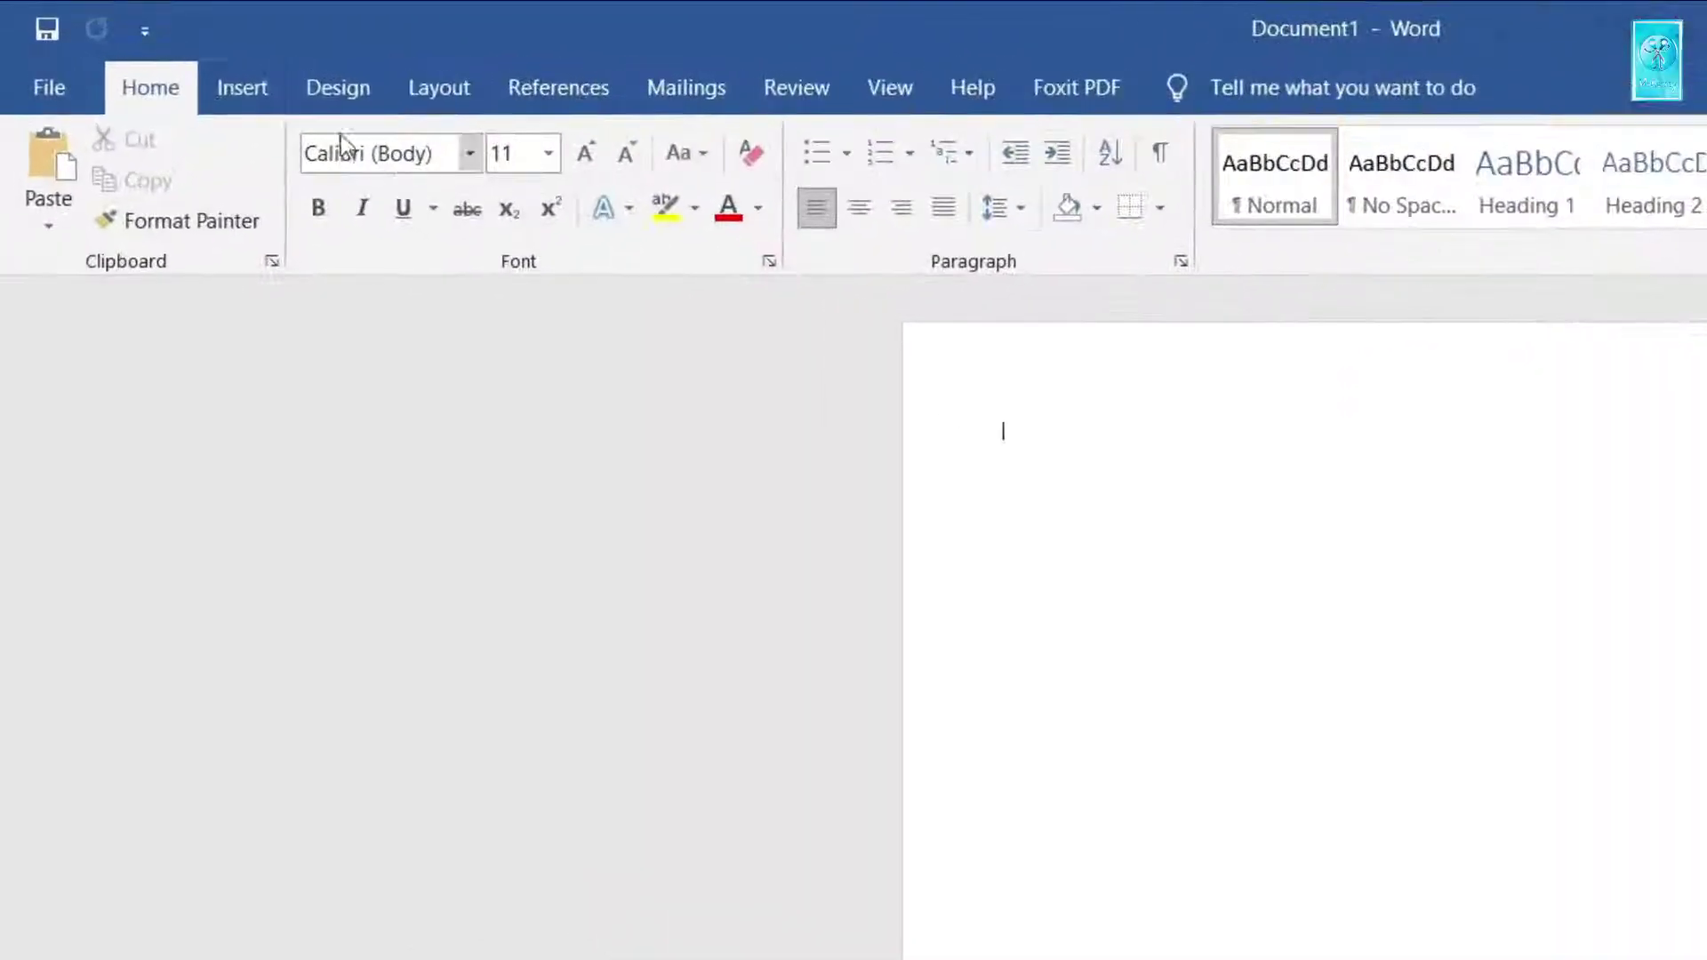
Insert 'page for fake assignment.jpg' from the Desktop's Fake assignment folder
{"action": "left_click", "coordinate": [155, 57]}
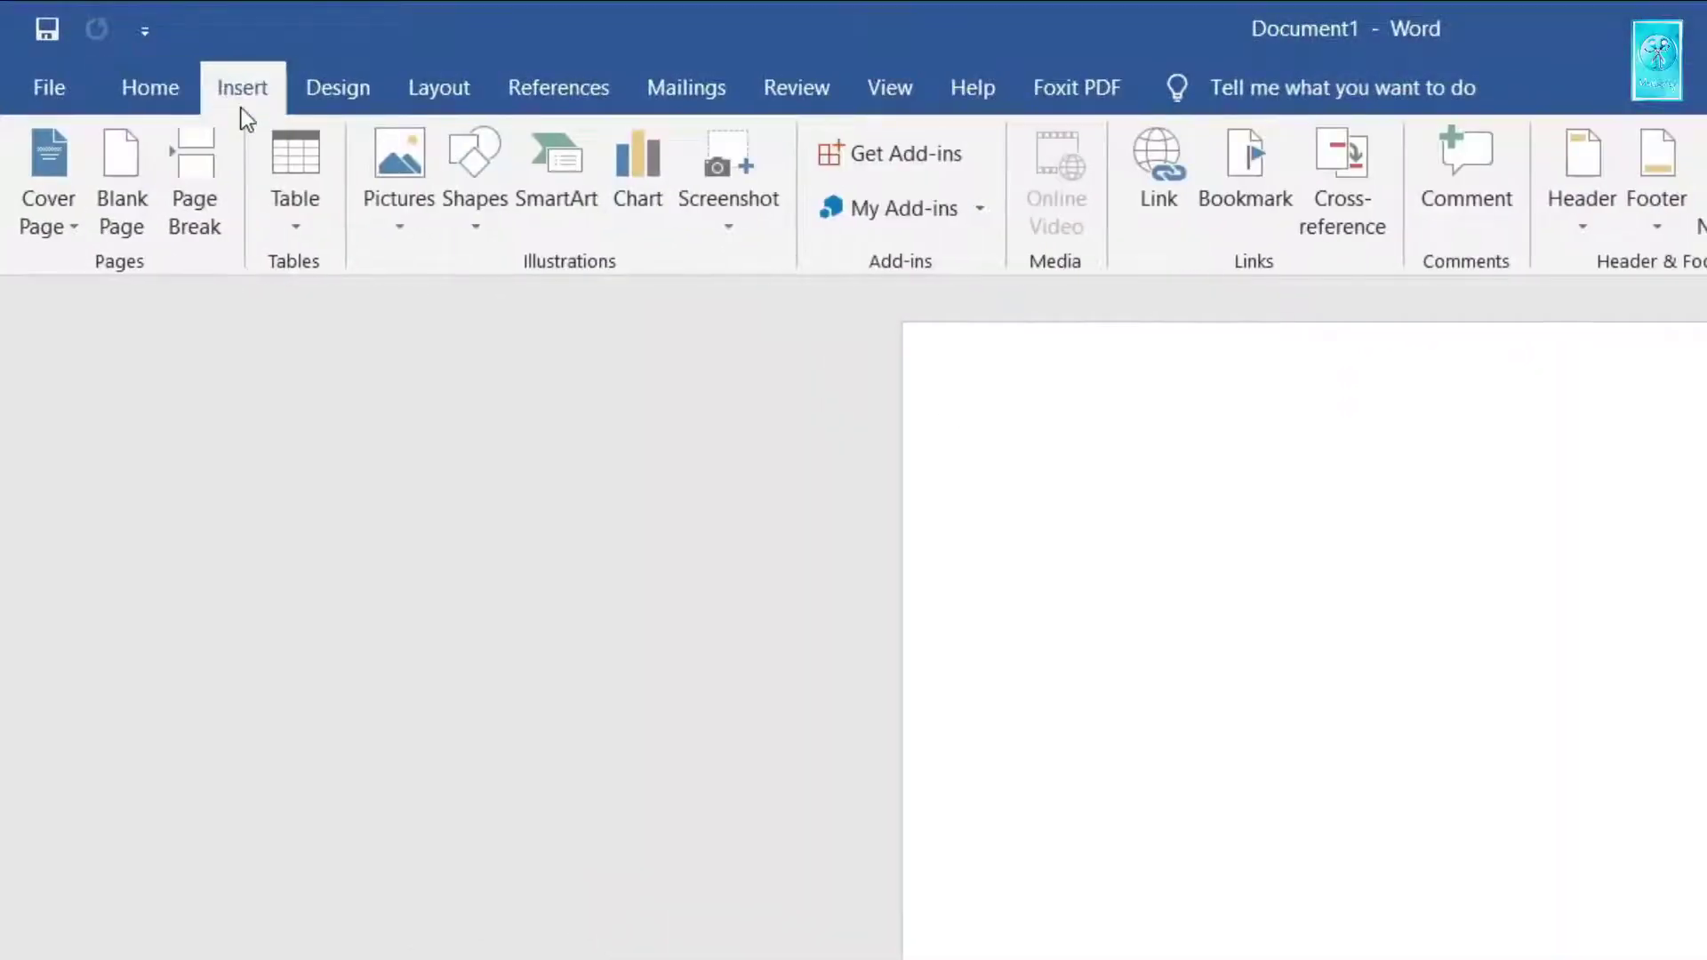
{"action": "left_click", "coordinate": [395, 166]}
{"action": "left_click", "coordinate": [418, 312]}
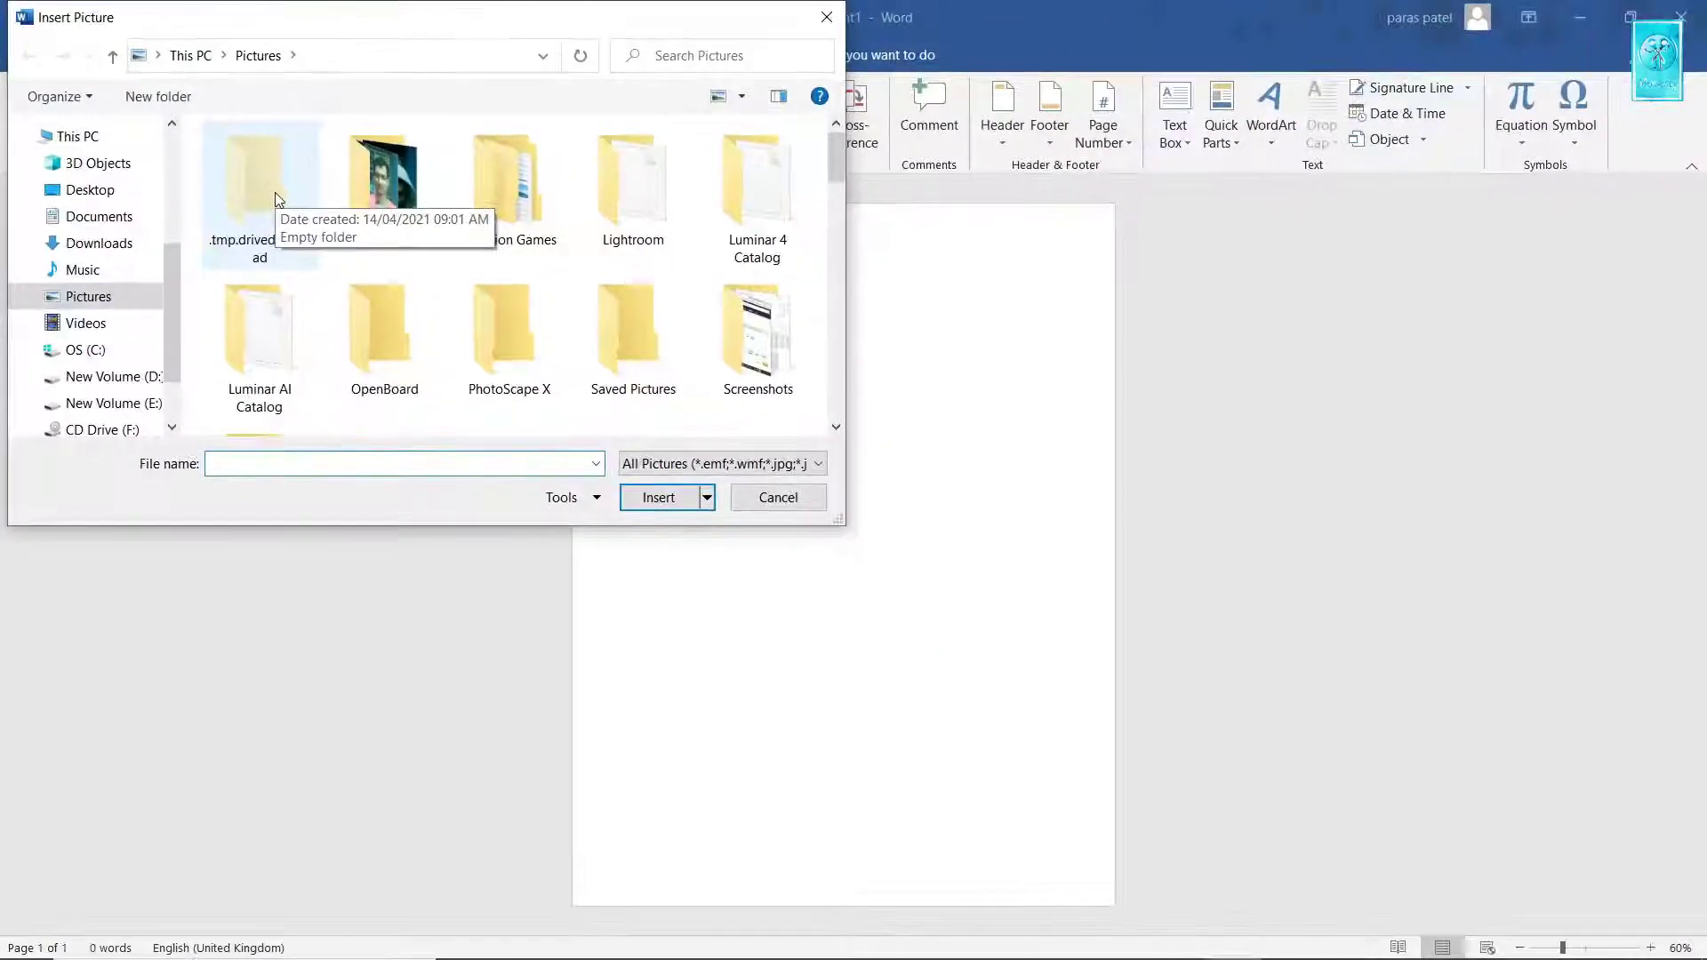
{"action": "left_click", "coordinate": [124, 263]}
{"action": "double_click", "coordinate": [382, 323]}
{"action": "left_click", "coordinate": [363, 224]}
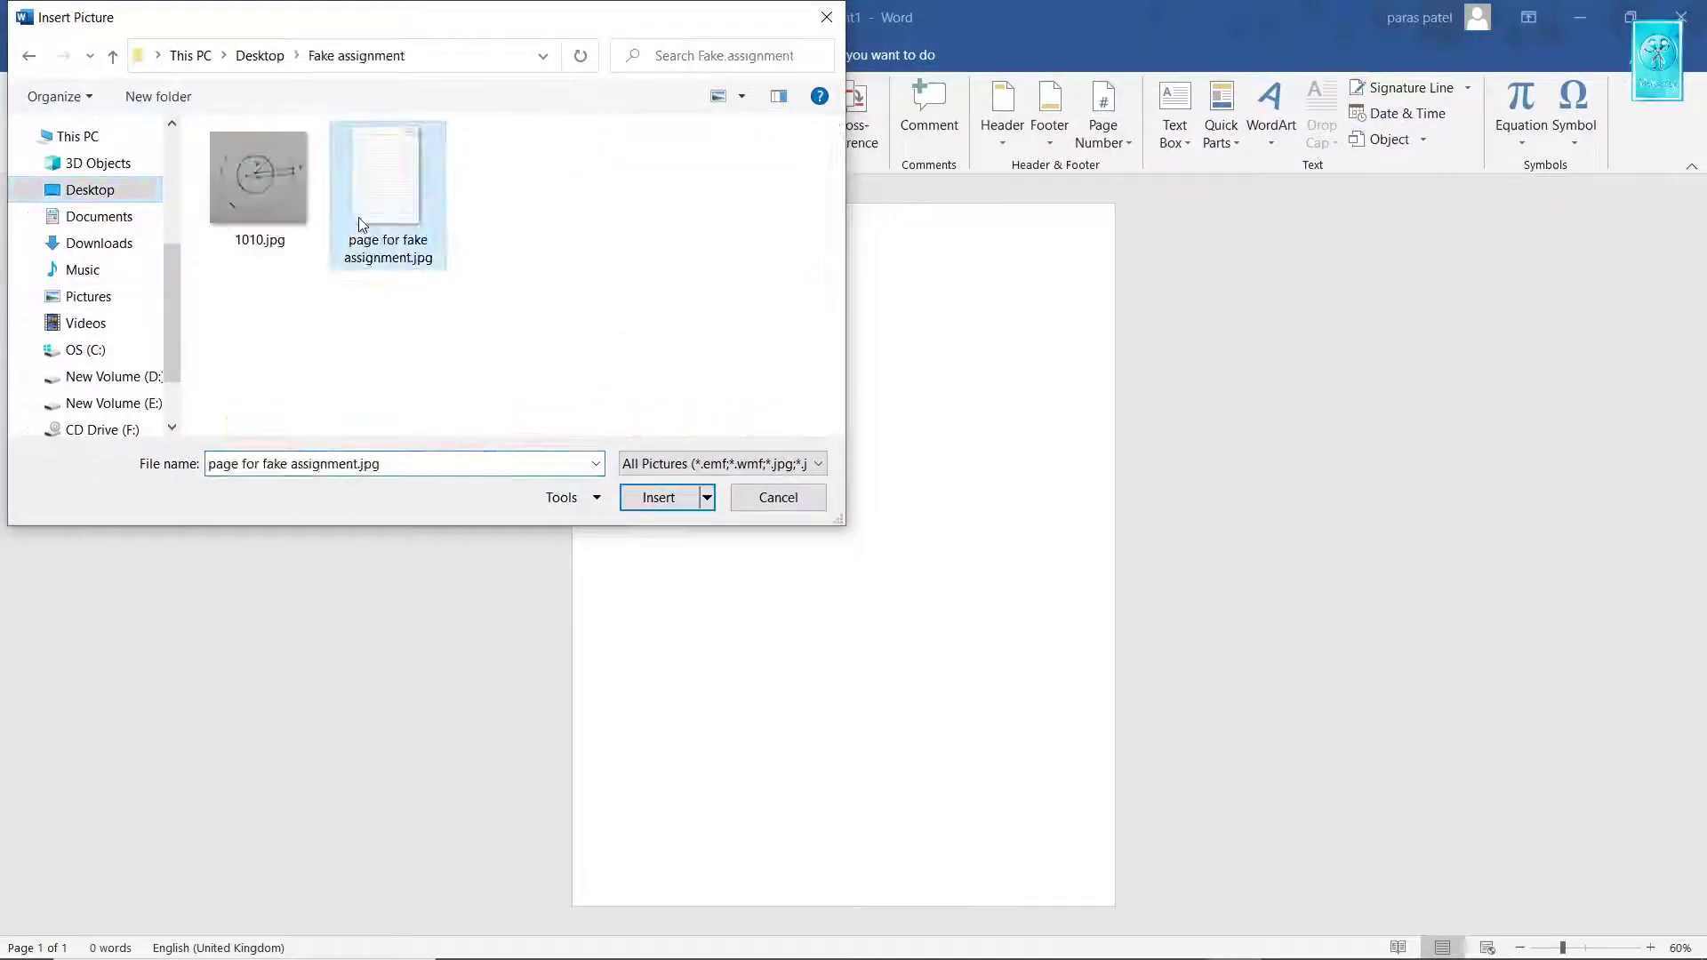
{"action": "left_click", "coordinate": [659, 498]}
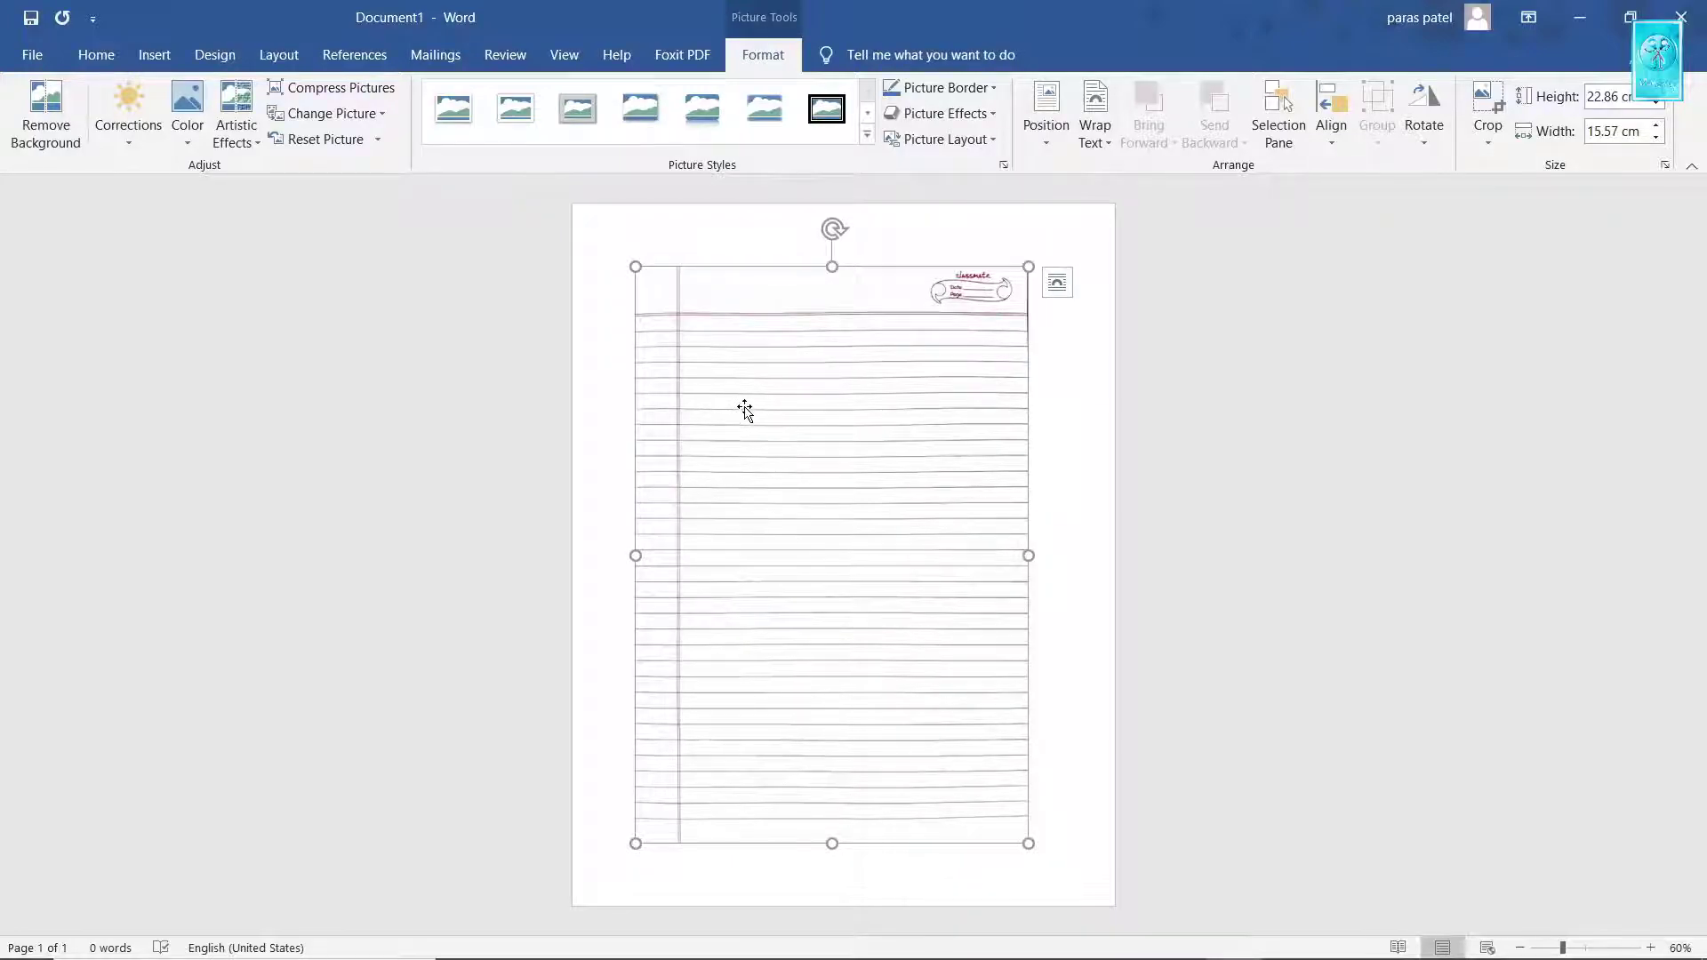
Set the notebook picture to Square wrapping with fixed page position and drag it over the page
{"action": "left_click_drag", "start_coordinate": [745, 410], "coordinate": [774, 429]}
{"action": "left_click", "coordinate": [1057, 283]}
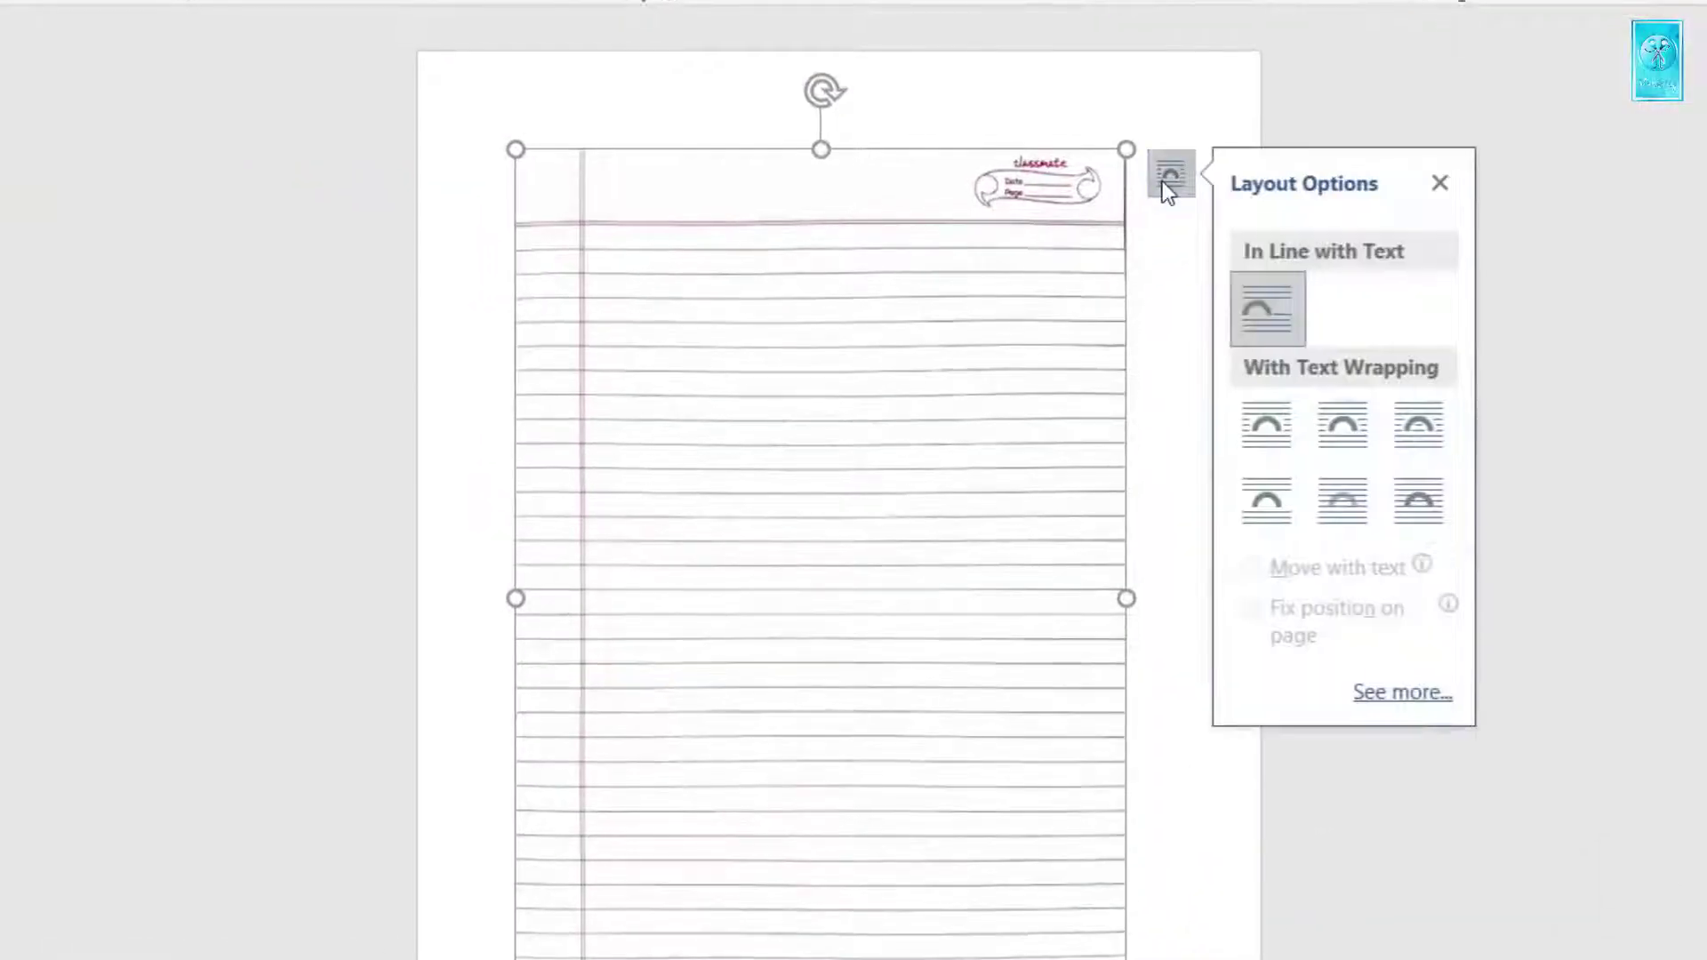
{"action": "left_click", "coordinate": [1041, 425]}
{"action": "left_click", "coordinate": [1024, 608]}
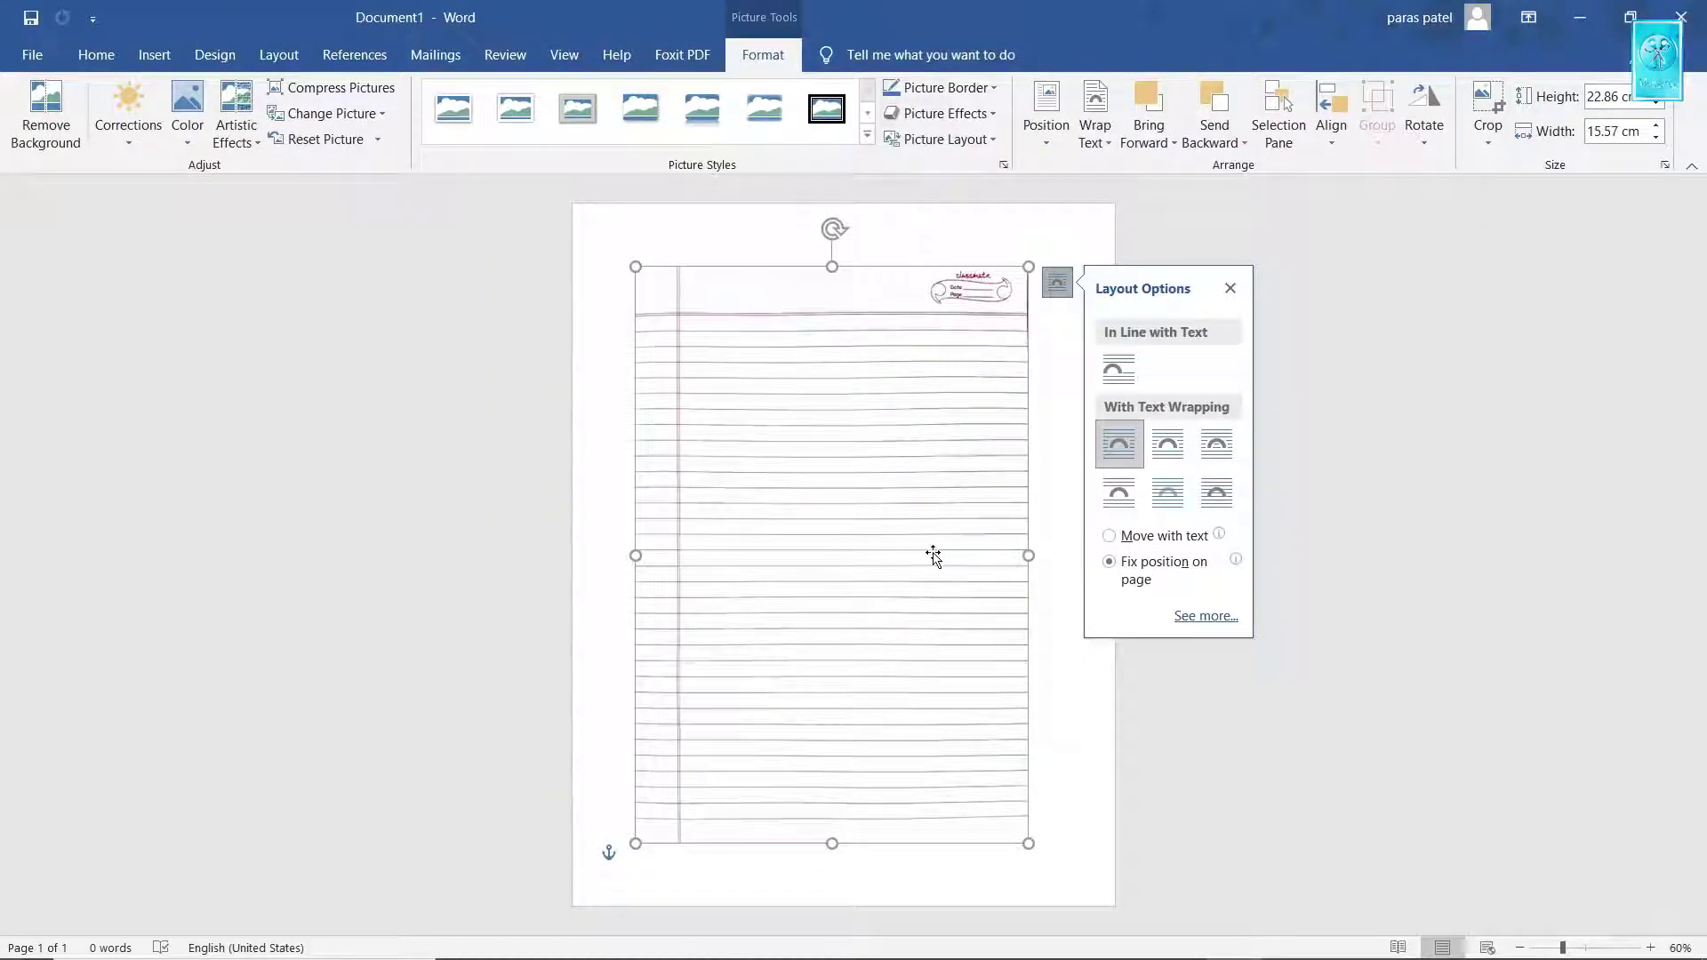
{"action": "left_click_drag", "start_coordinate": [934, 555], "coordinate": [833, 493]}
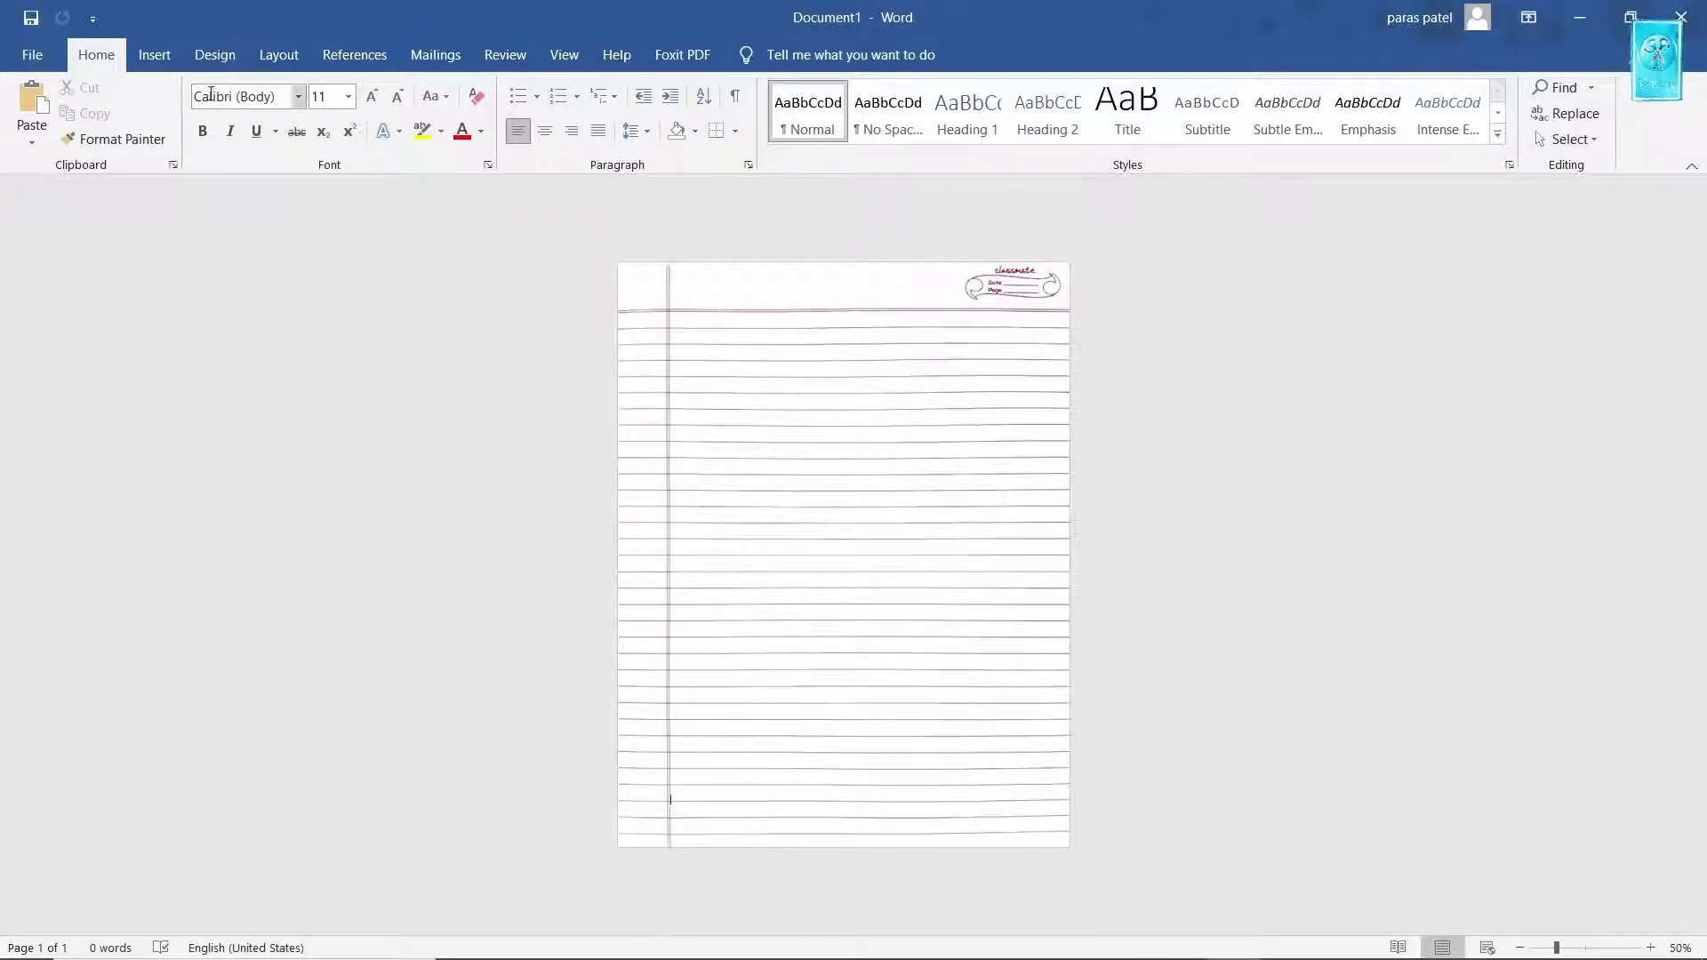
Add a Simple Text Box near the top of the page and delete its placeholder text
{"action": "left_click", "coordinate": [162, 63]}
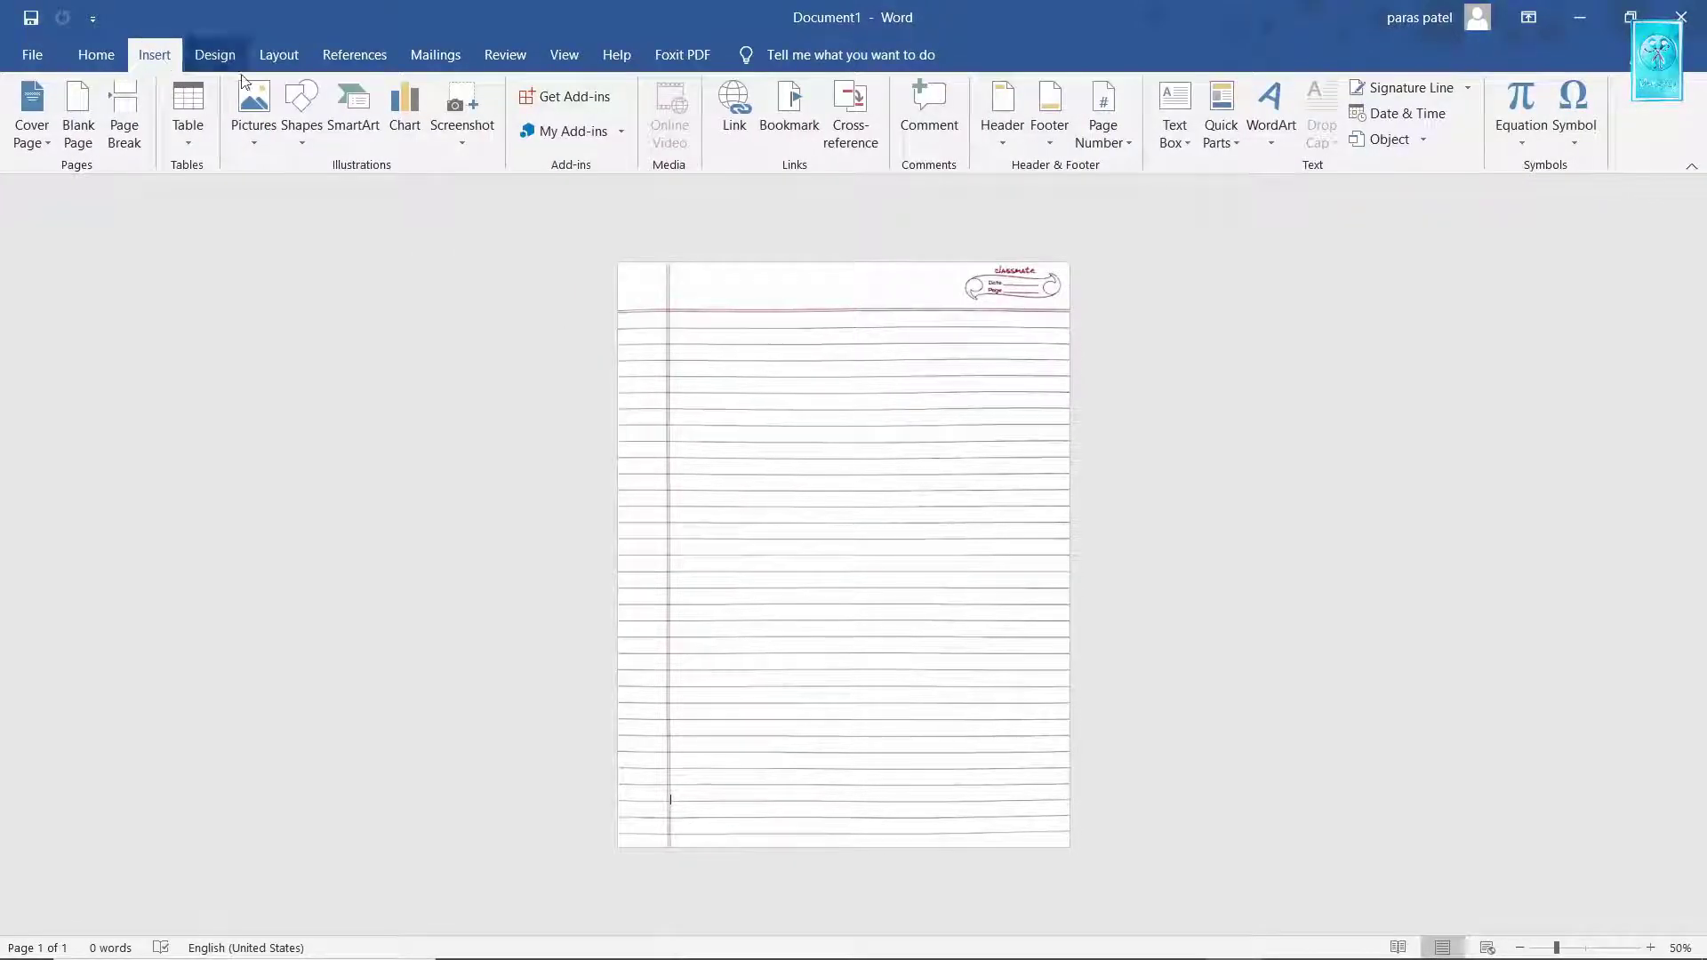
{"action": "left_click", "coordinate": [1172, 102]}
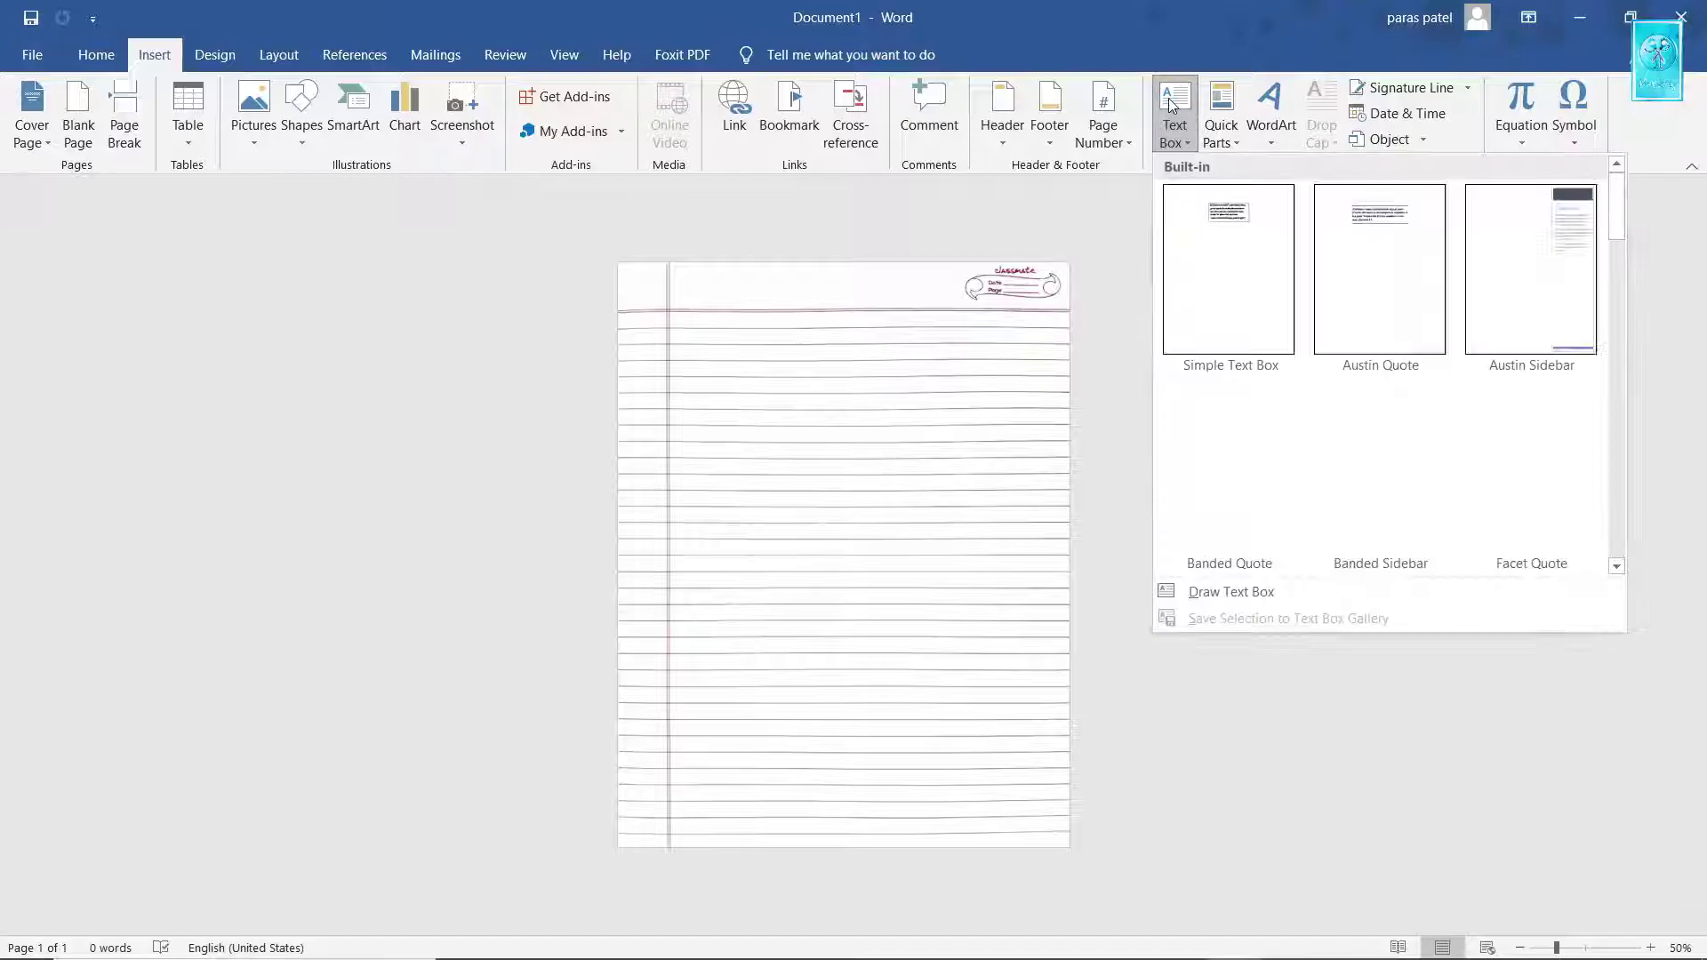
{"action": "left_click", "coordinate": [1185, 252]}
{"action": "left_click_drag", "start_coordinate": [950, 321], "coordinate": [904, 323]}
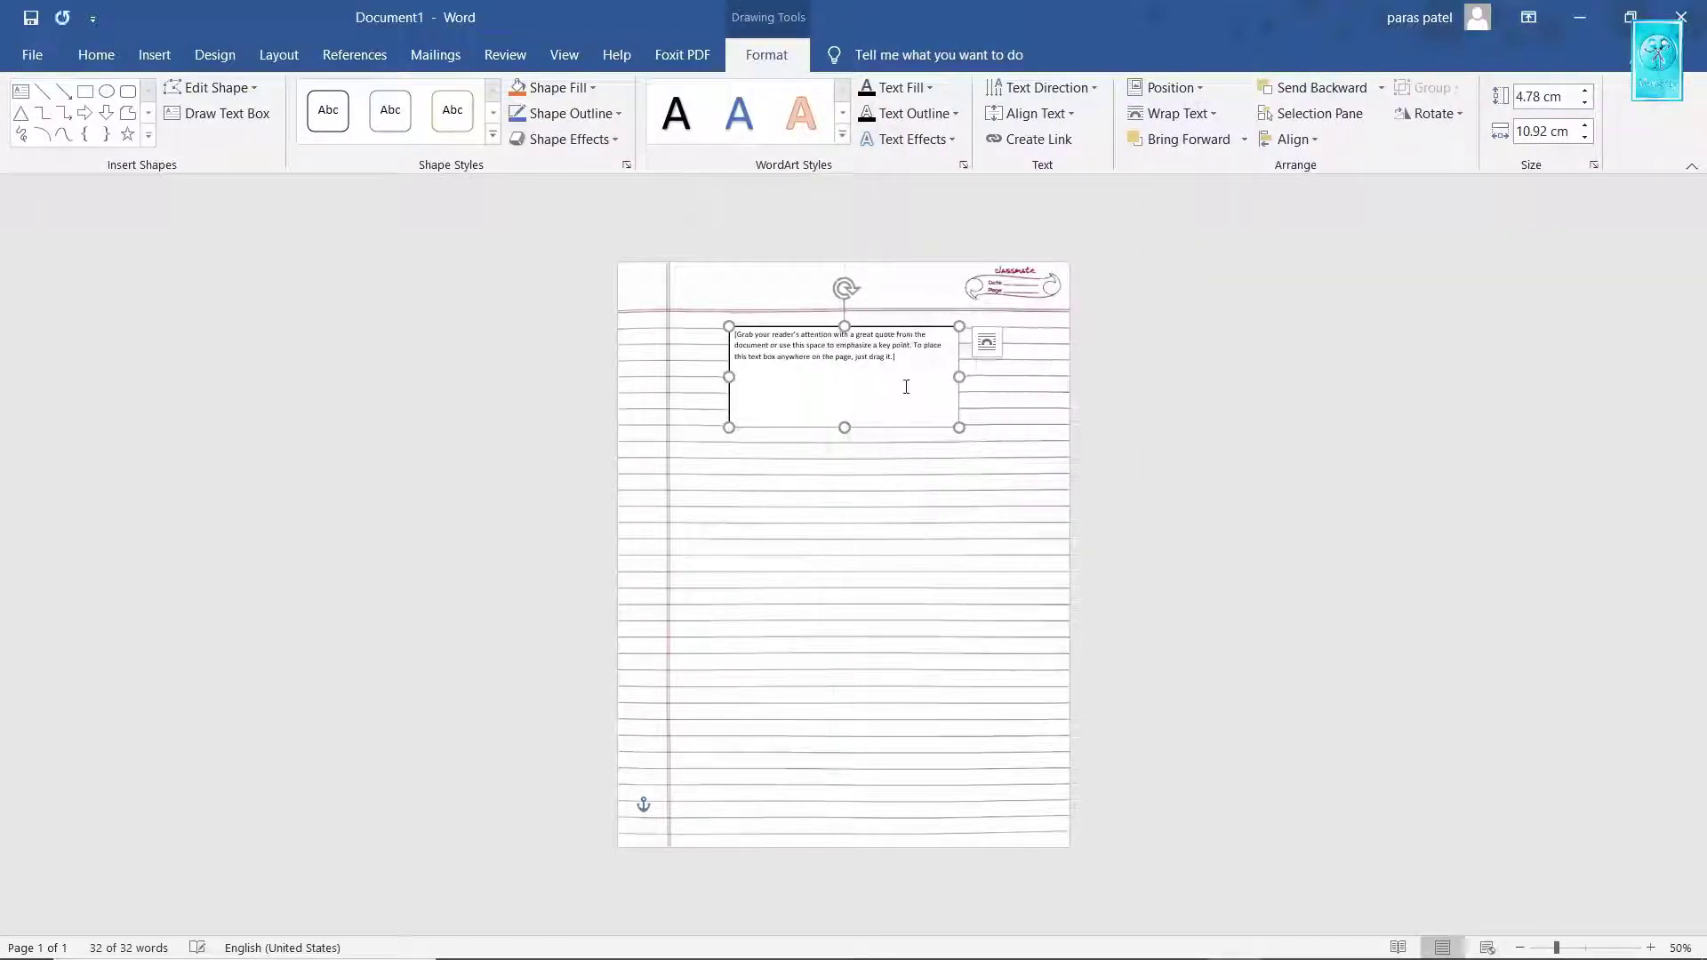
{"action": "left_click", "coordinate": [925, 392]}
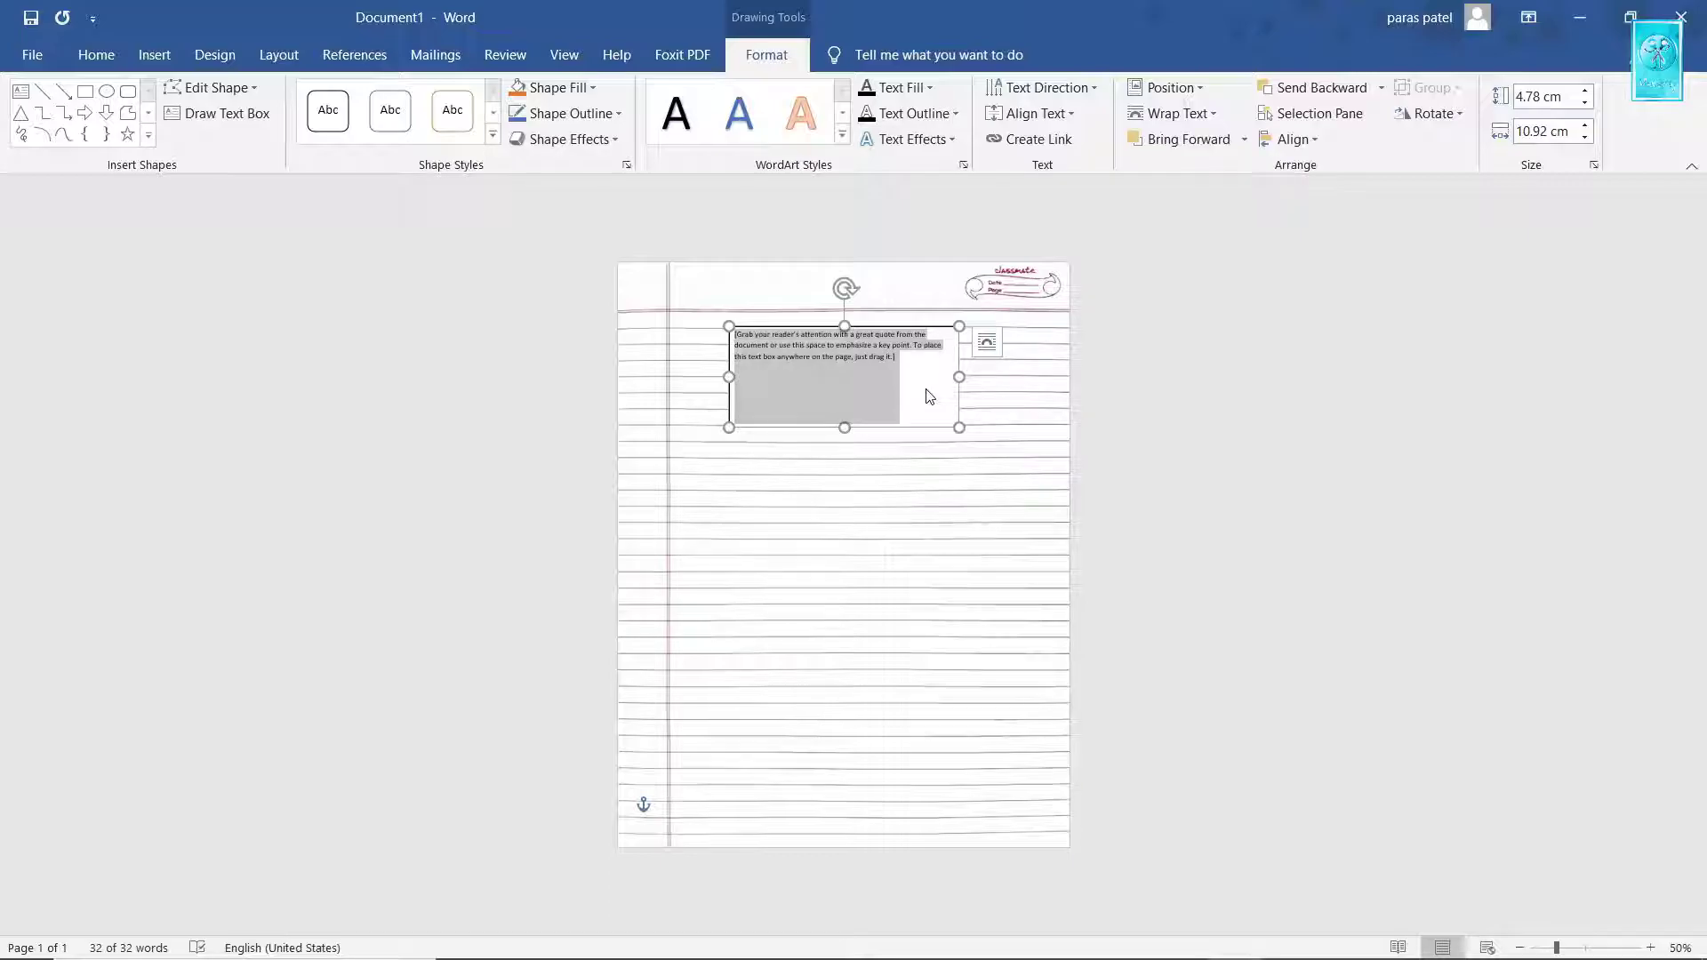
{"action": "scroll", "coordinate": [929, 395], "scroll_direction": "up", "scroll_amount": 9}
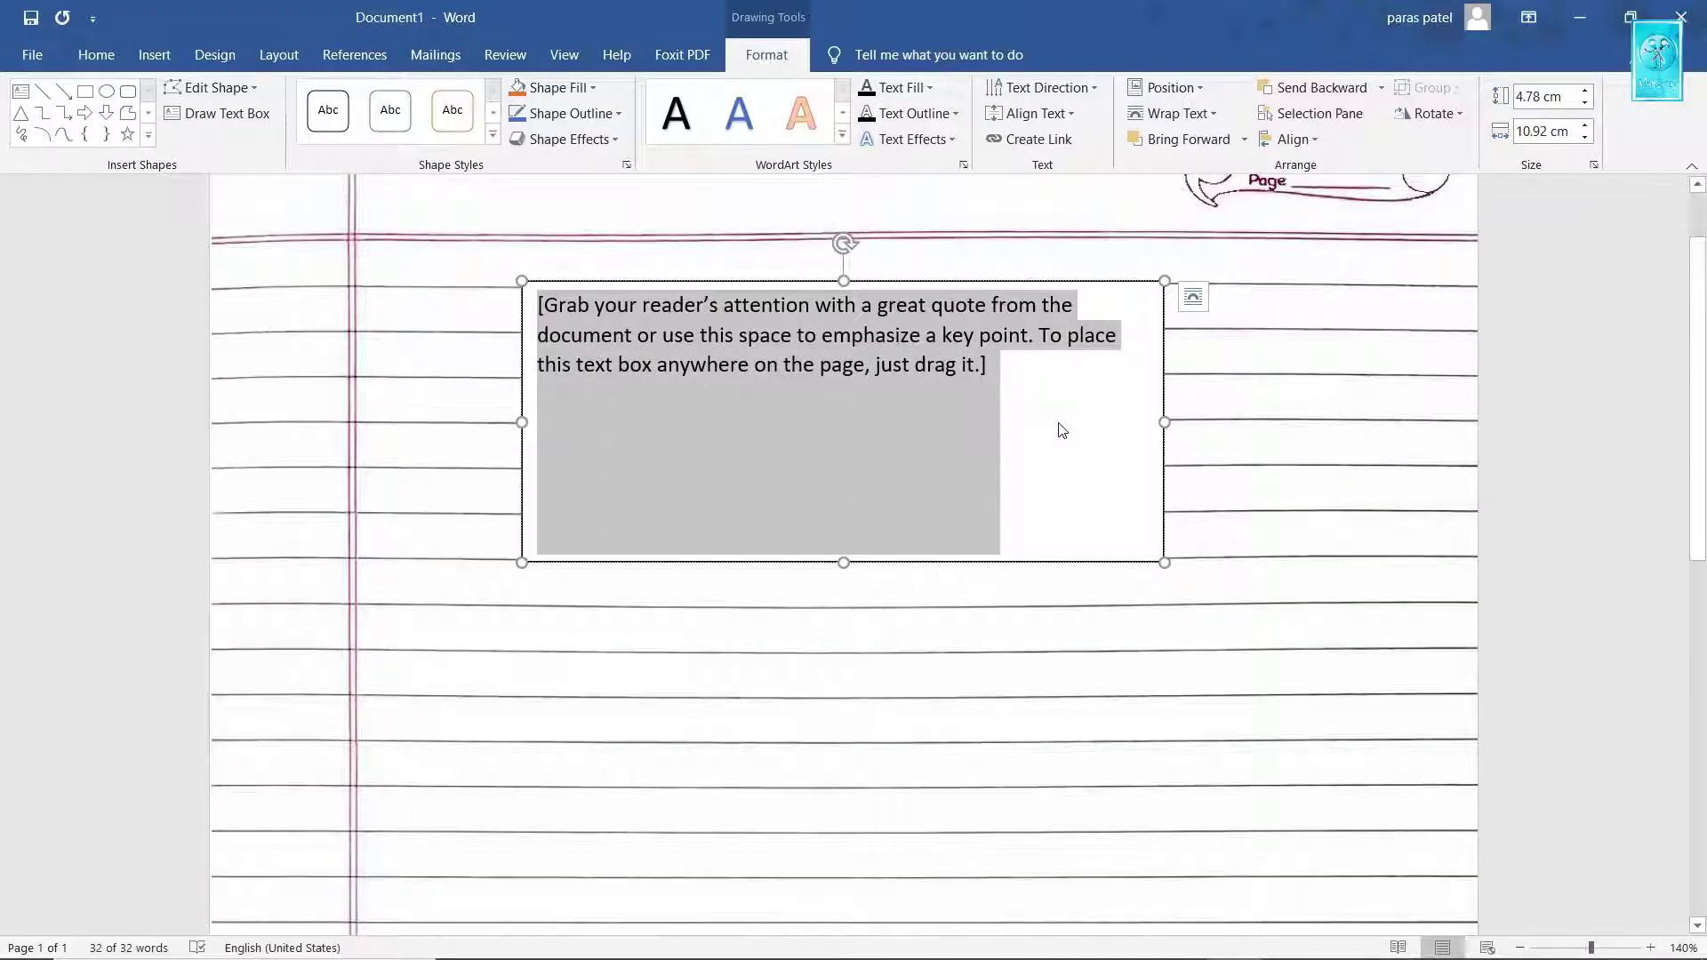
{"action": "key", "text": "BackSpace"}
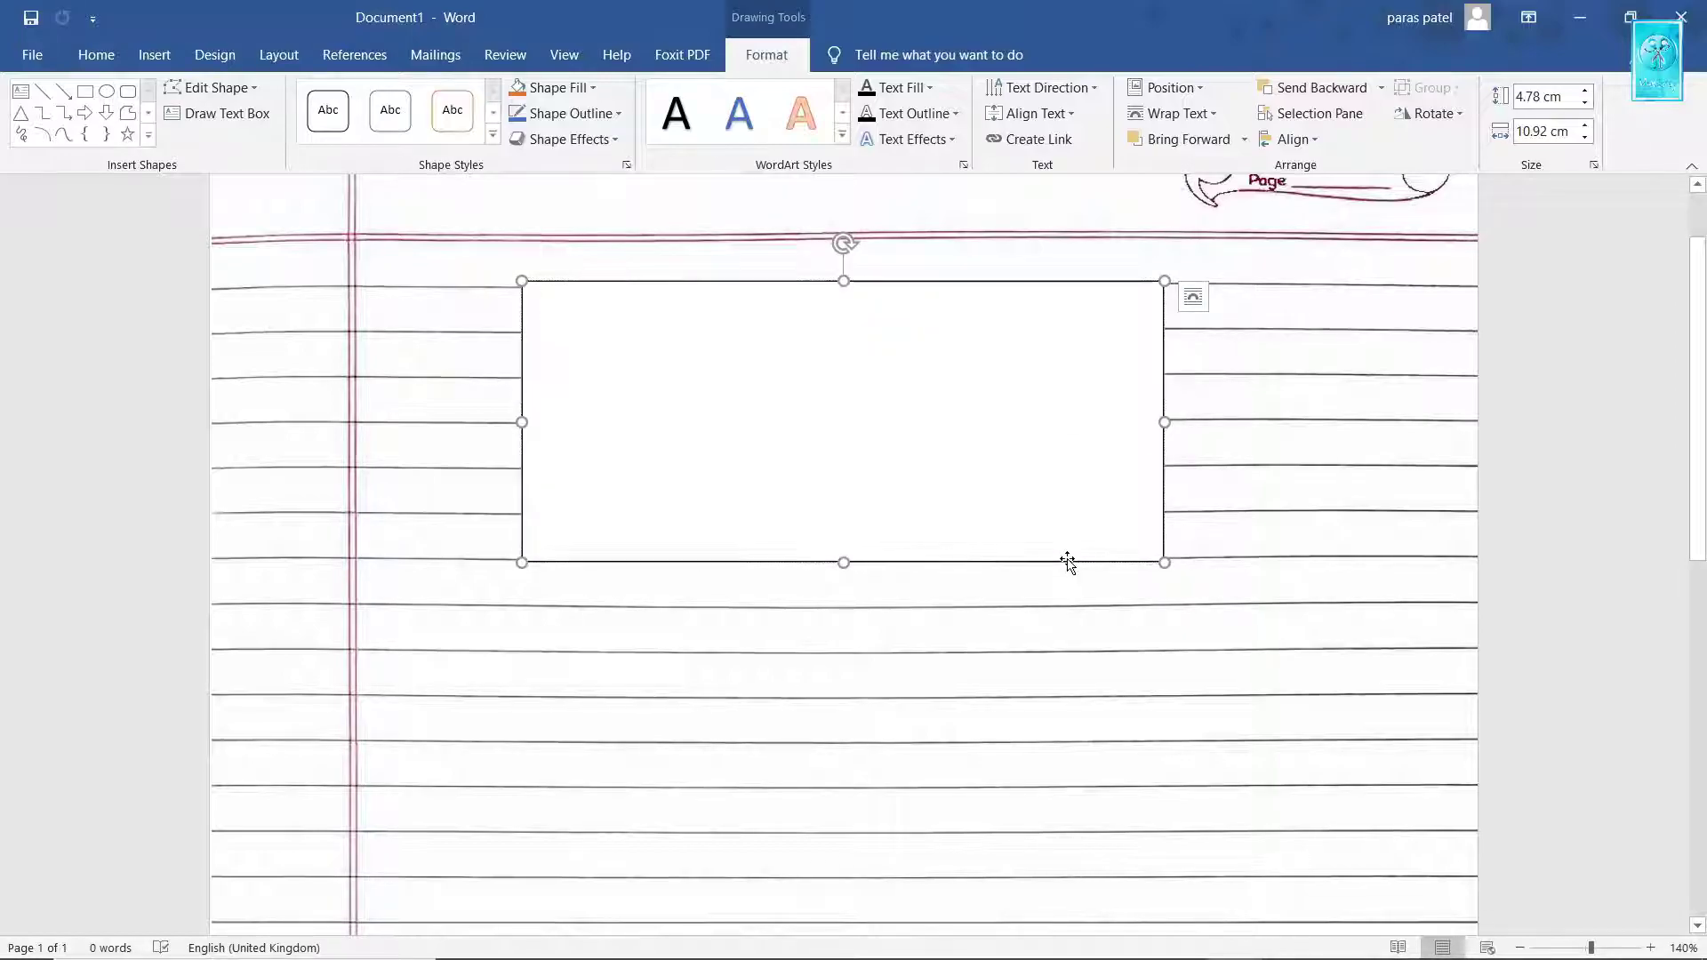
Show the text box's Fill settings in the Format Shape pane
{"action": "right_click", "coordinate": [1067, 562]}
{"action": "left_click", "coordinate": [1097, 546]}
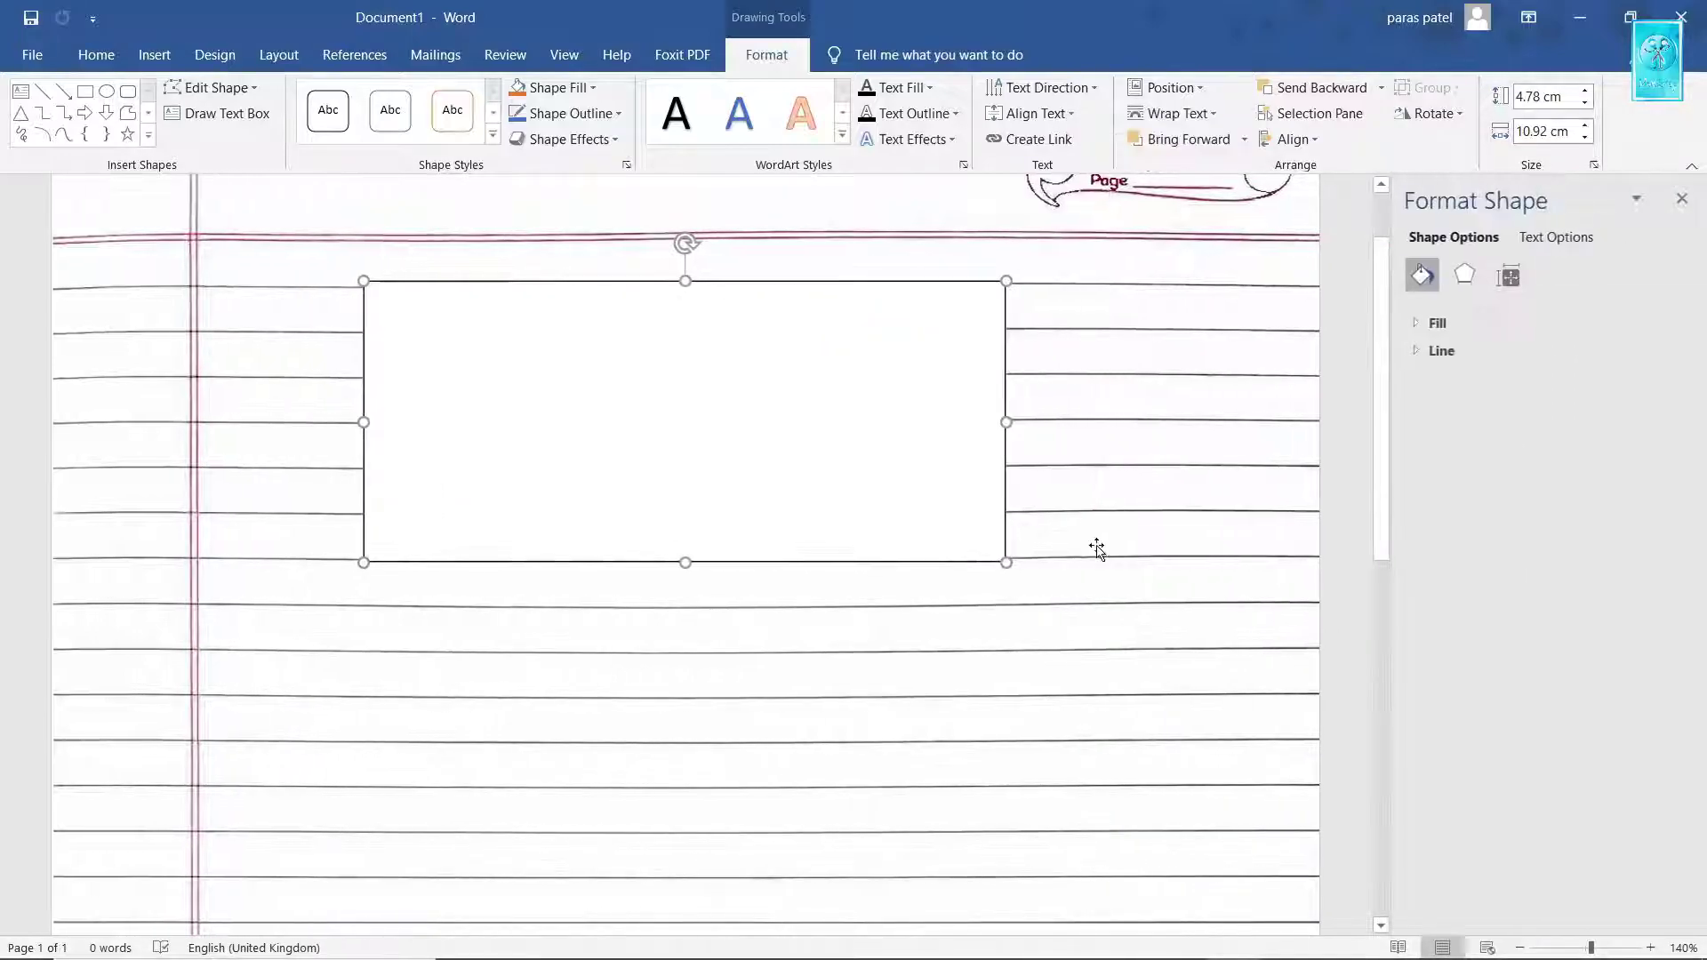
{"action": "left_click", "coordinate": [1415, 327]}
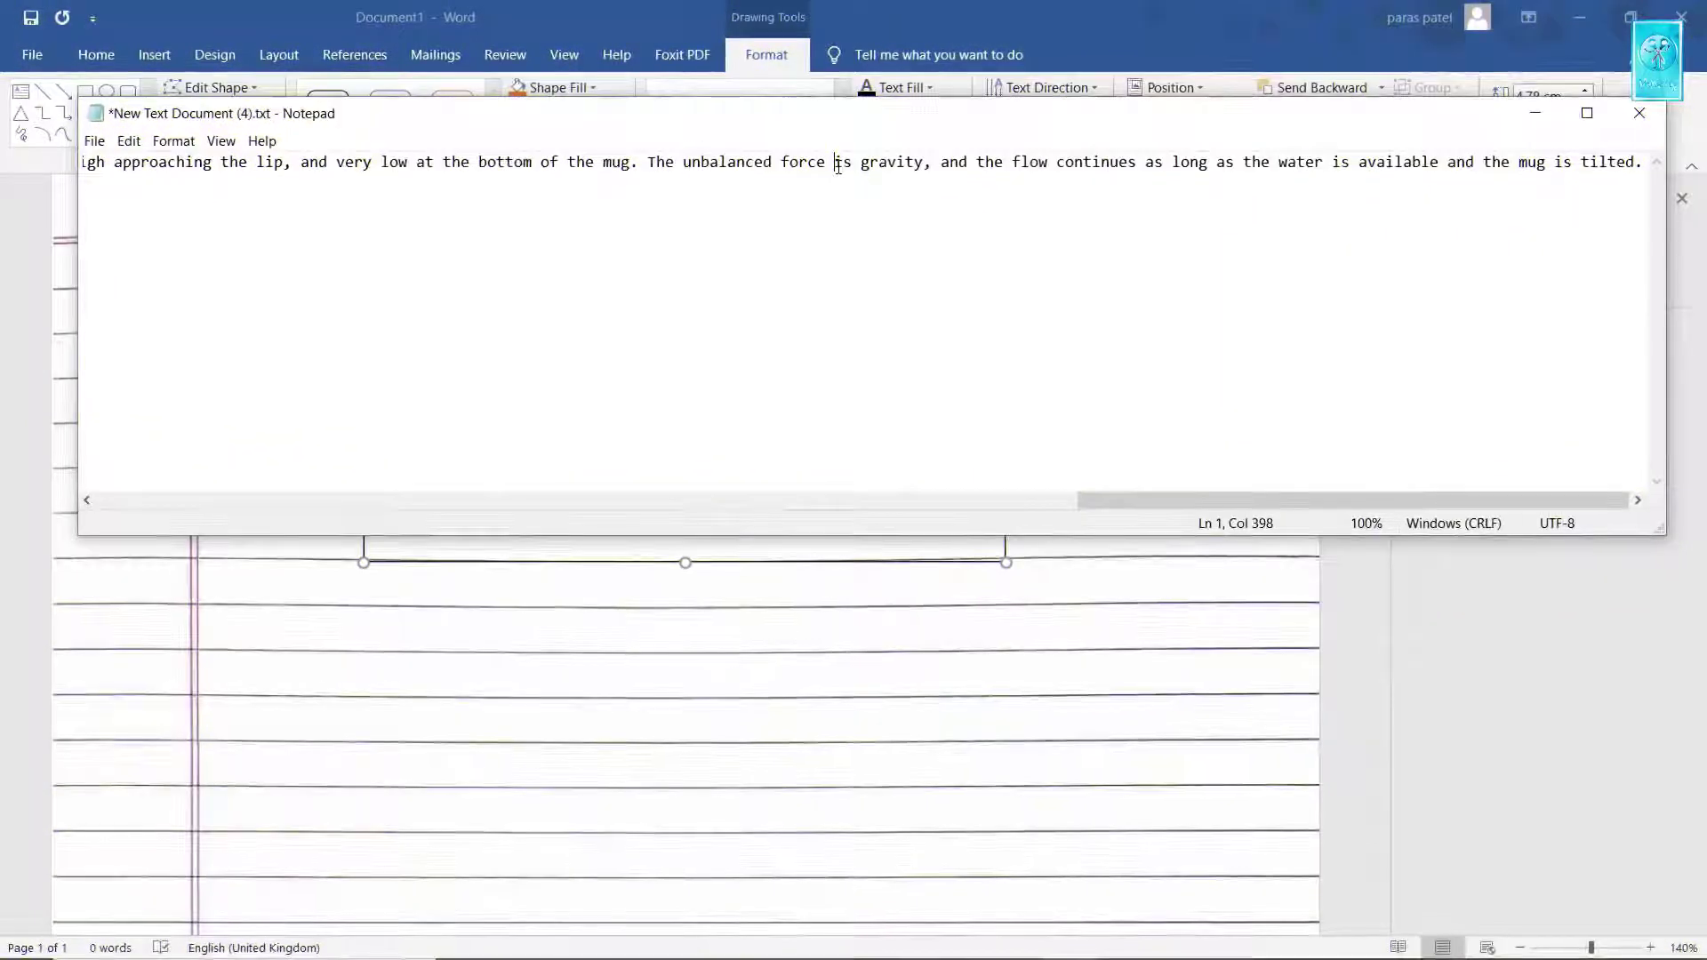
Copy the entire paragraph from Notepad
{"action": "key", "text": "ctrl+a"}
{"action": "right_click", "coordinate": [838, 168]}
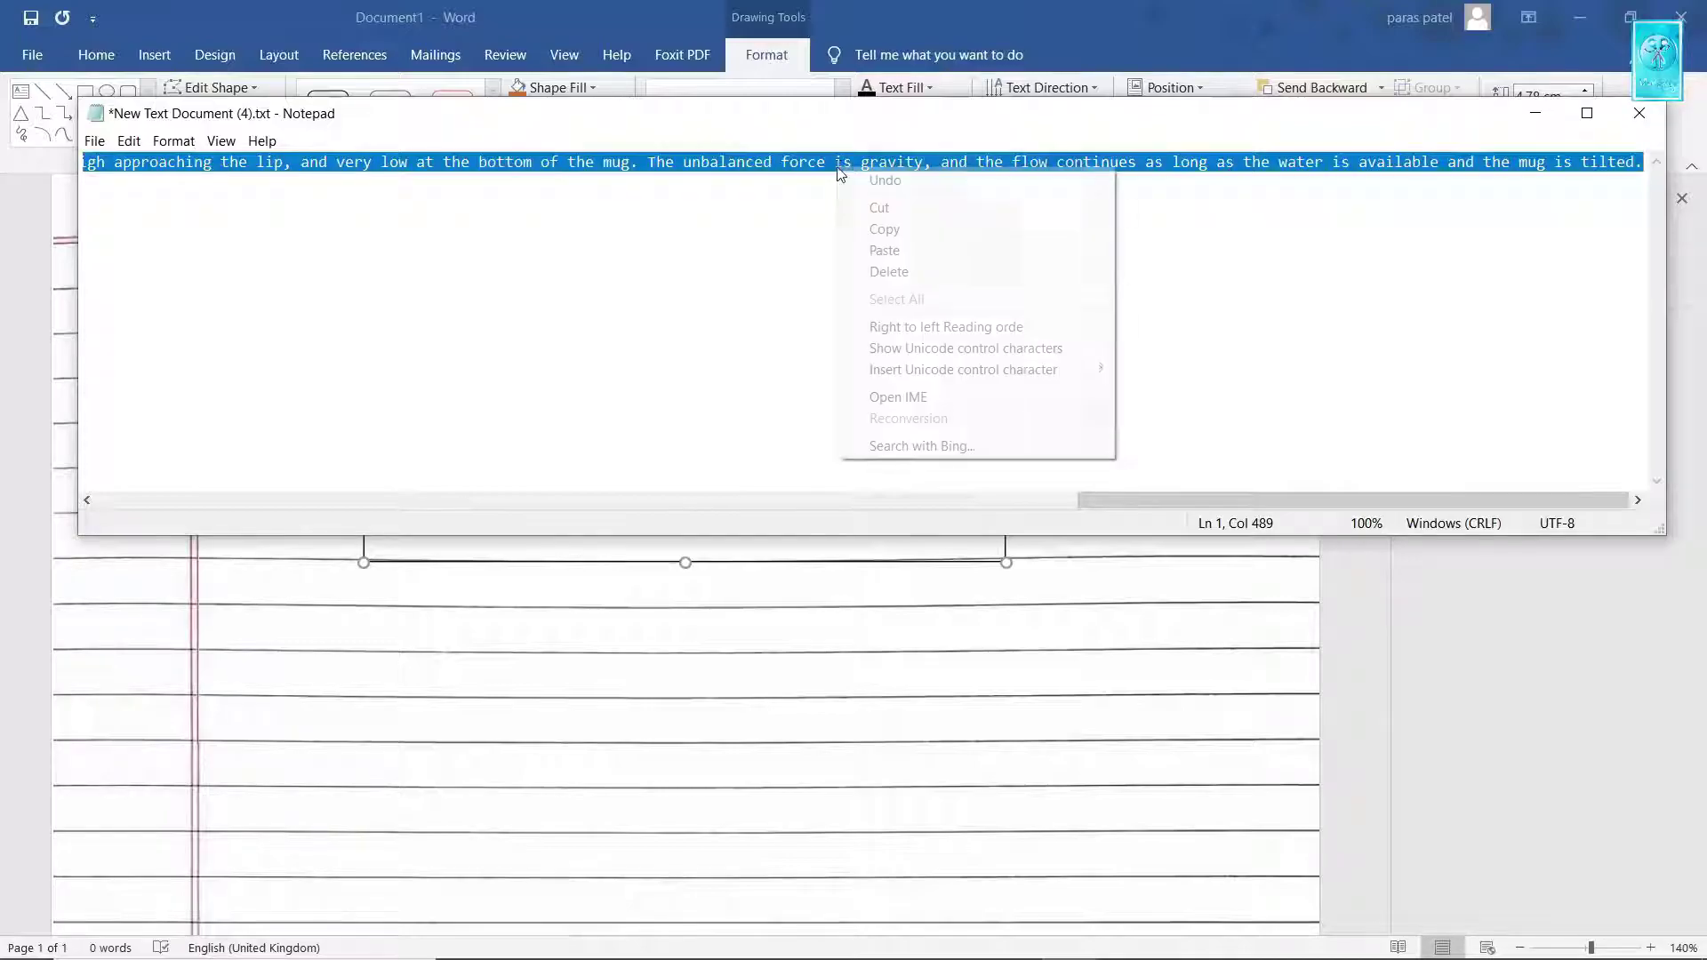
{"action": "left_click", "coordinate": [880, 229]}
Paste the Notepad paragraph into the text box as plain text
{"action": "left_click", "coordinate": [819, 539]}
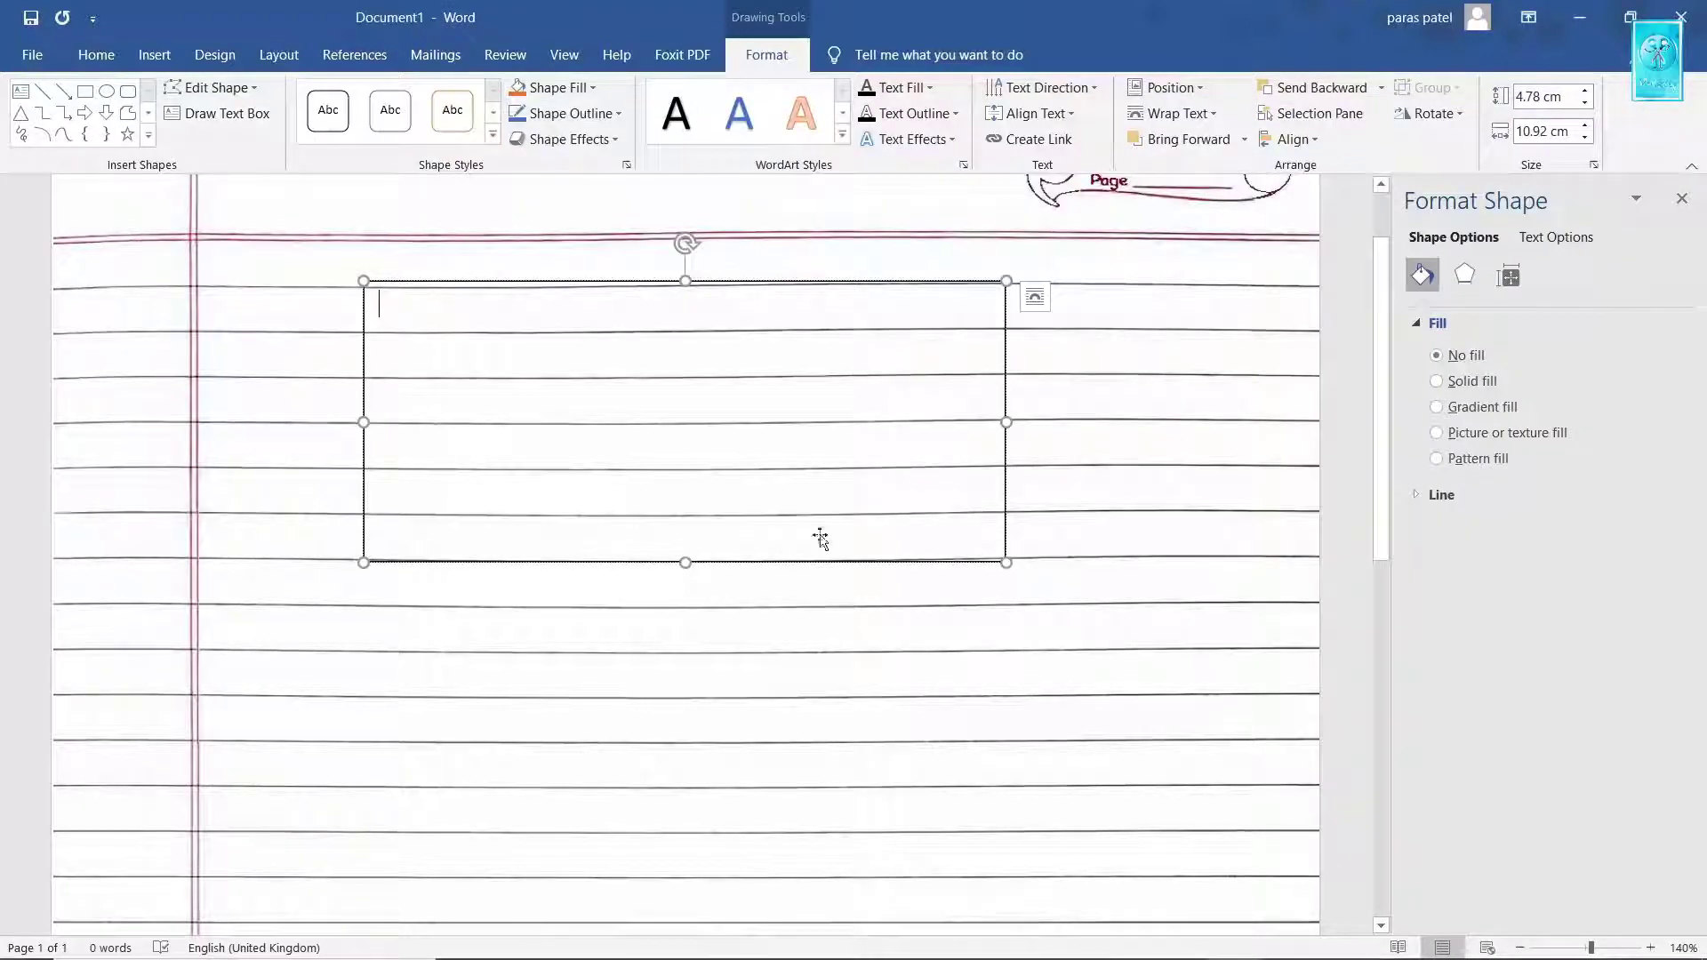
{"action": "right_click", "coordinate": [644, 356]}
{"action": "left_click", "coordinate": [689, 456]}
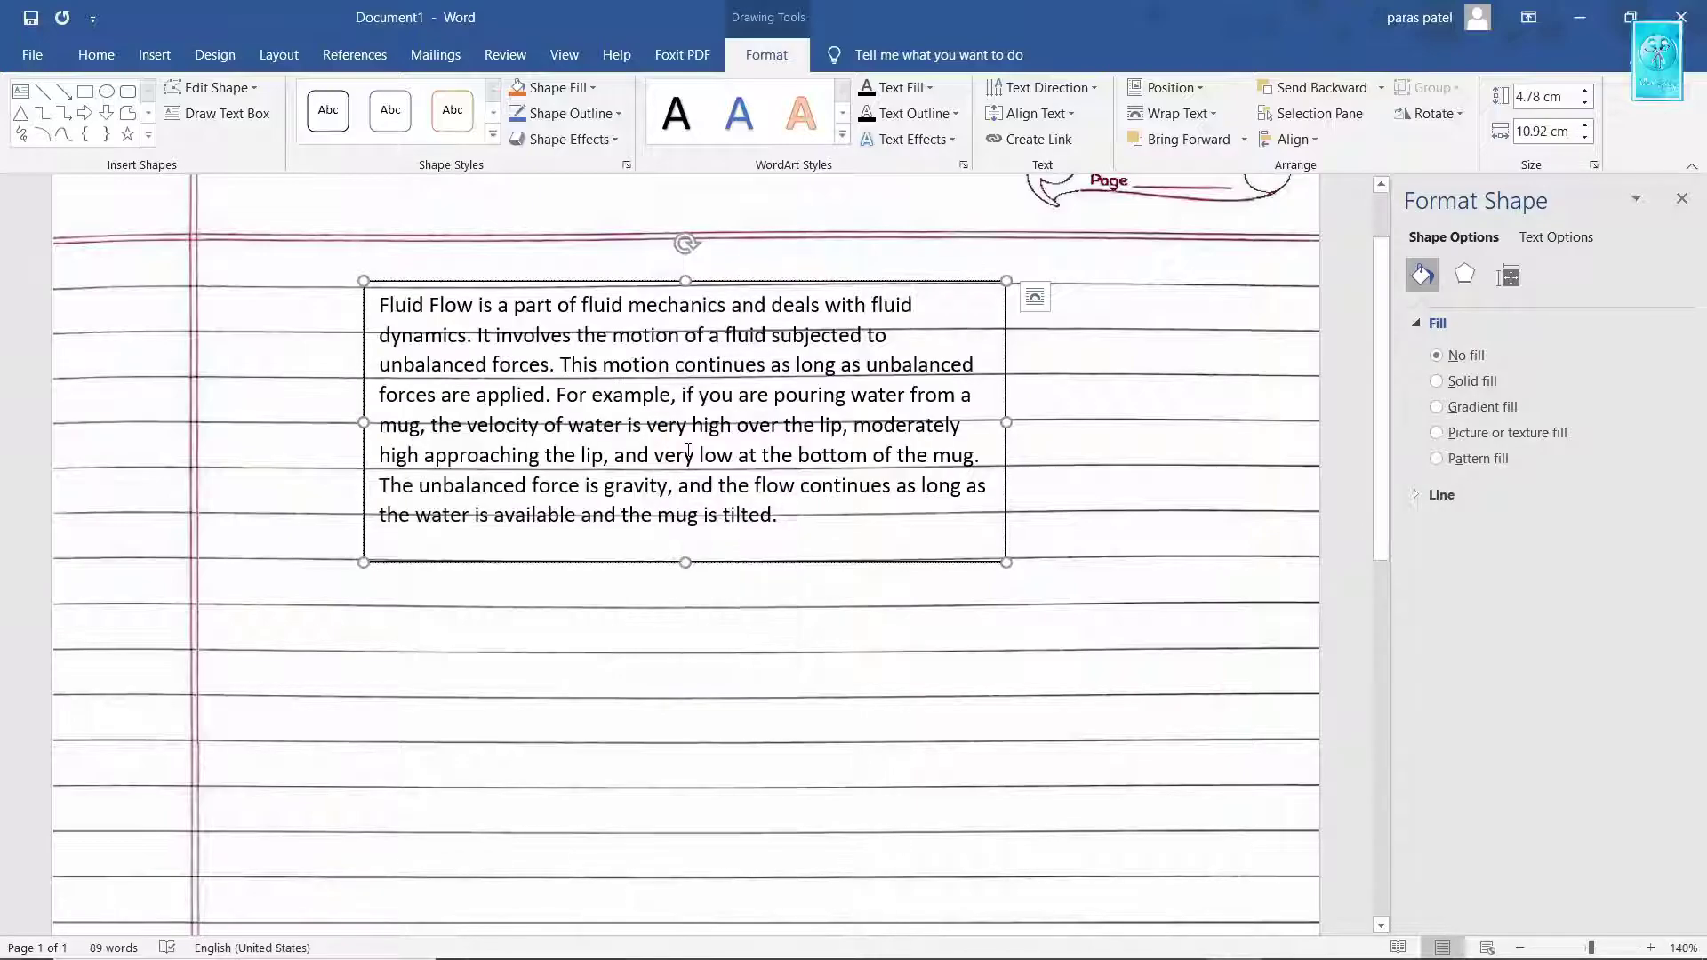
{"action": "scroll", "coordinate": [690, 456], "scroll_direction": "down", "scroll_amount": 6, "text": "ctrl"}
Apply the Pp Fonts Makeitzy handwriting font to the whole paragraph
{"action": "key", "text": "ctrl+a"}
{"action": "left_click_drag", "start_coordinate": [525, 299], "coordinate": [502, 293]}
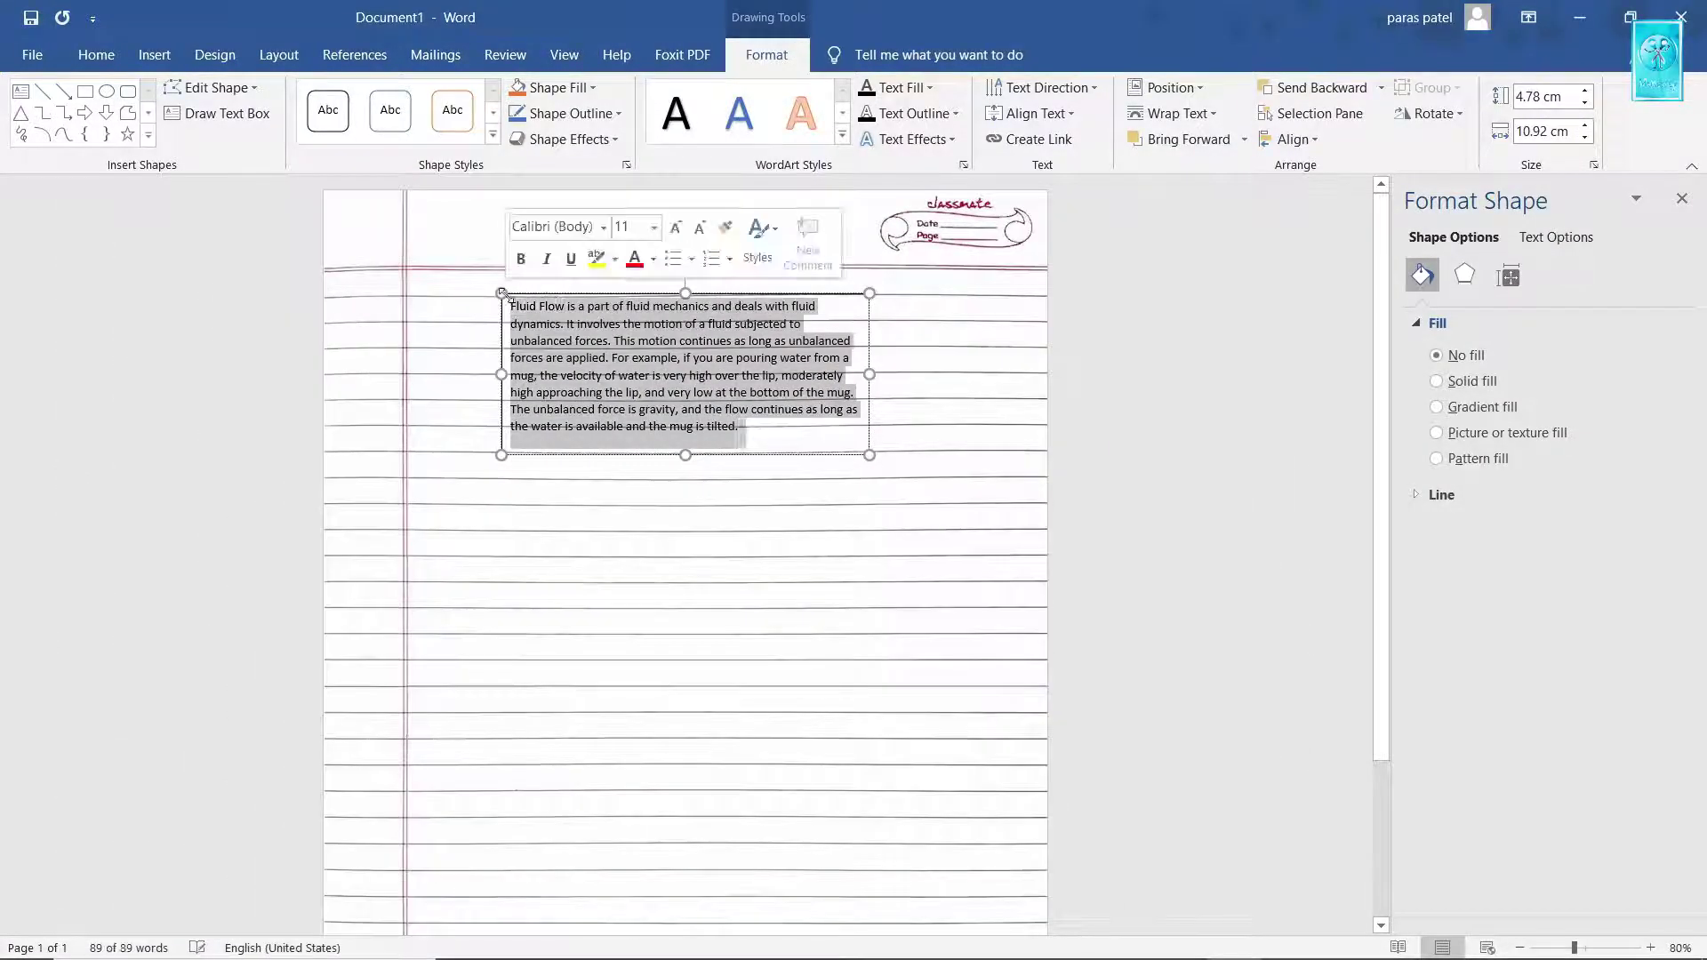
{"action": "left_click", "coordinate": [96, 55]}
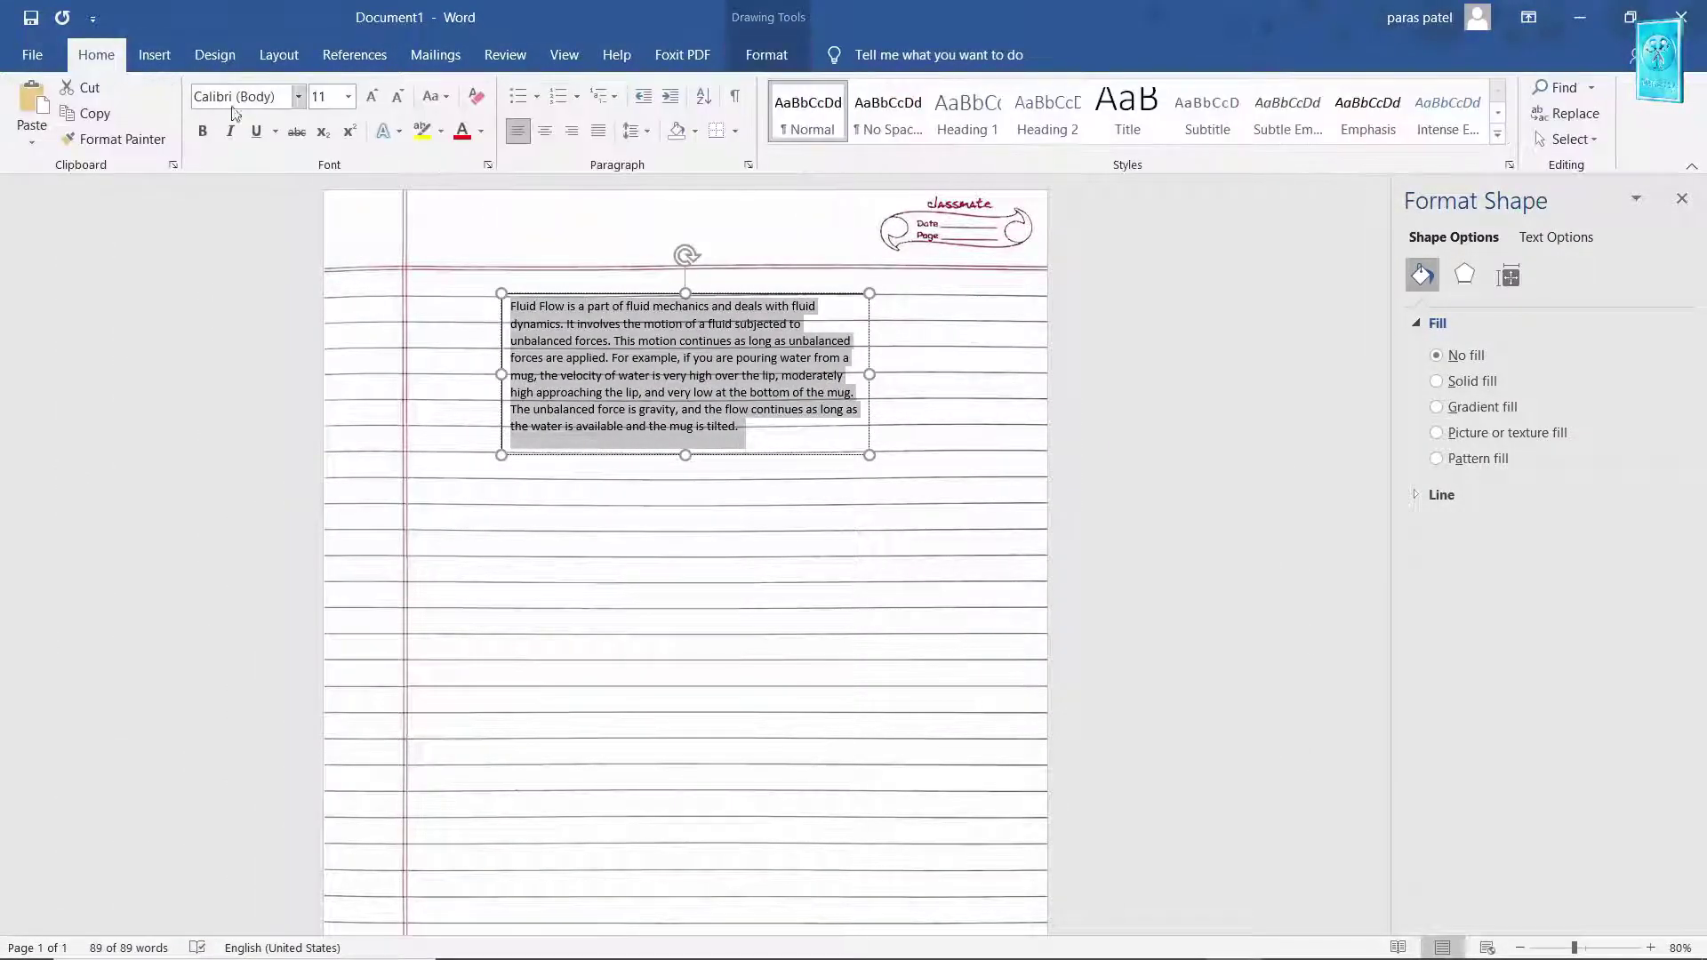
{"action": "left_click", "coordinate": [299, 98]}
{"action": "left_click", "coordinate": [447, 280]}
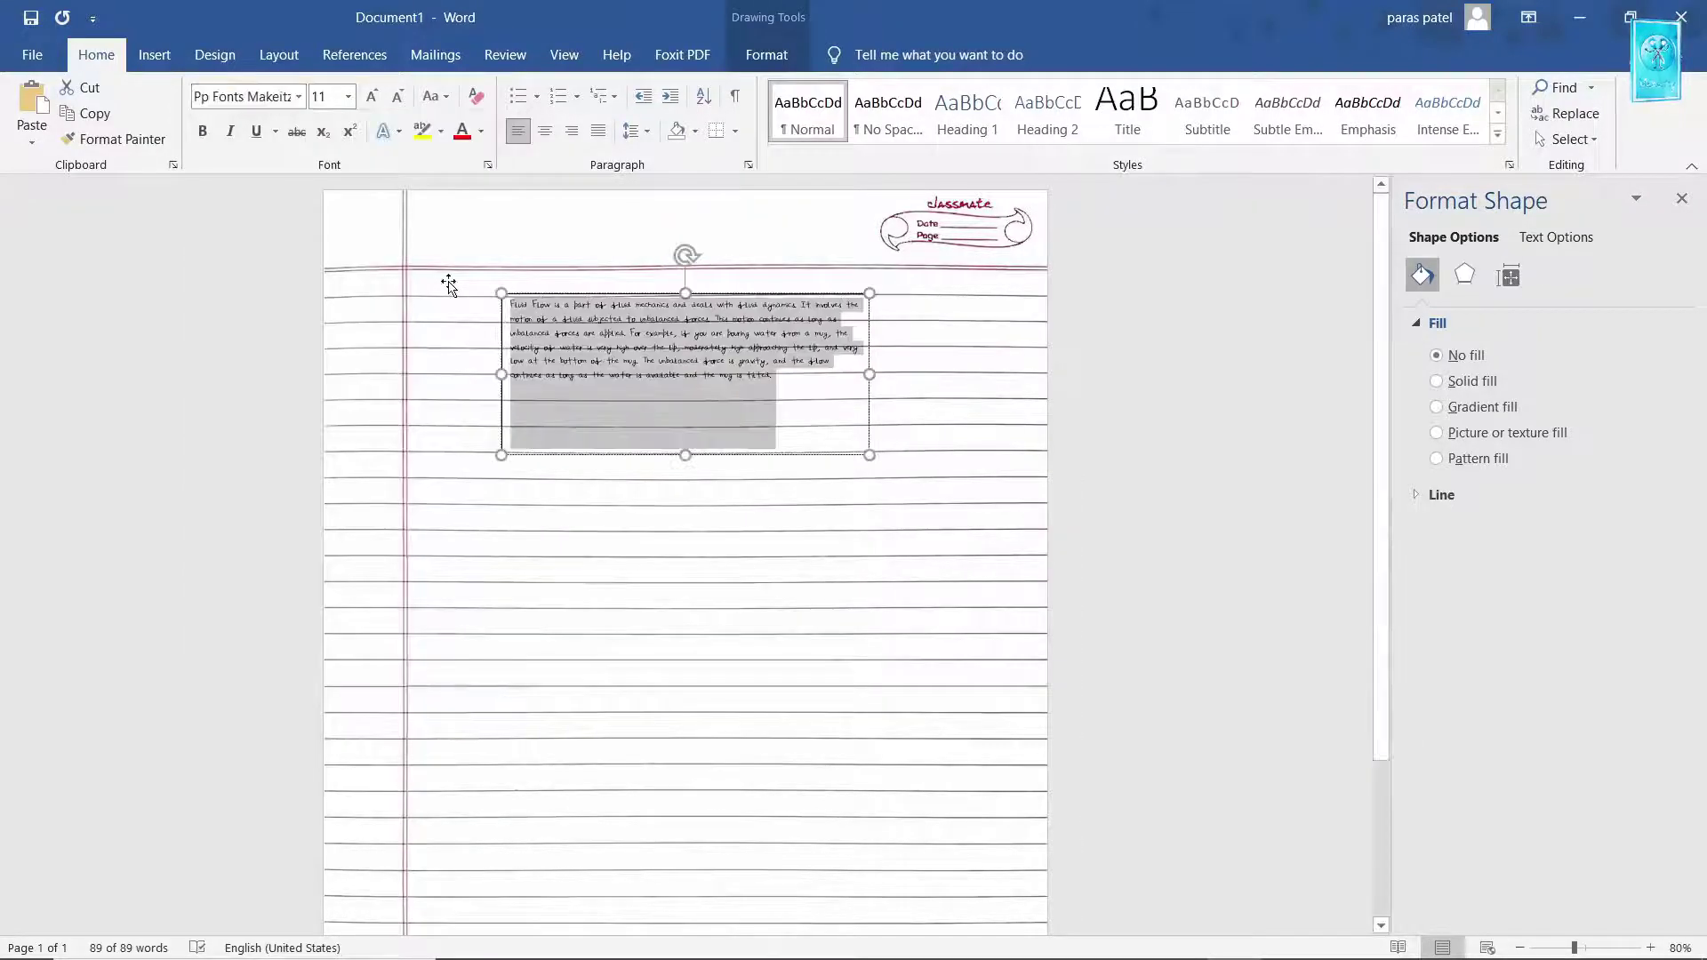
Grow the text by six font sizes and resize the box onto the top ruled line
{"action": "left_click", "coordinate": [370, 98]}
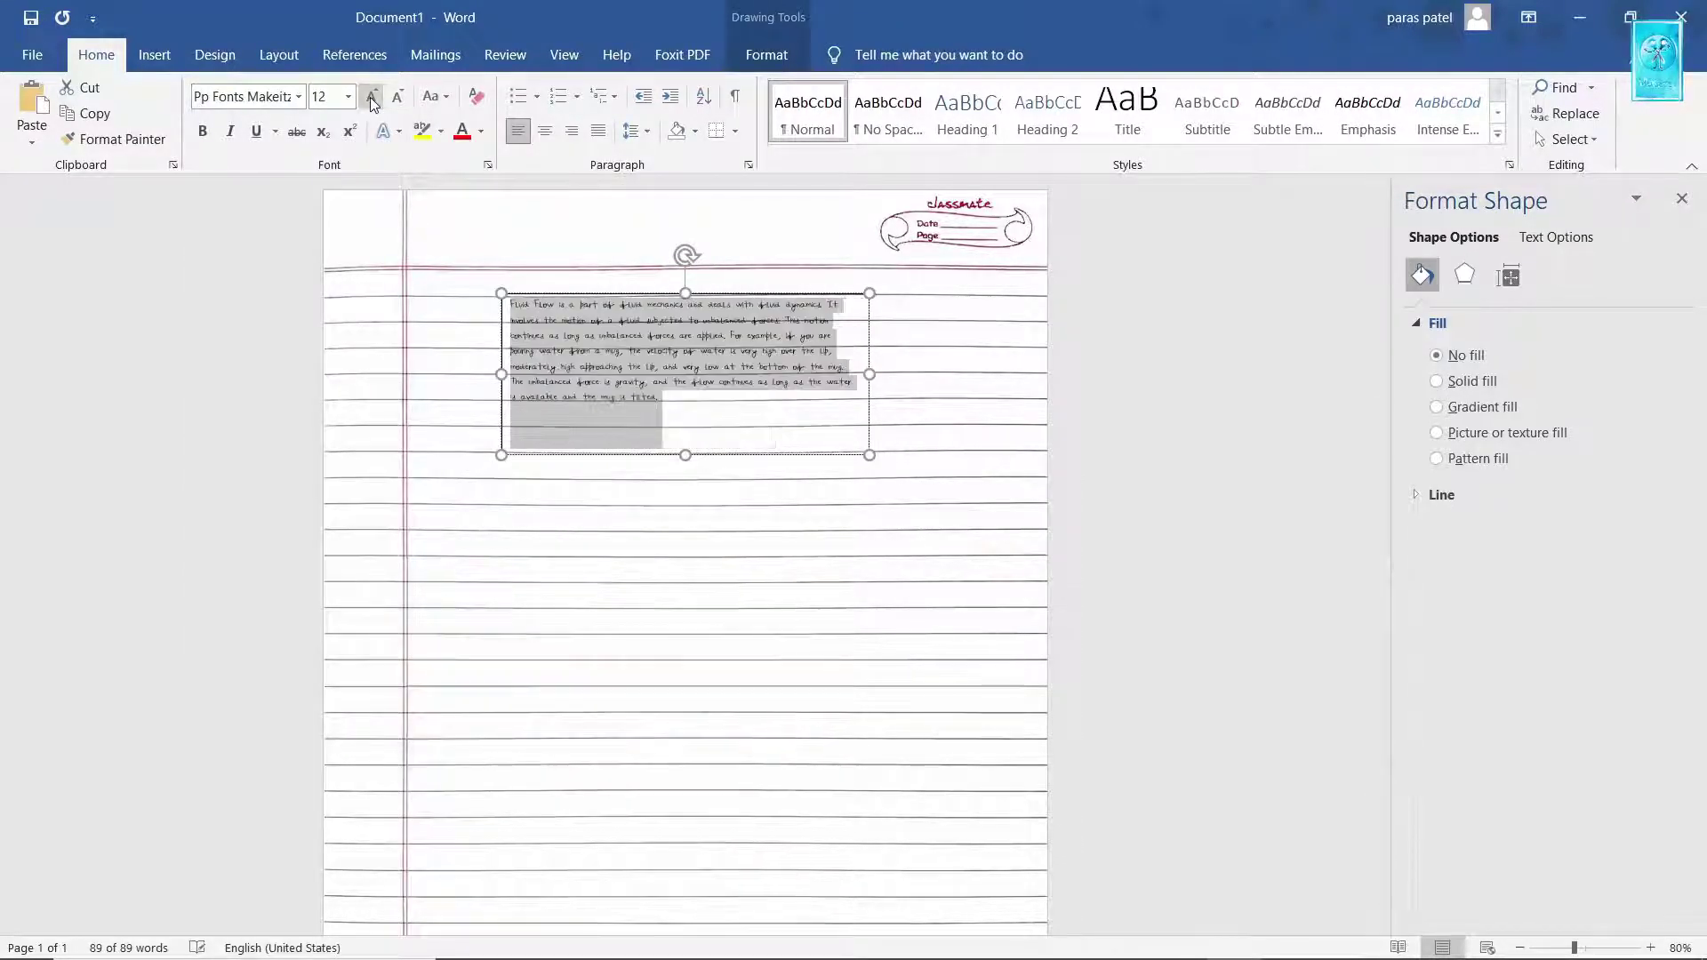
{"action": "left_click", "coordinate": [370, 98]}
{"action": "left_click", "coordinate": [370, 98]}
{"action": "left_click", "coordinate": [370, 98]}
{"action": "left_click", "coordinate": [370, 98]}
{"action": "left_click", "coordinate": [370, 97]}
{"action": "left_click", "coordinate": [370, 98]}
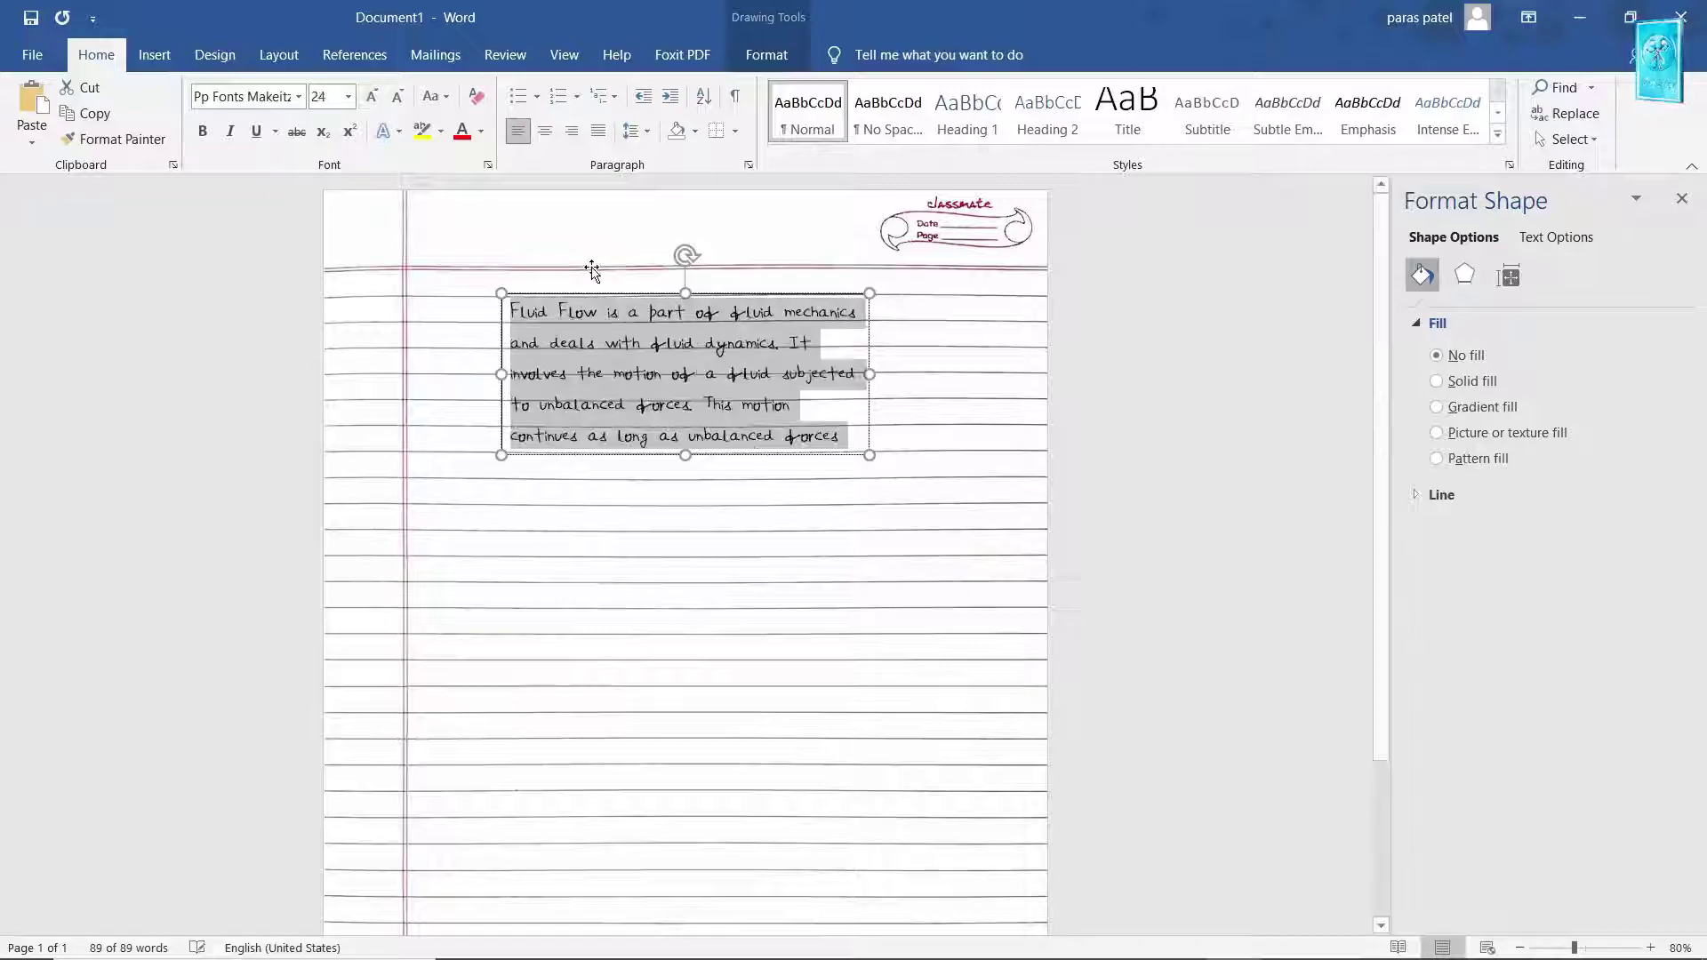
{"action": "left_click_drag", "start_coordinate": [871, 456], "coordinate": [1011, 707]}
{"action": "left_click_drag", "start_coordinate": [812, 302], "coordinate": [746, 283]}
{"action": "left_click_drag", "start_coordinate": [844, 682], "coordinate": [839, 579]}
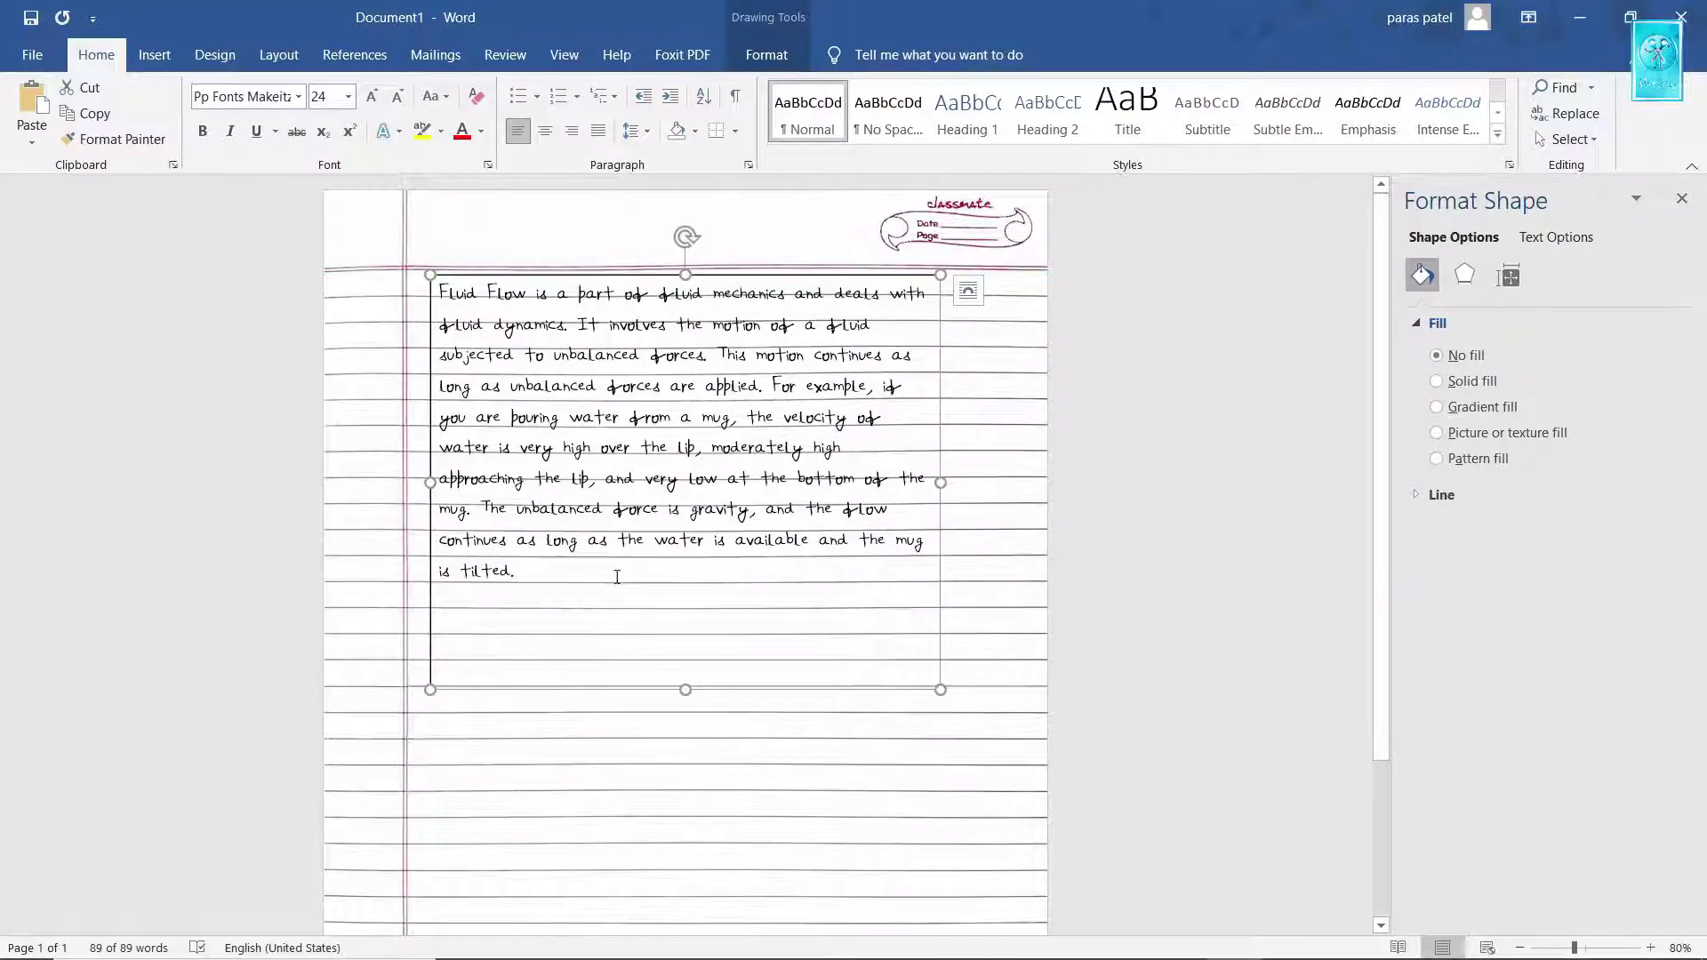
{"action": "left_click_drag", "start_coordinate": [617, 577], "coordinate": [325, 125]}
{"action": "left_click", "coordinate": [372, 96]}
{"action": "key", "text": "Escape"}
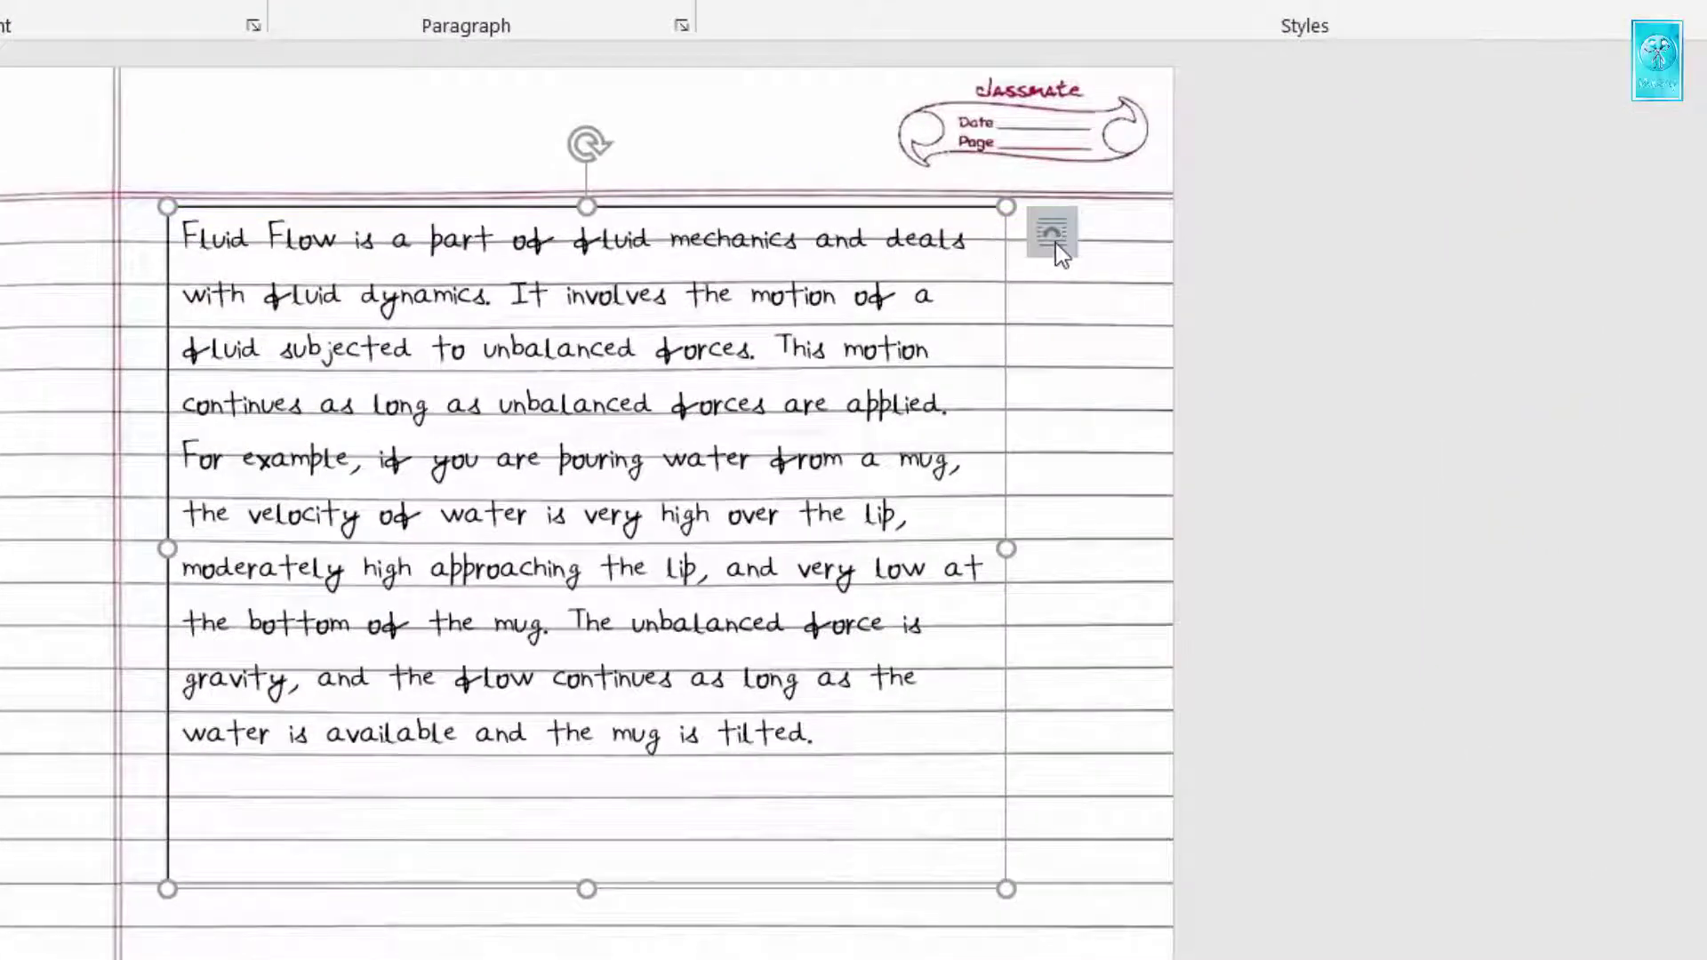
Set the text box's layout to Fix position on page
{"action": "left_click", "coordinate": [1054, 242]}
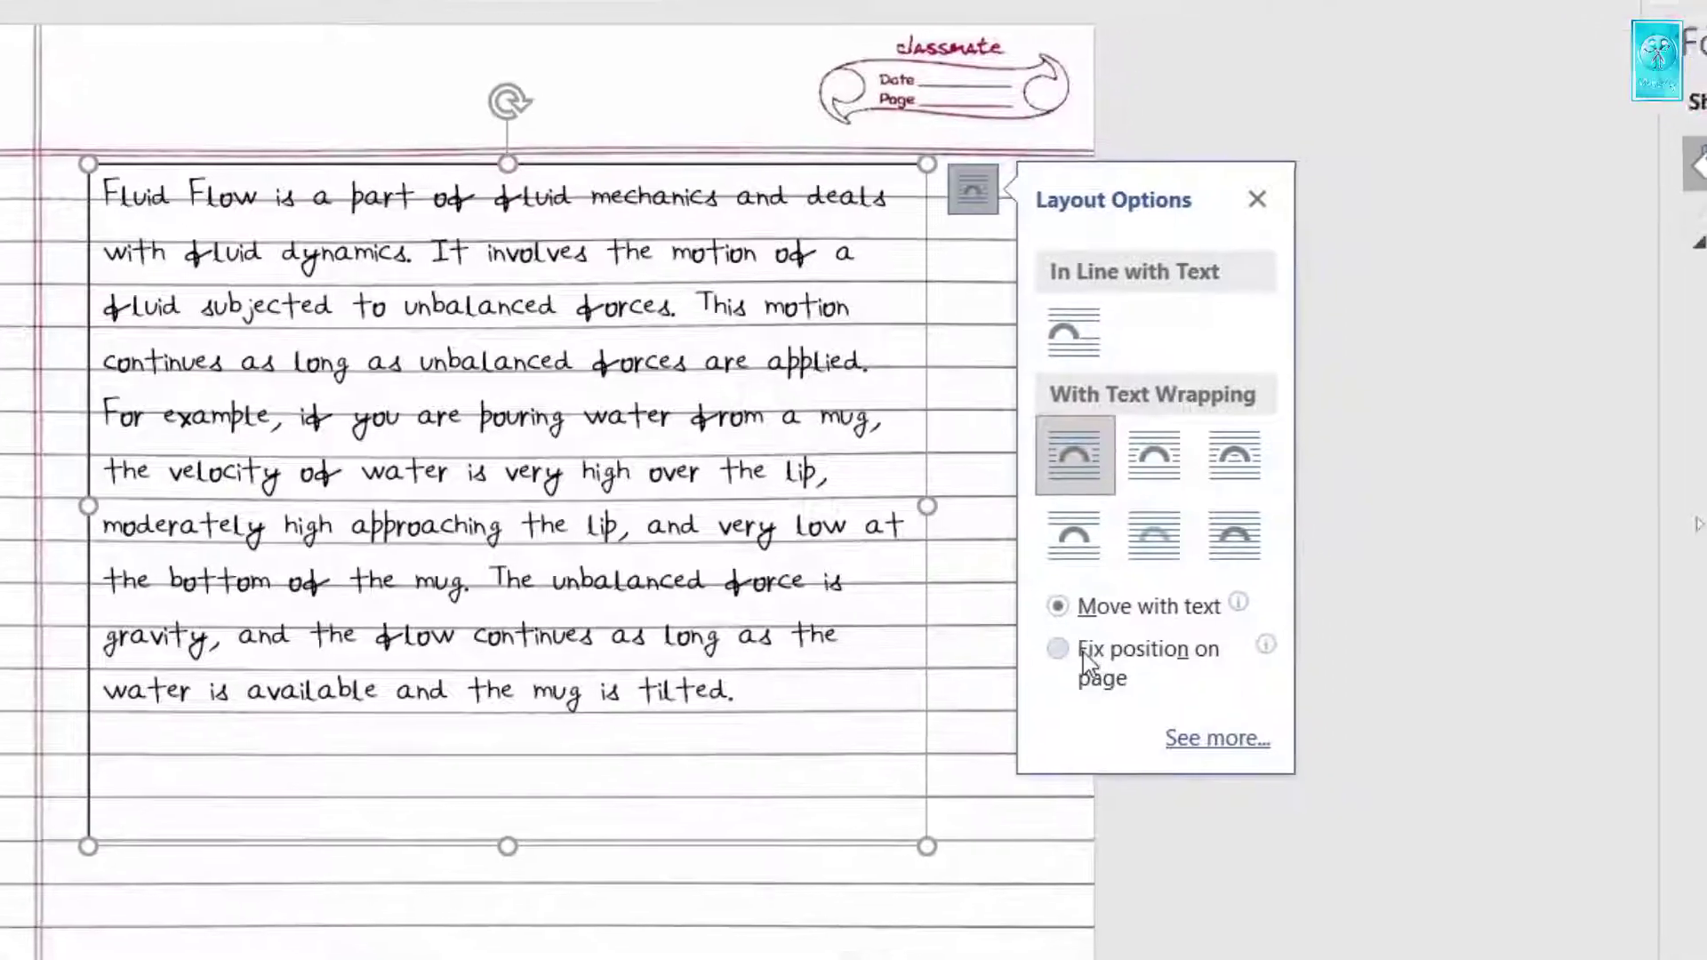
{"action": "left_click", "coordinate": [1134, 690]}
{"action": "left_click", "coordinate": [693, 143]}
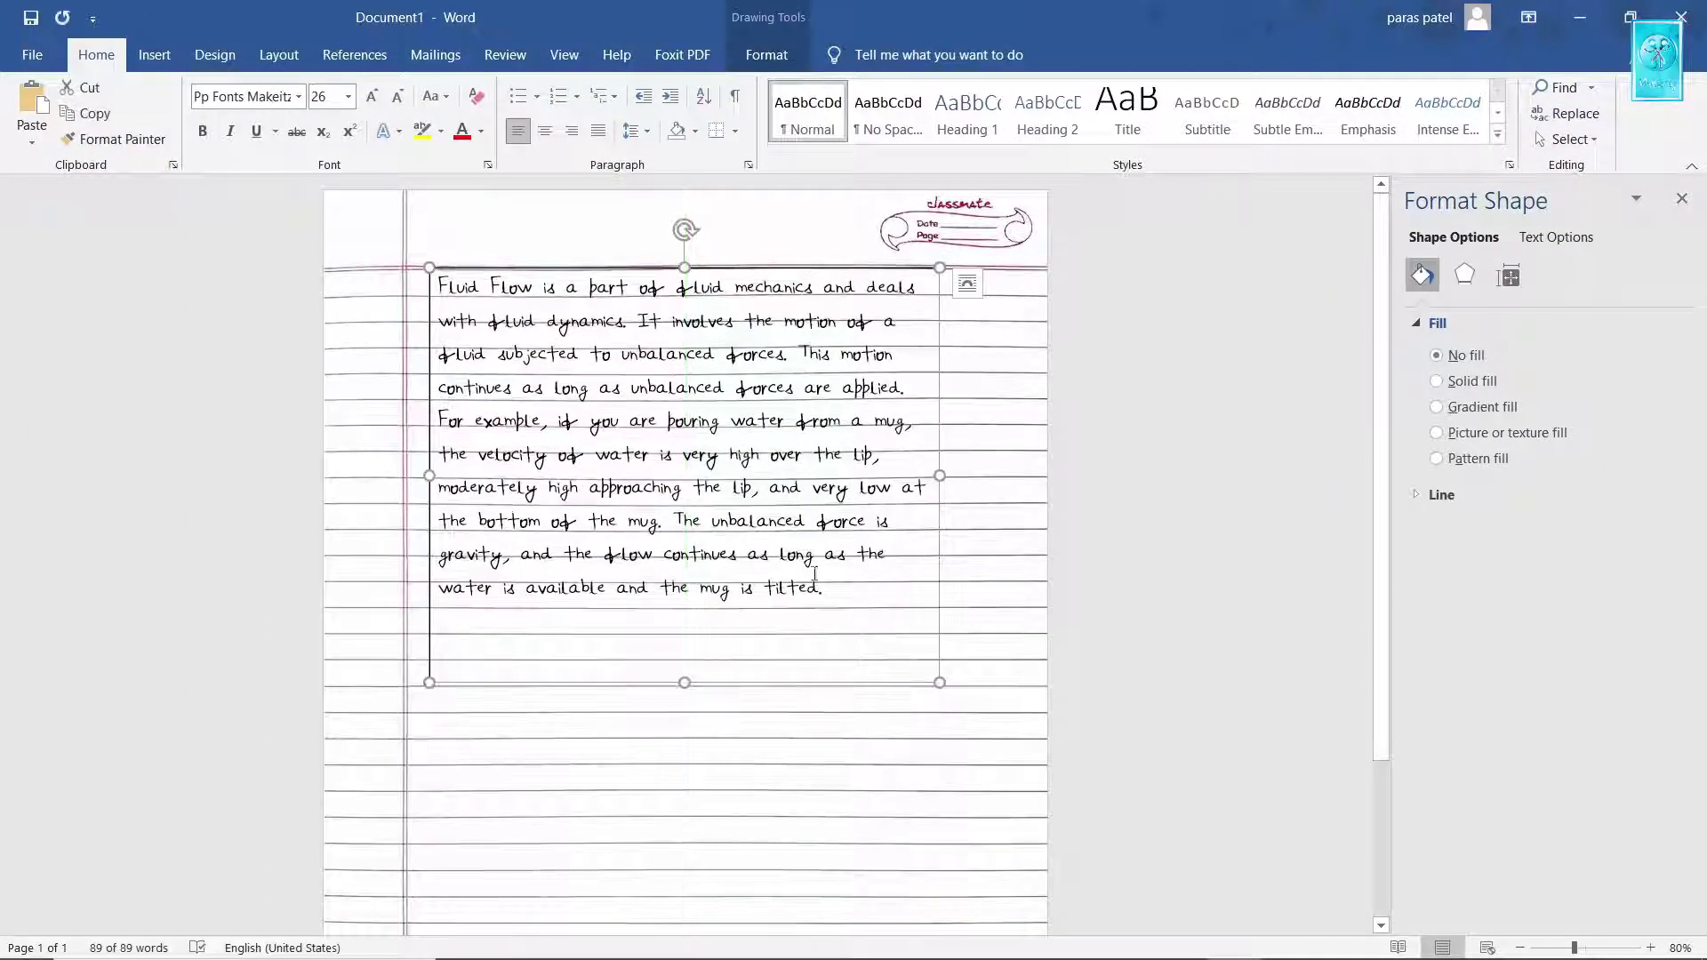
Raise the paragraph to size 28 and widen the box so the text reflows
{"action": "left_click_drag", "start_coordinate": [823, 587], "coordinate": [437, 282]}
{"action": "left_click", "coordinate": [372, 96]}
{"action": "left_click_drag", "start_coordinate": [940, 682], "coordinate": [1036, 642]}
{"action": "left_click", "coordinate": [934, 587]}
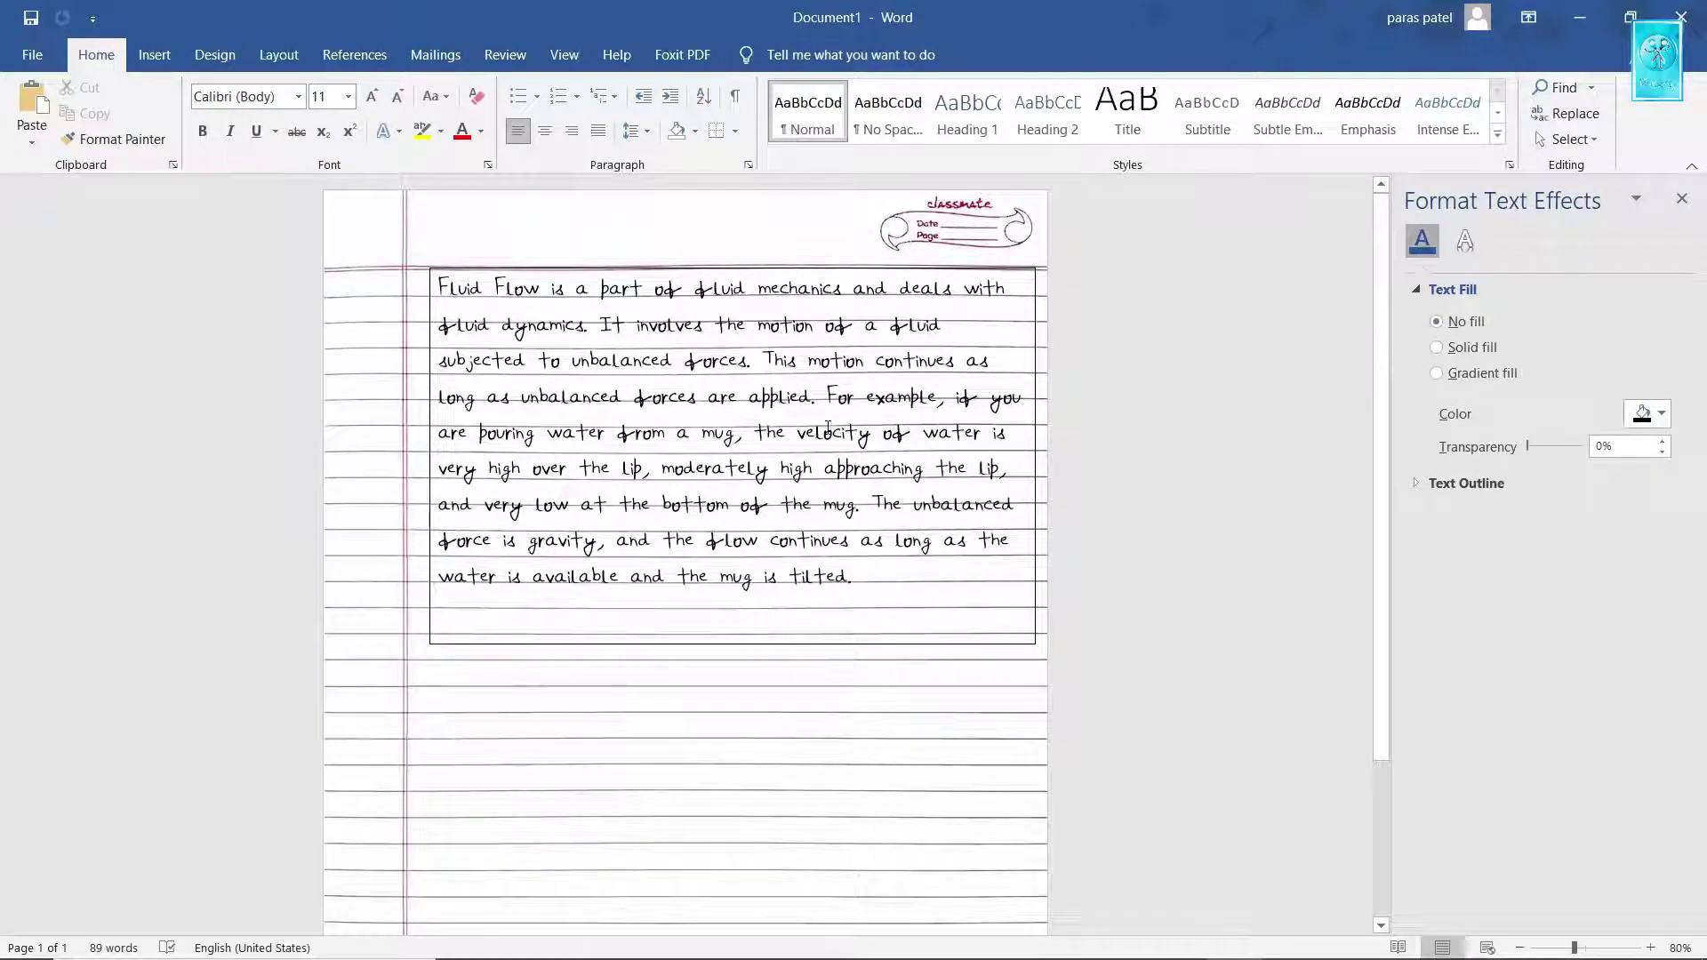
Select the paragraph, try 1.0 spacing, then enter Multiple 0.8 in Line Spacing Options
{"action": "left_click_drag", "start_coordinate": [861, 633], "coordinate": [442, 276]}
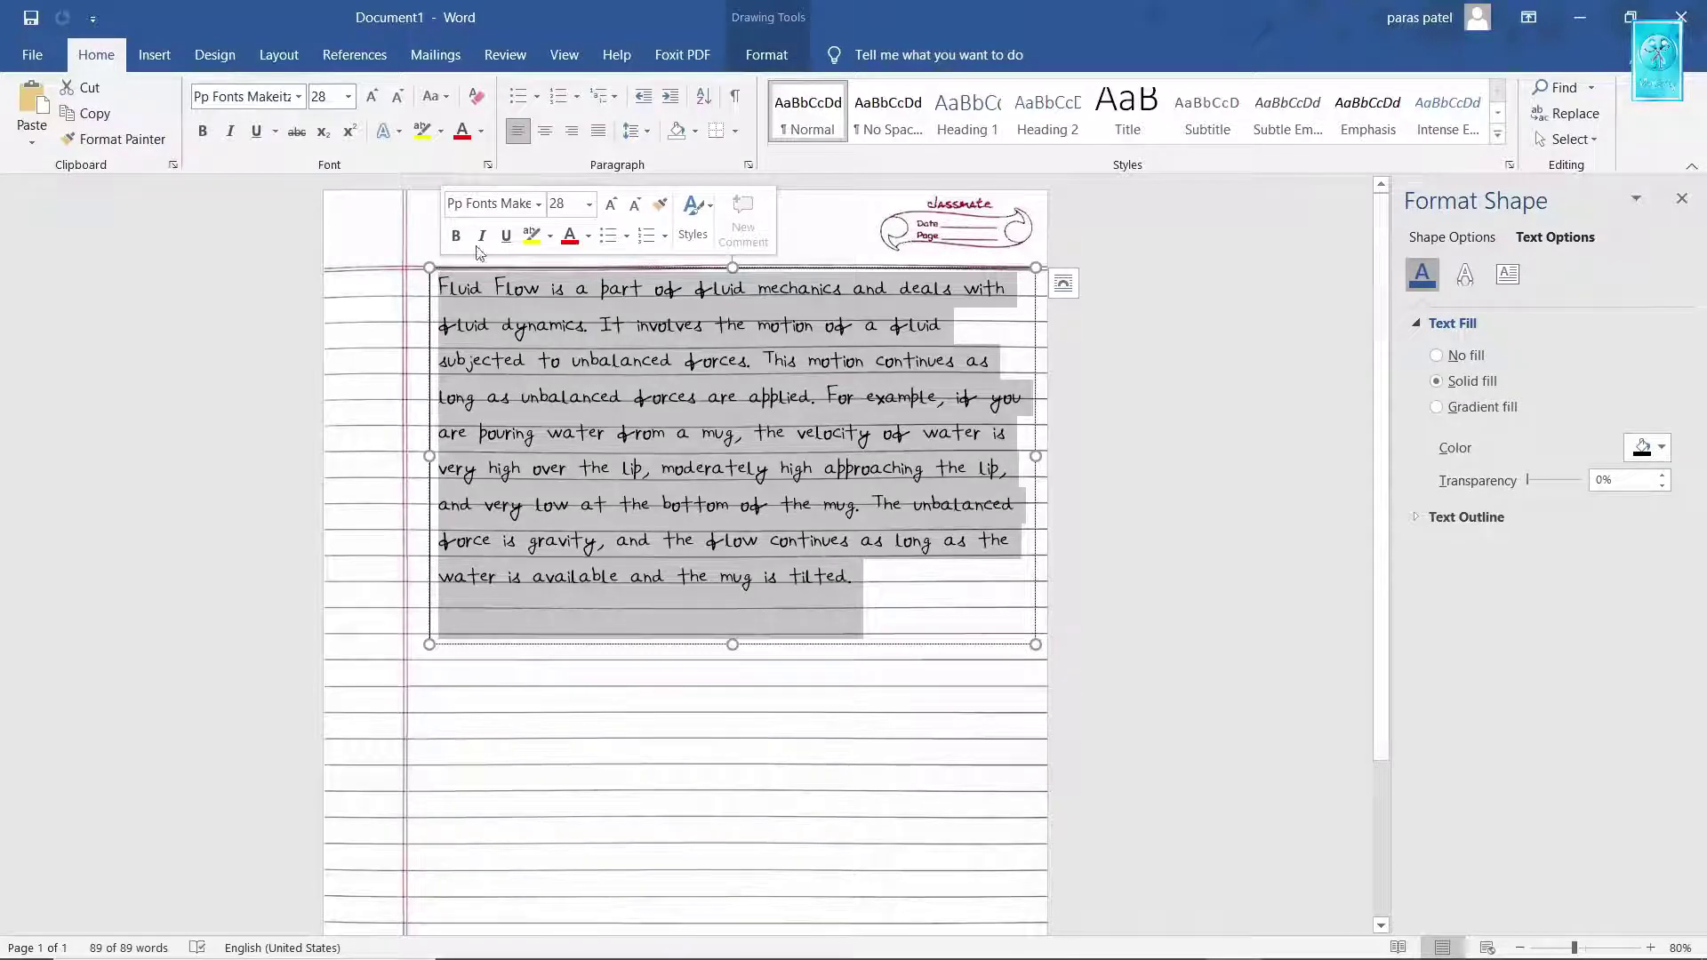
{"action": "left_click", "coordinate": [637, 133]}
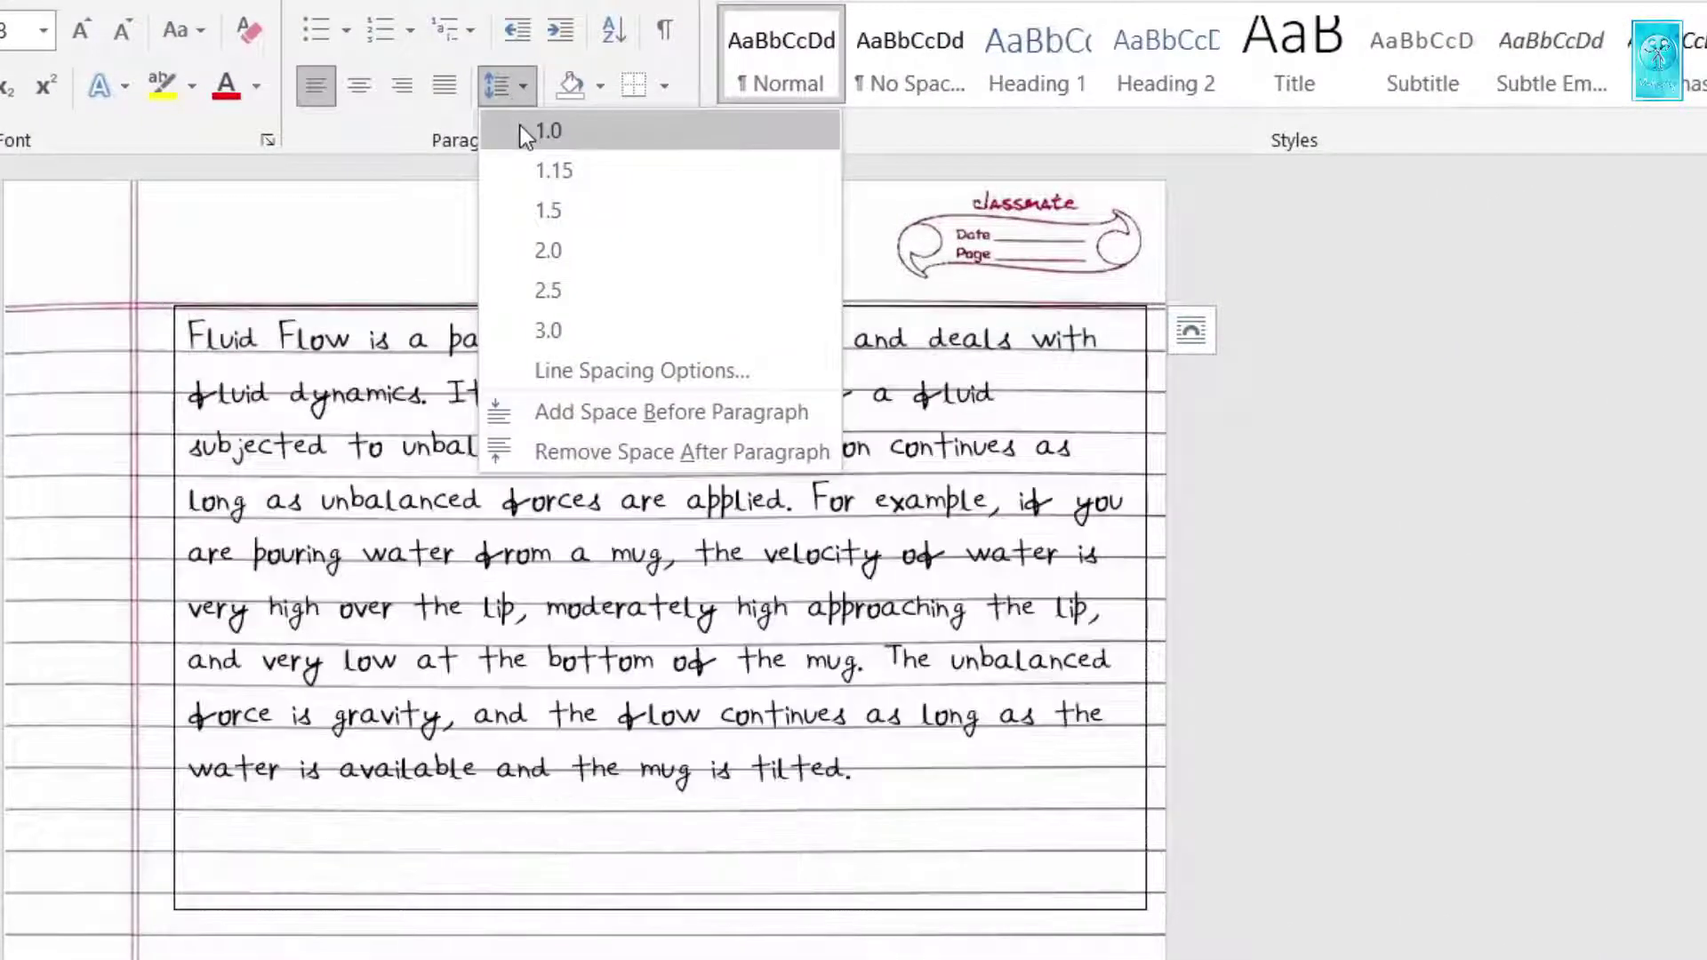
{"action": "left_click", "coordinate": [534, 131]}
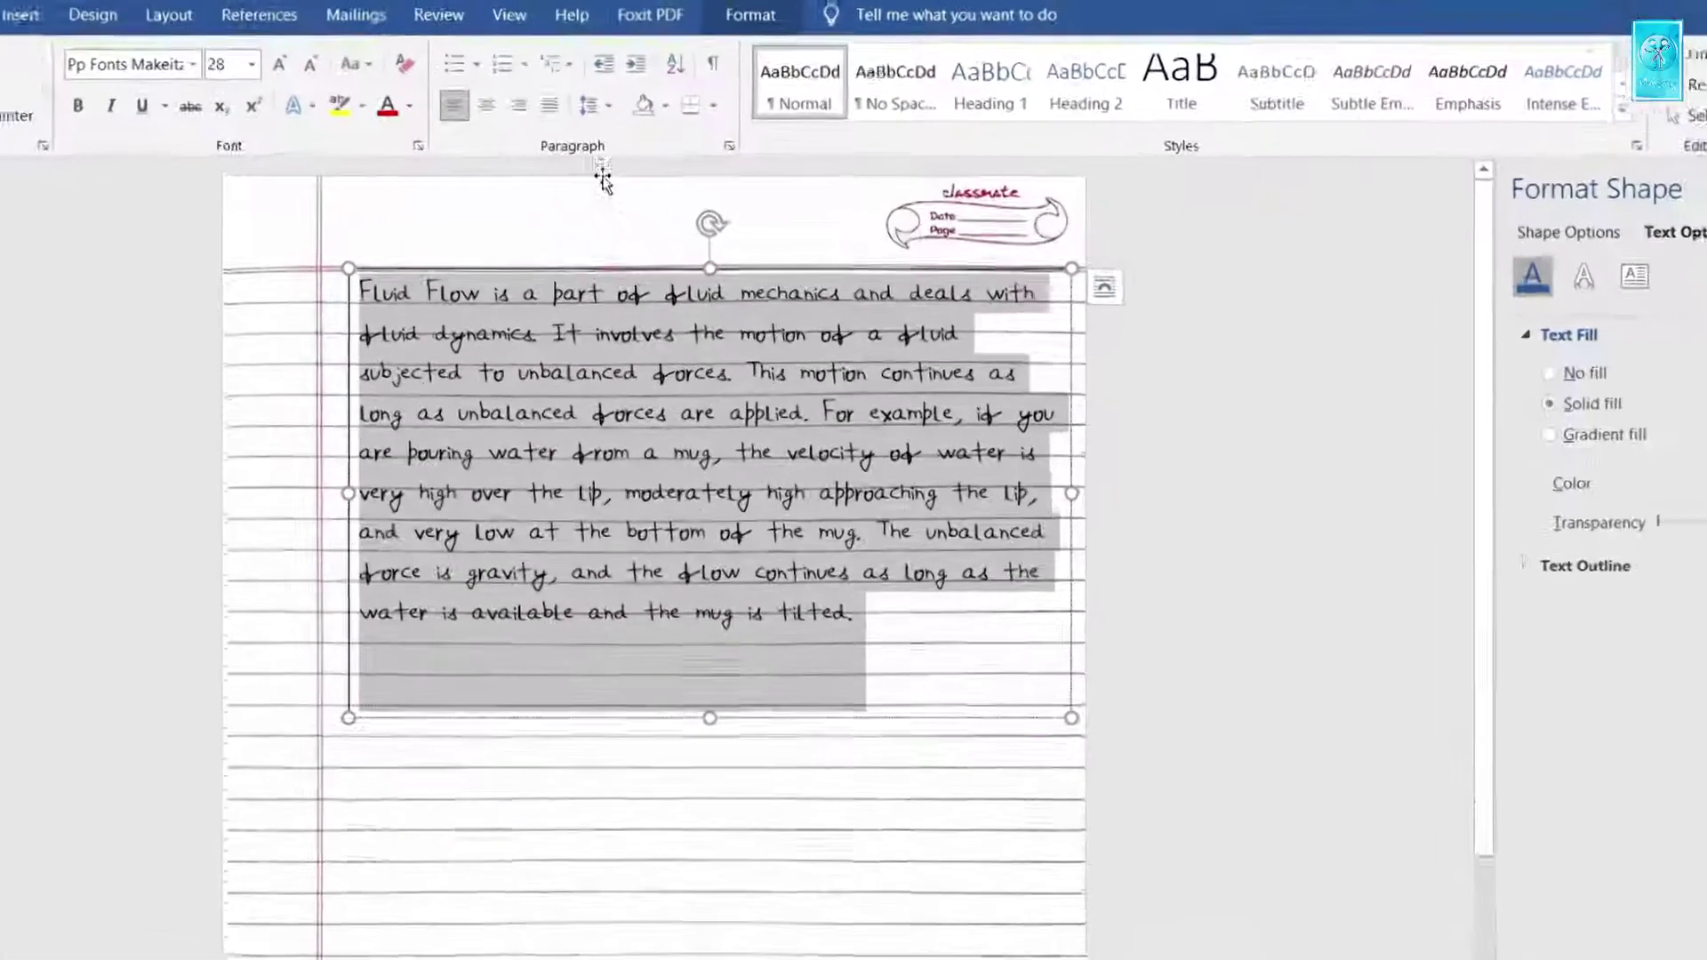
{"action": "left_click", "coordinate": [597, 105]}
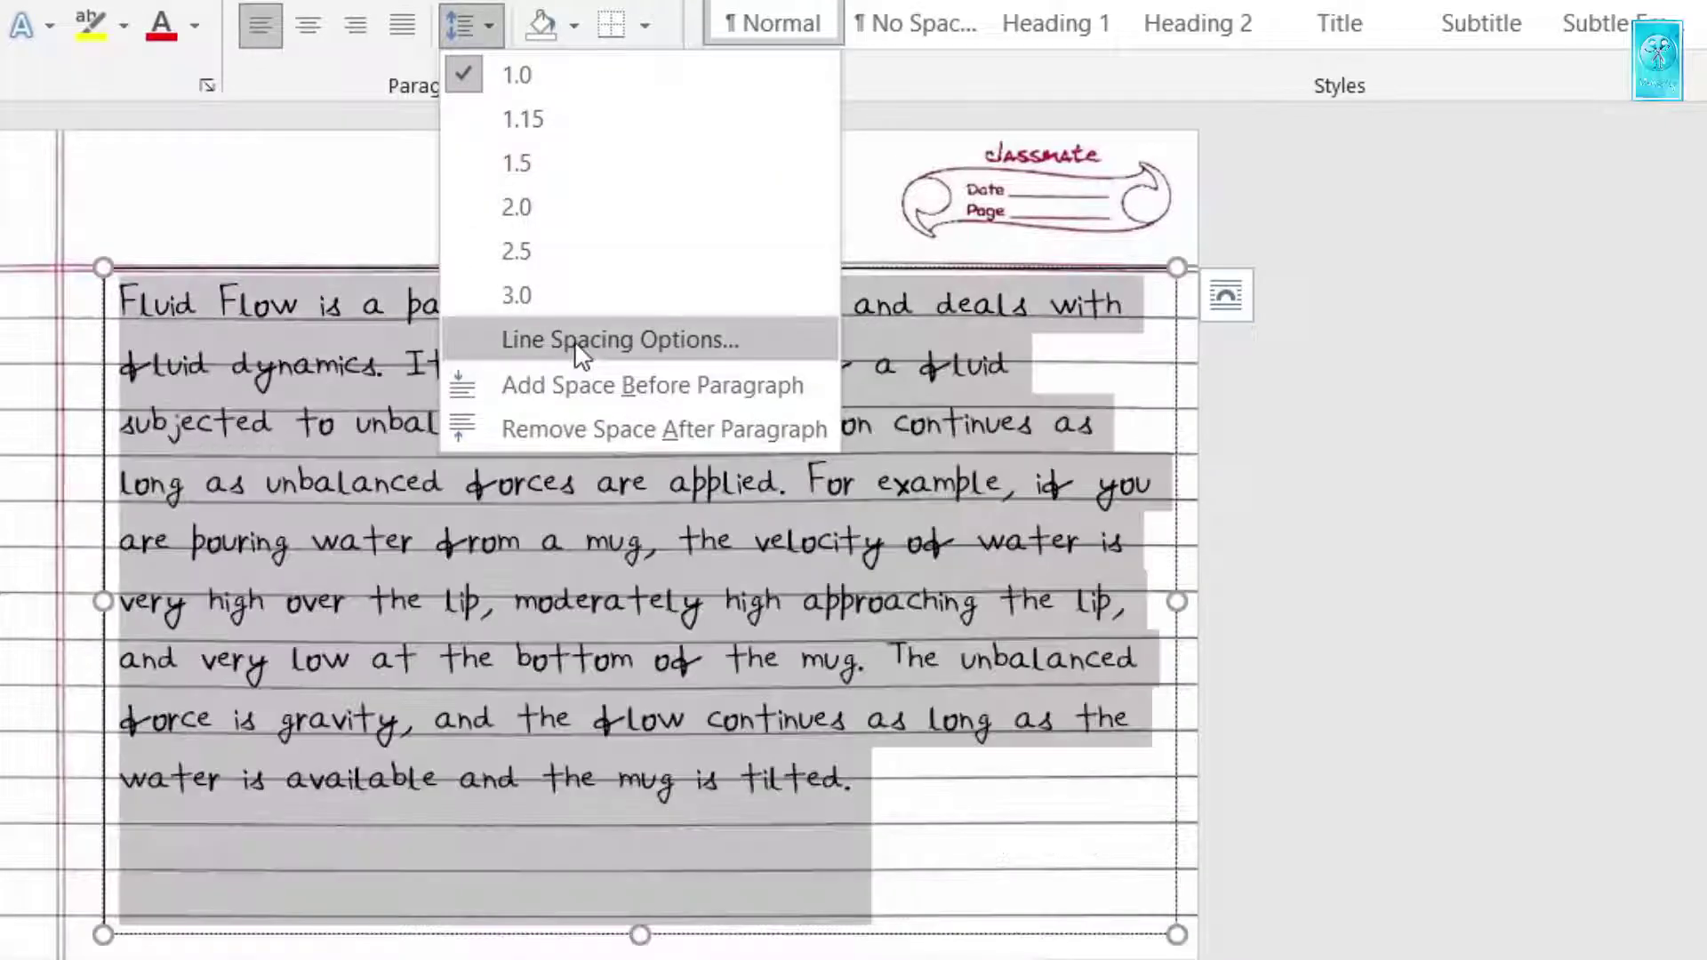
{"action": "left_click", "coordinate": [574, 339]}
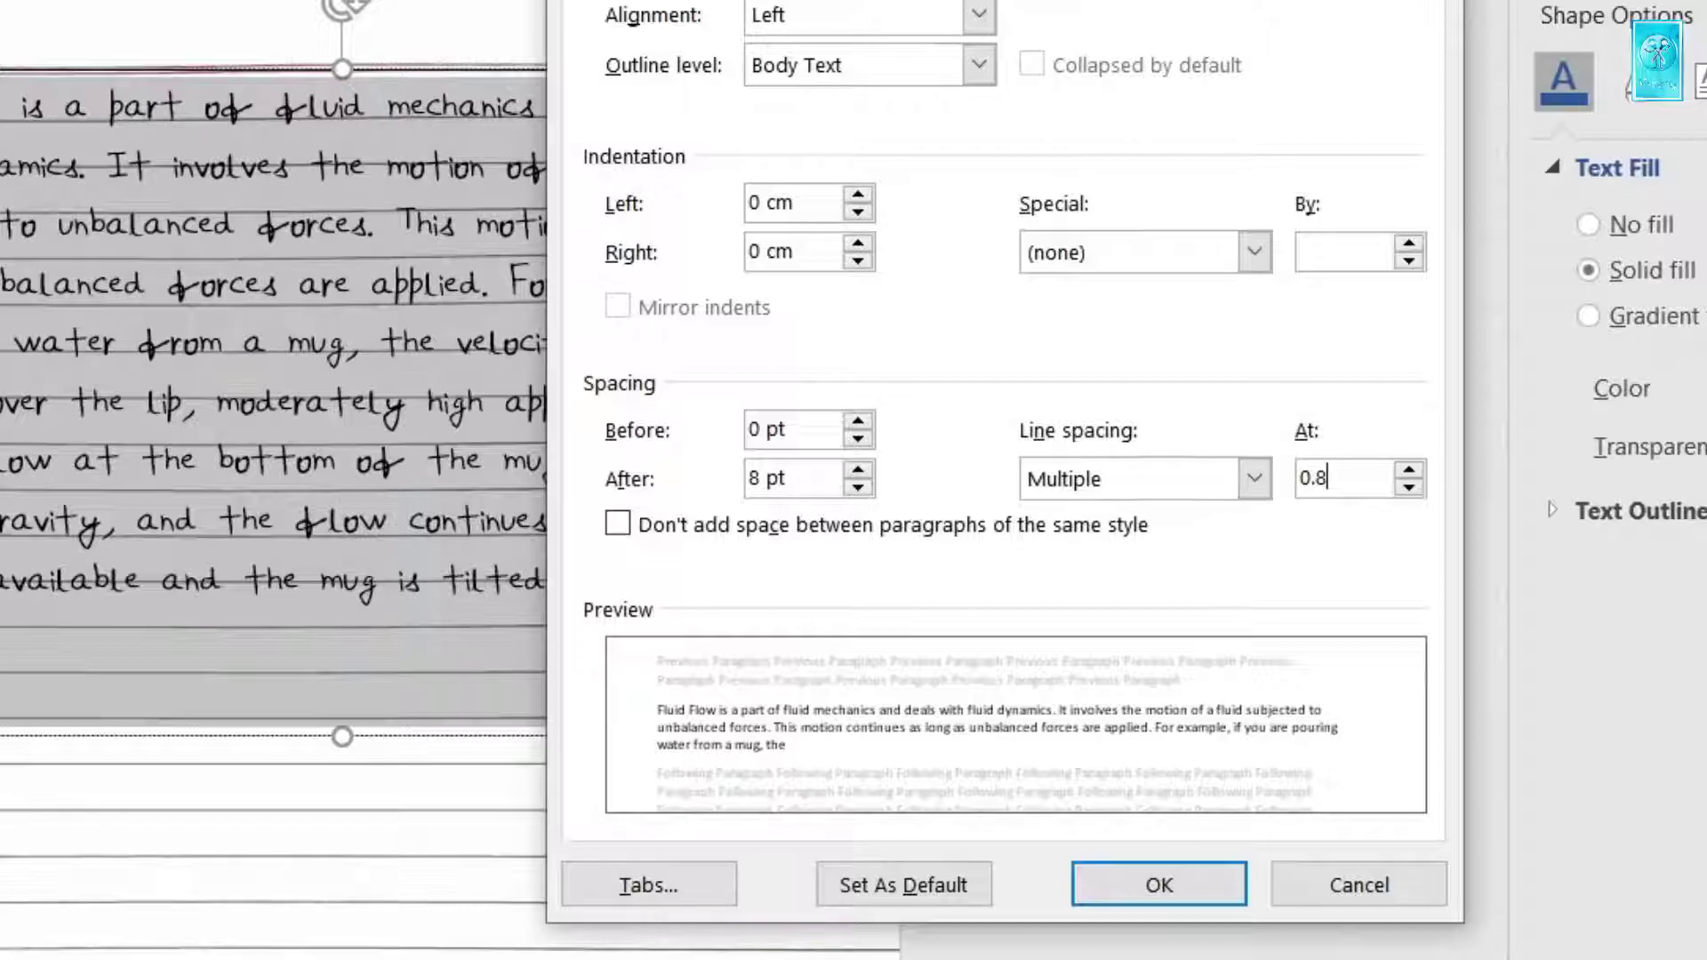
Apply the 0.8 line spacing and nudge the text box onto the ruled lines
{"action": "left_click", "coordinate": [1158, 885]}
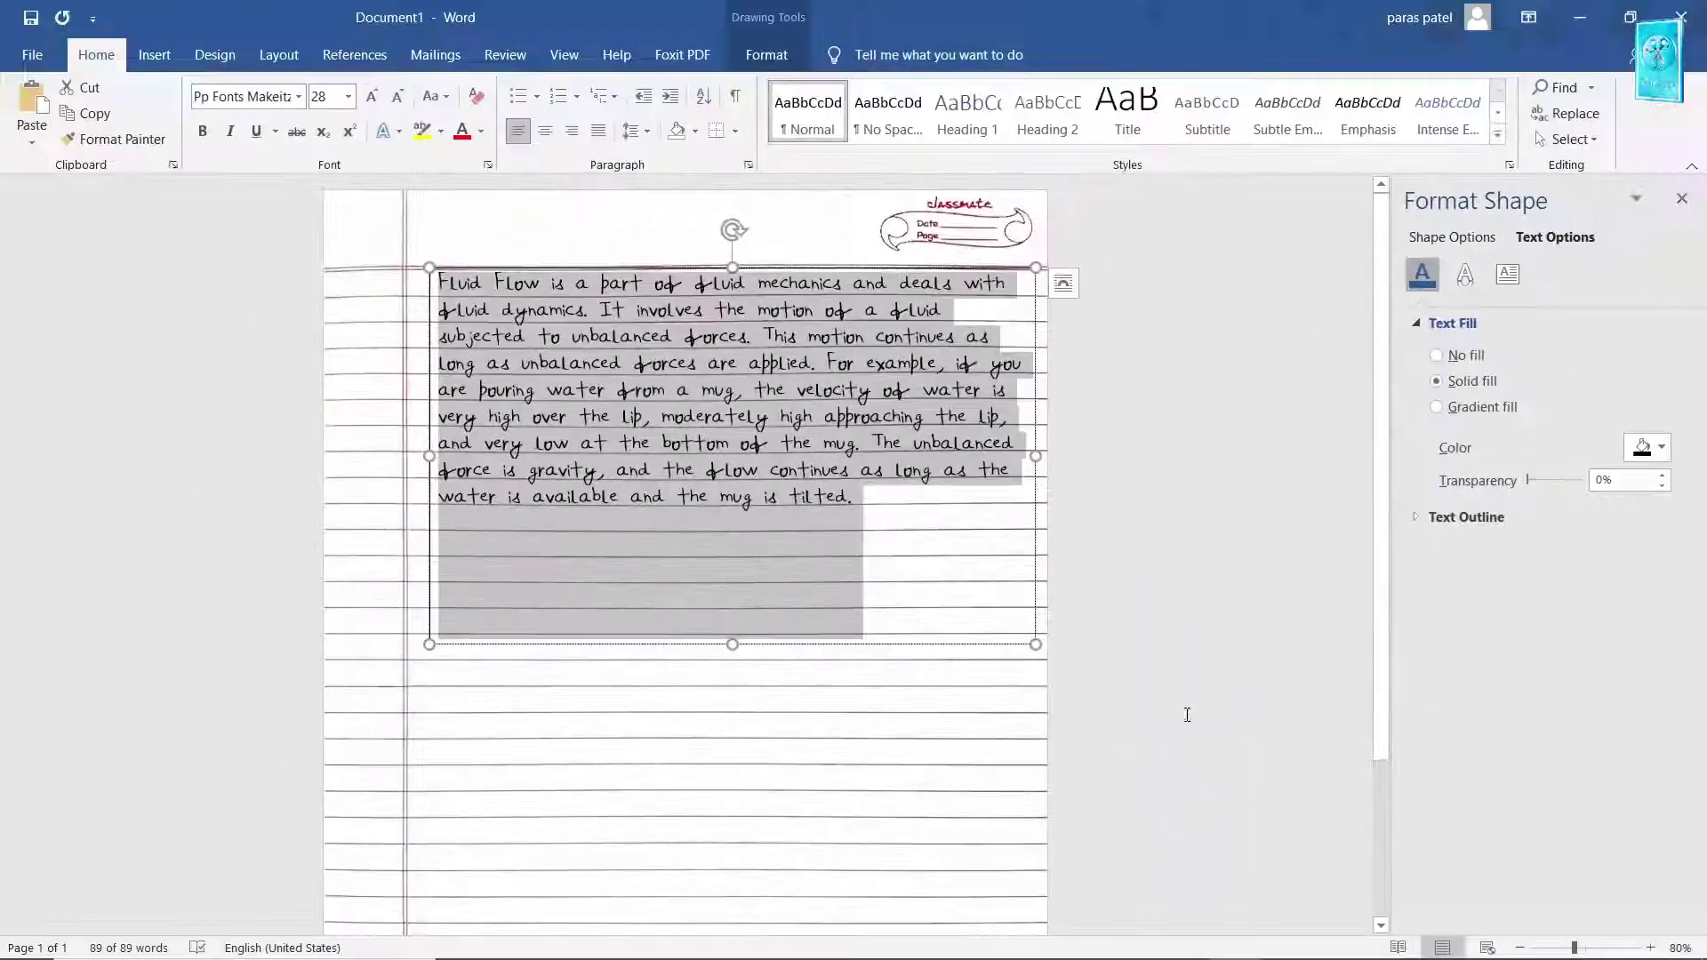
{"action": "left_click", "coordinate": [770, 272]}
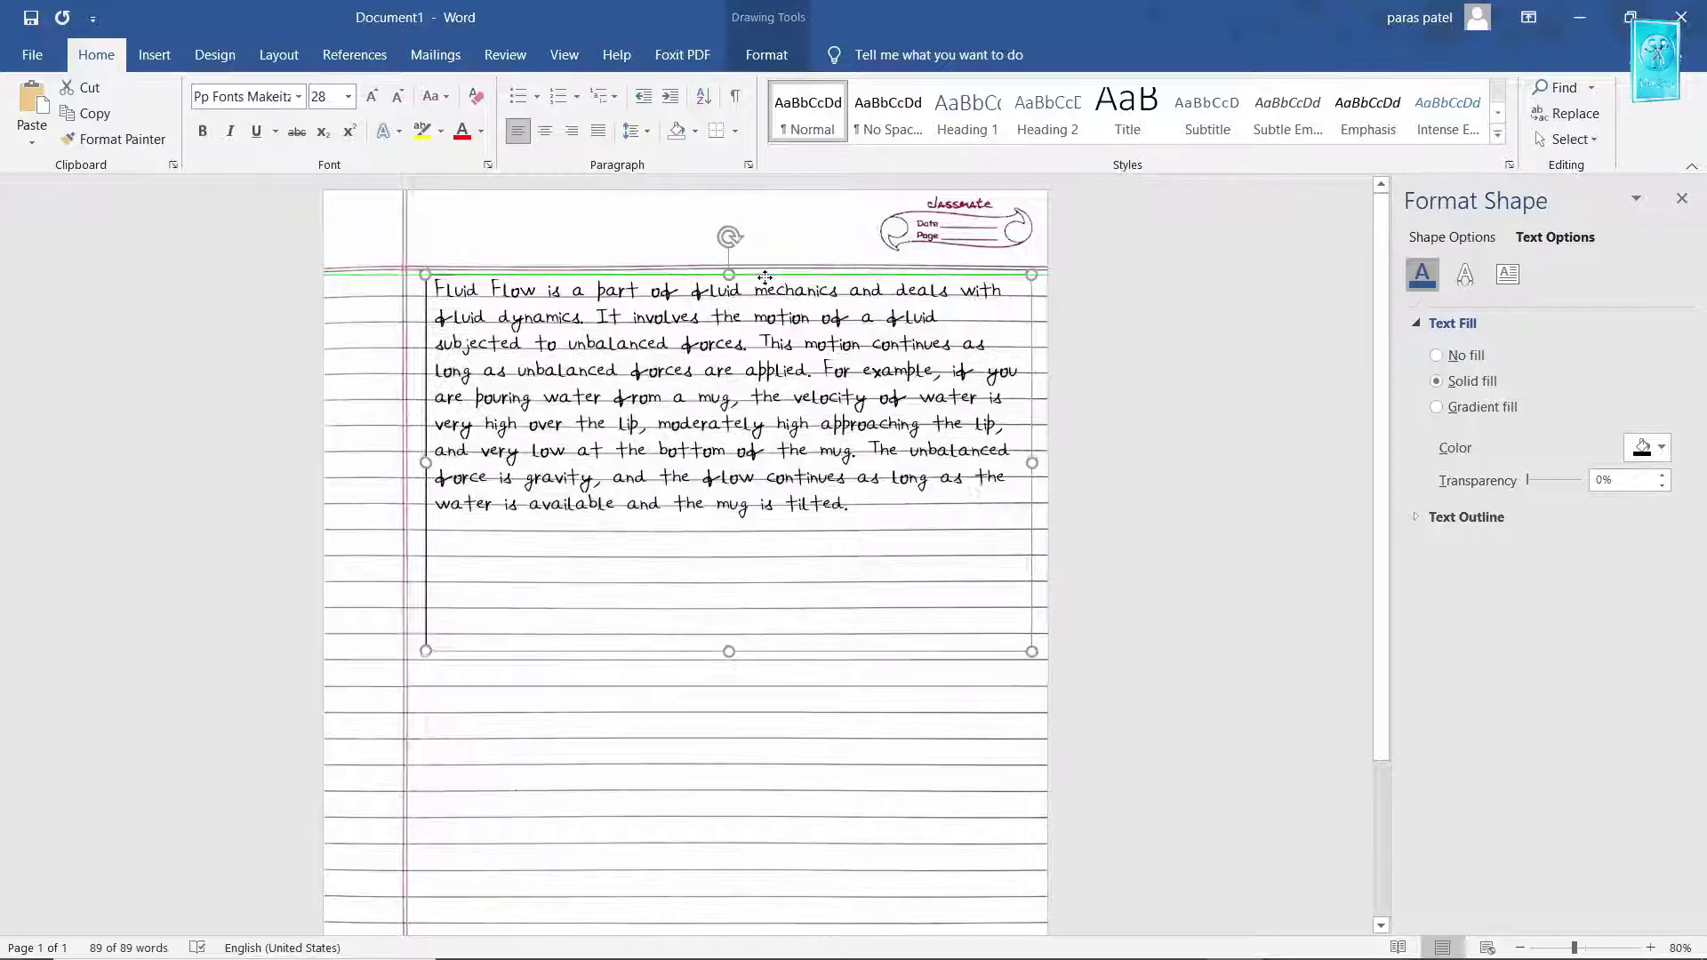
{"action": "left_click_drag", "start_coordinate": [770, 272], "coordinate": [758, 273]}
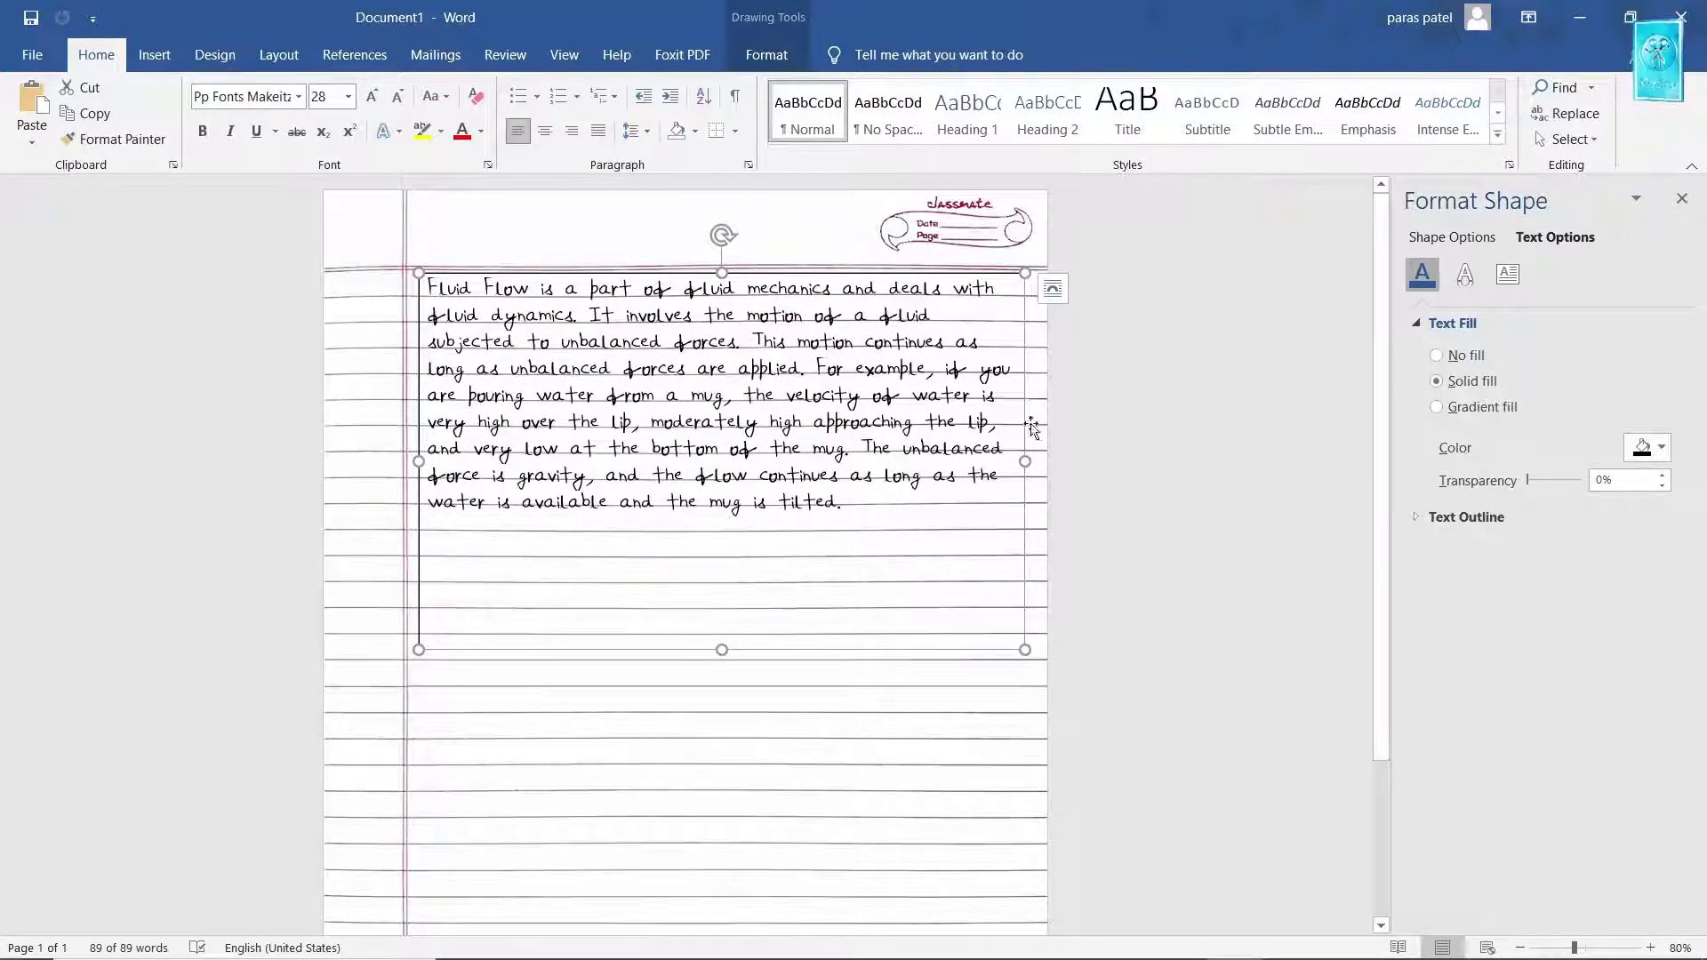
{"action": "left_click", "coordinate": [1090, 461]}
{"action": "scroll", "coordinate": [1029, 519], "scroll_direction": "down", "scroll_amount": 3}
{"action": "scroll", "coordinate": [1000, 551], "scroll_direction": "up", "scroll_amount": 3}
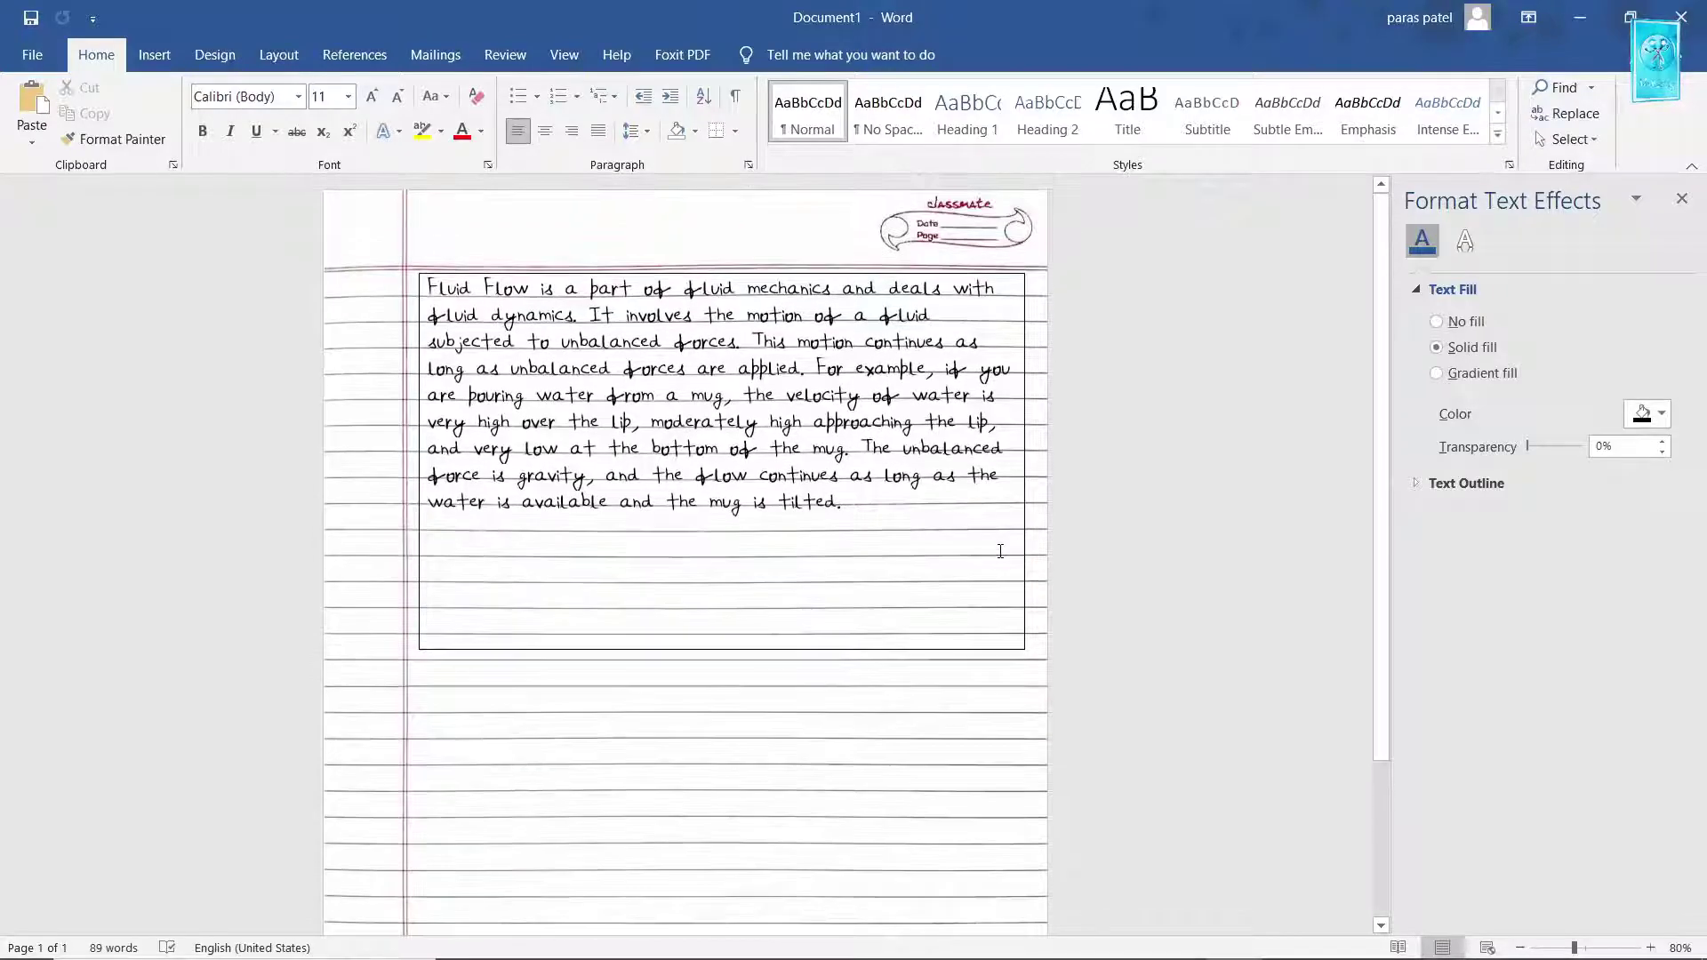
{"action": "scroll", "coordinate": [1000, 551], "scroll_direction": "down", "scroll_amount": 2}
{"action": "left_click", "coordinate": [866, 582]}
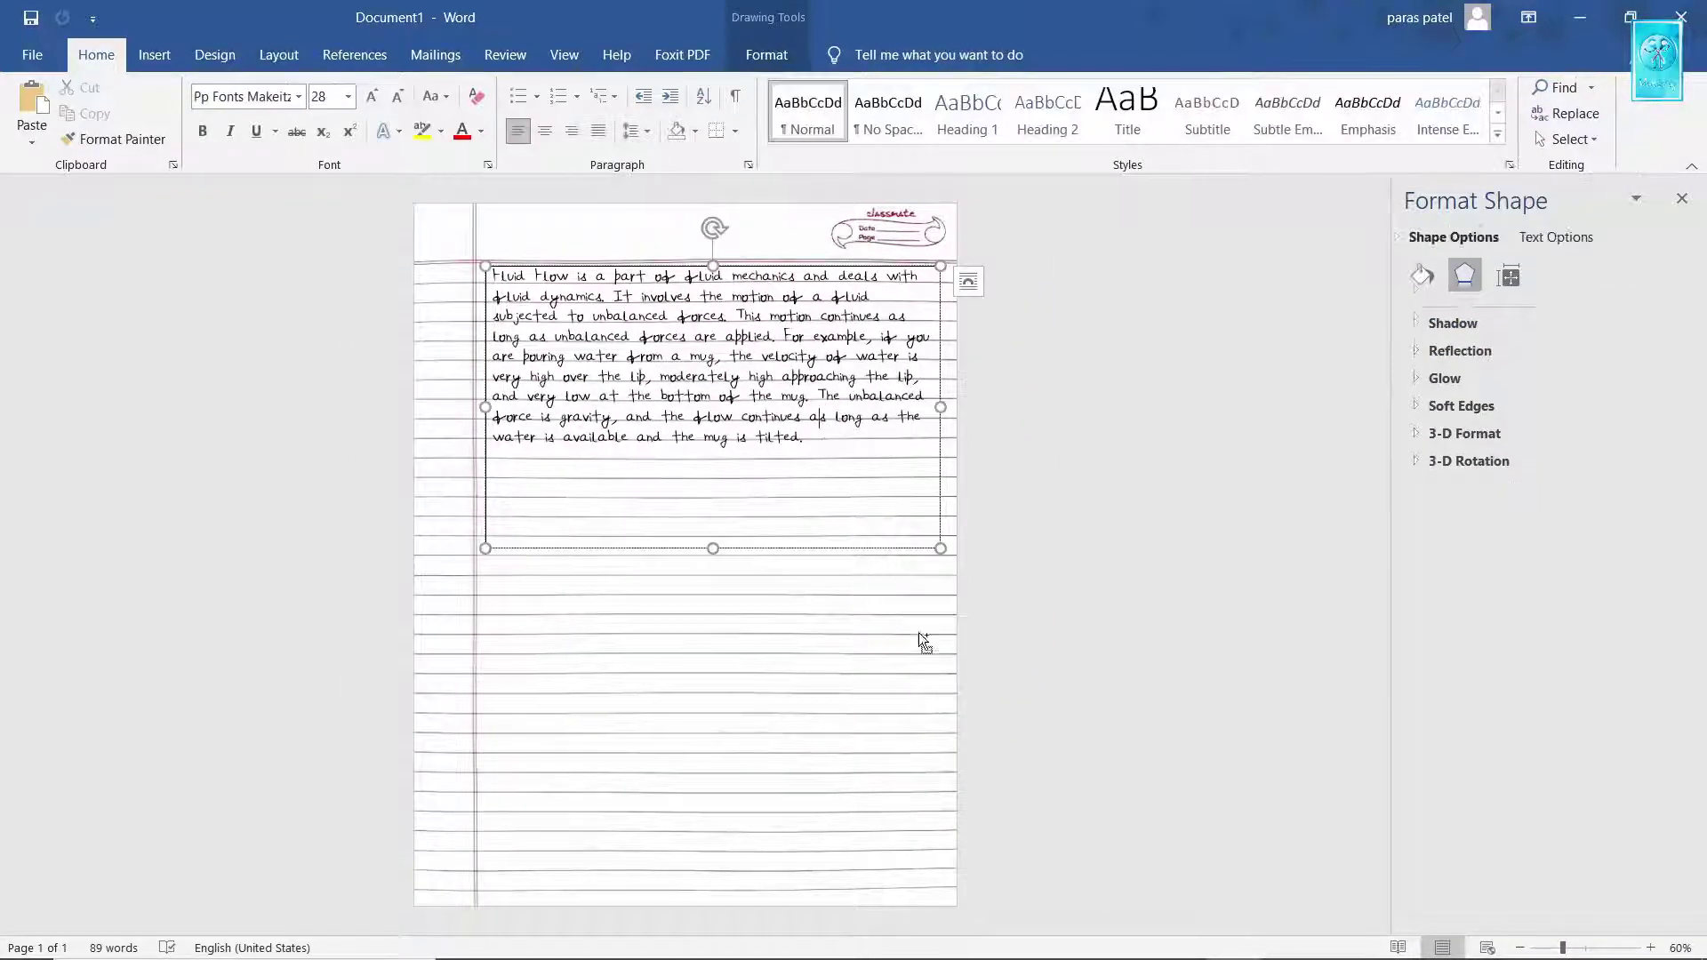
{"action": "scroll", "coordinate": [919, 632], "scroll_direction": "up", "scroll_amount": 3}
{"action": "scroll", "coordinate": [1059, 648], "scroll_direction": "down", "scroll_amount": 4}
Set the text box outline to No line in Format Shape and close the pane
{"action": "left_click", "coordinate": [889, 549]}
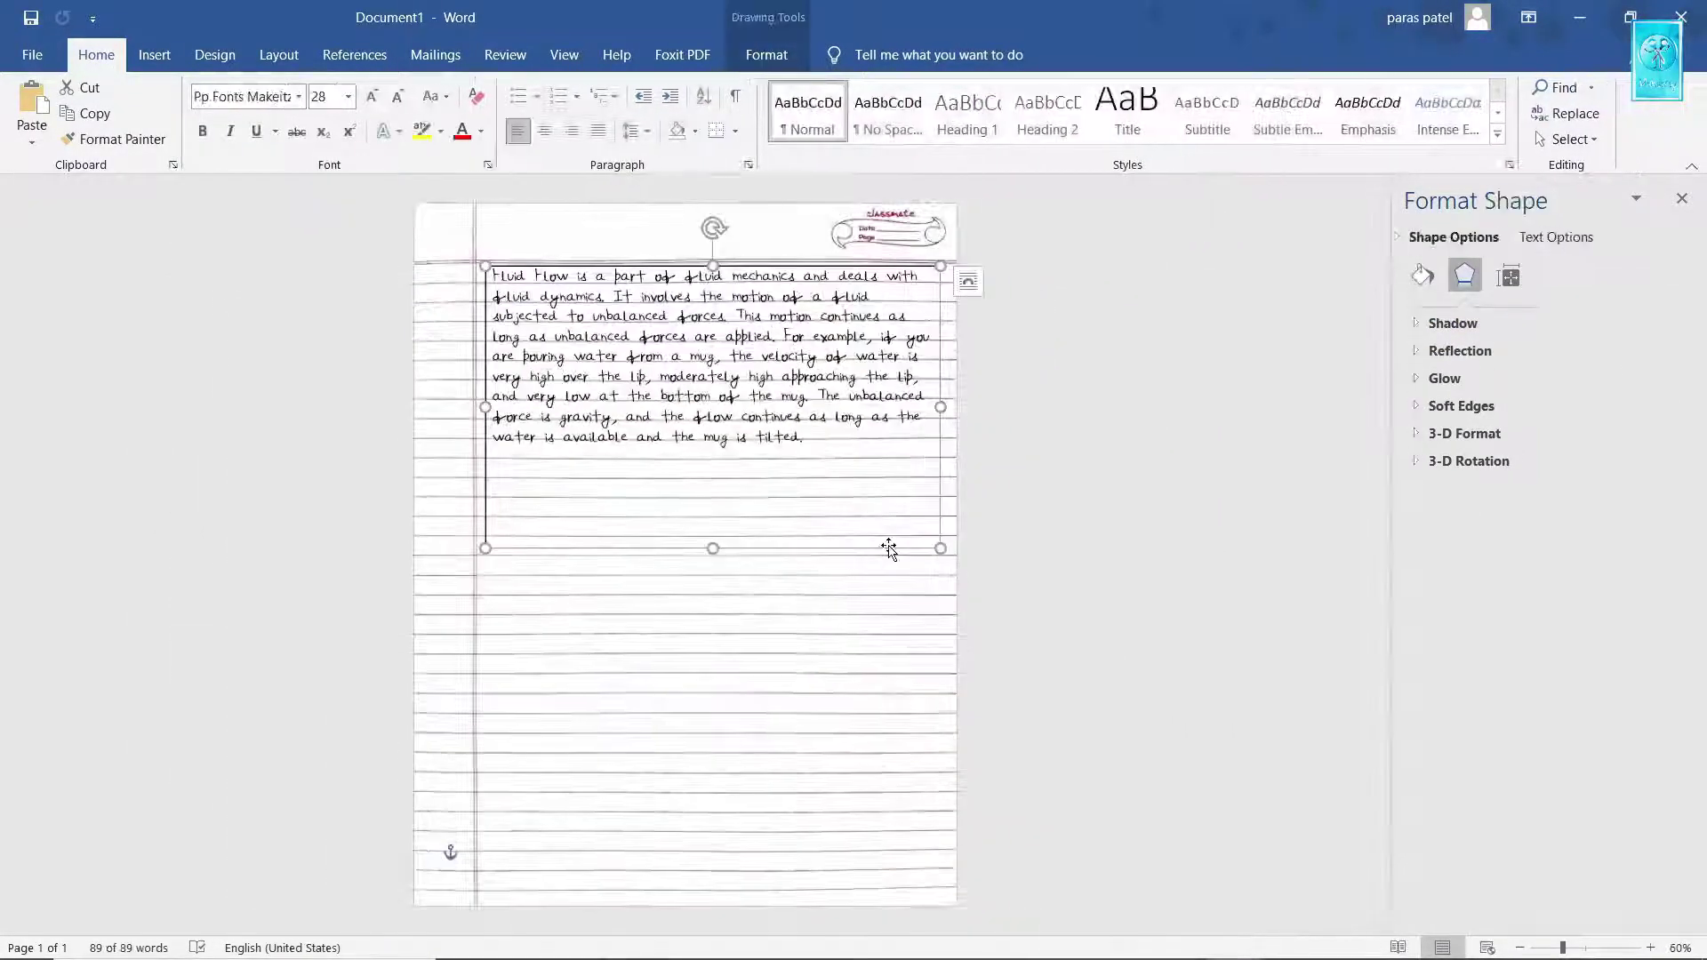
{"action": "right_click", "coordinate": [890, 549]}
{"action": "left_click", "coordinate": [936, 535]}
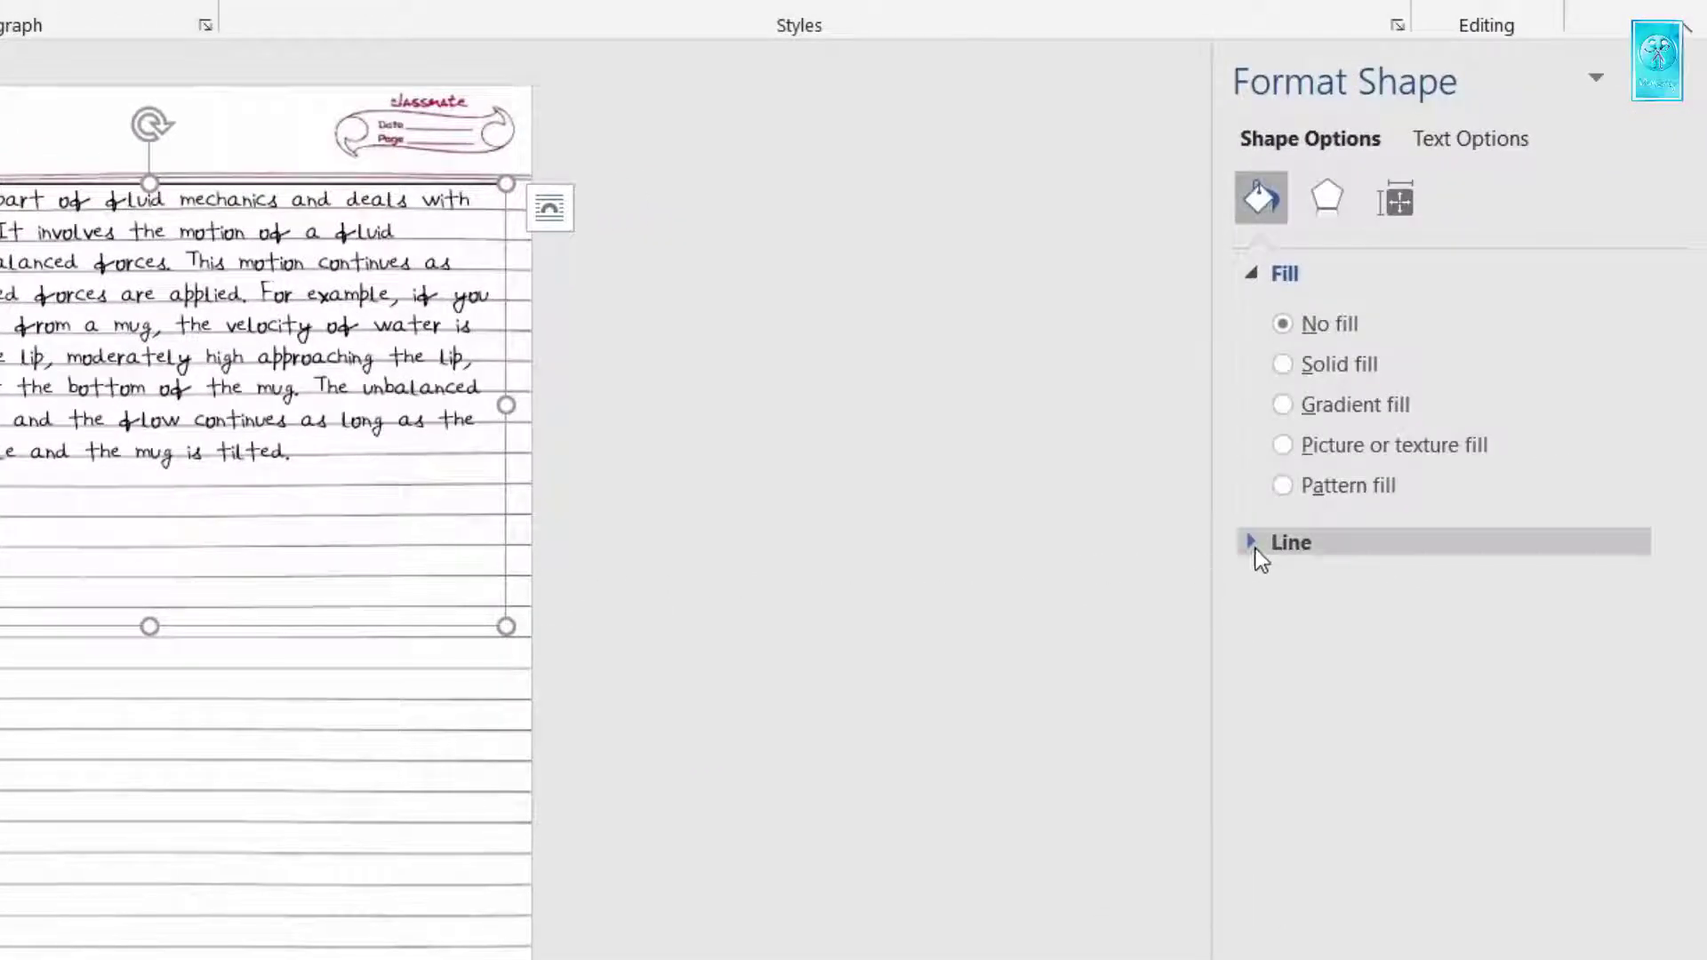
{"action": "left_click", "coordinate": [1255, 548]}
{"action": "left_click", "coordinate": [1279, 553]}
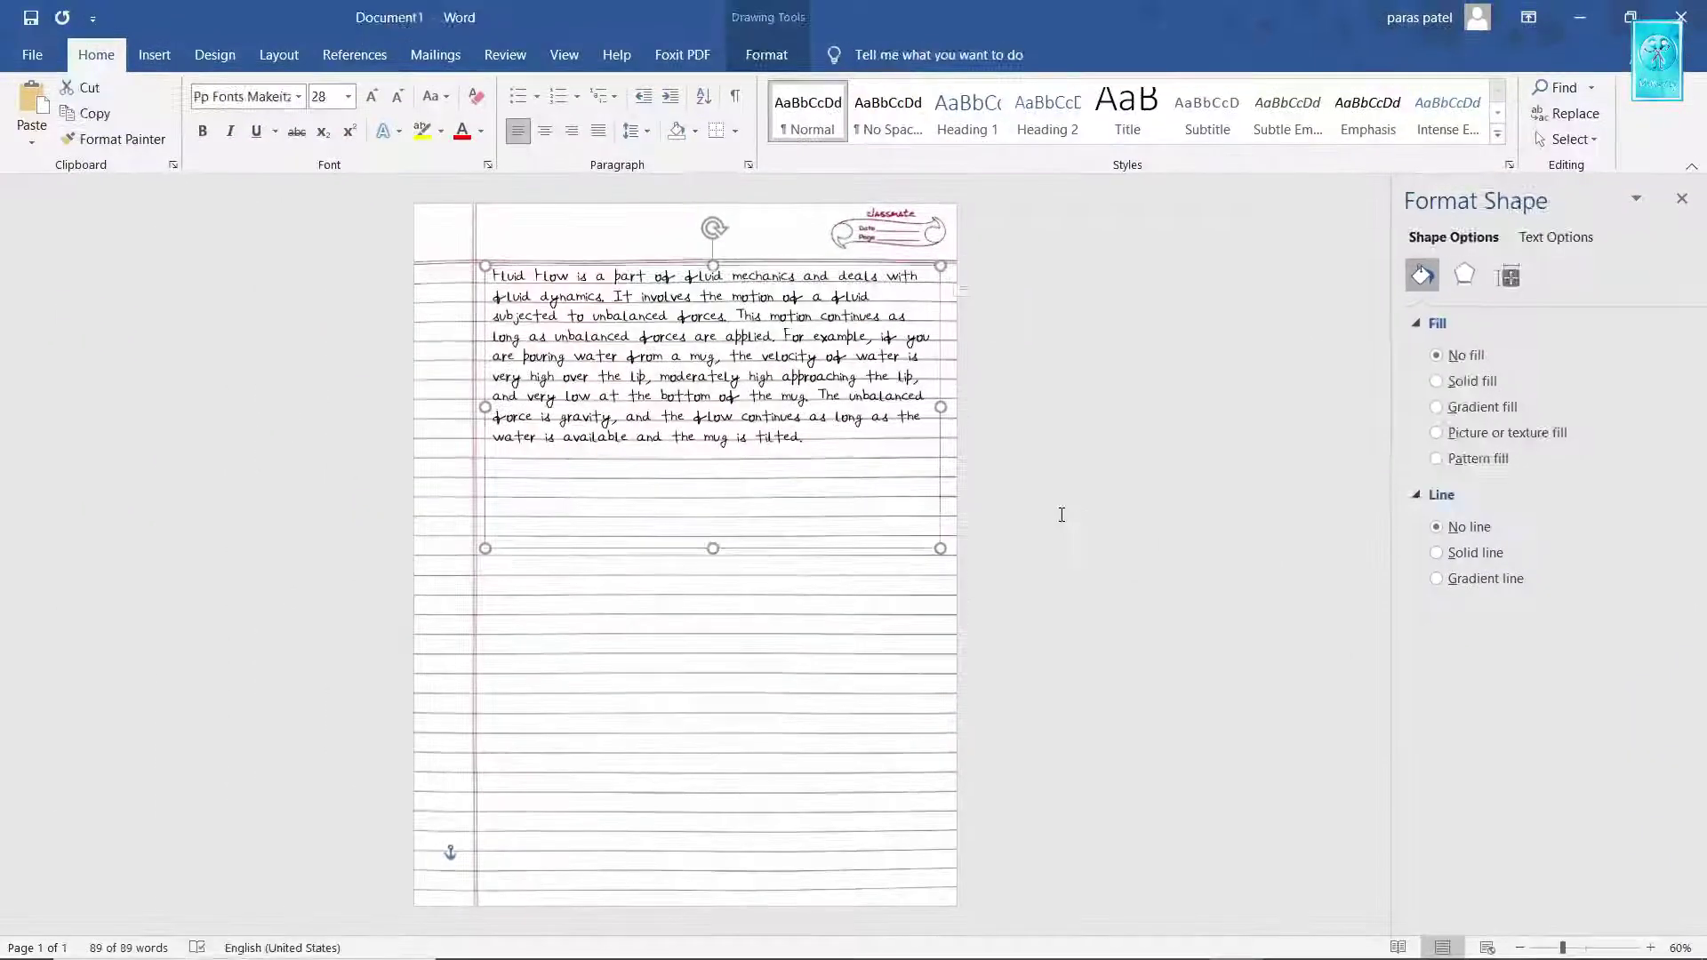
{"action": "left_click", "coordinate": [1064, 510]}
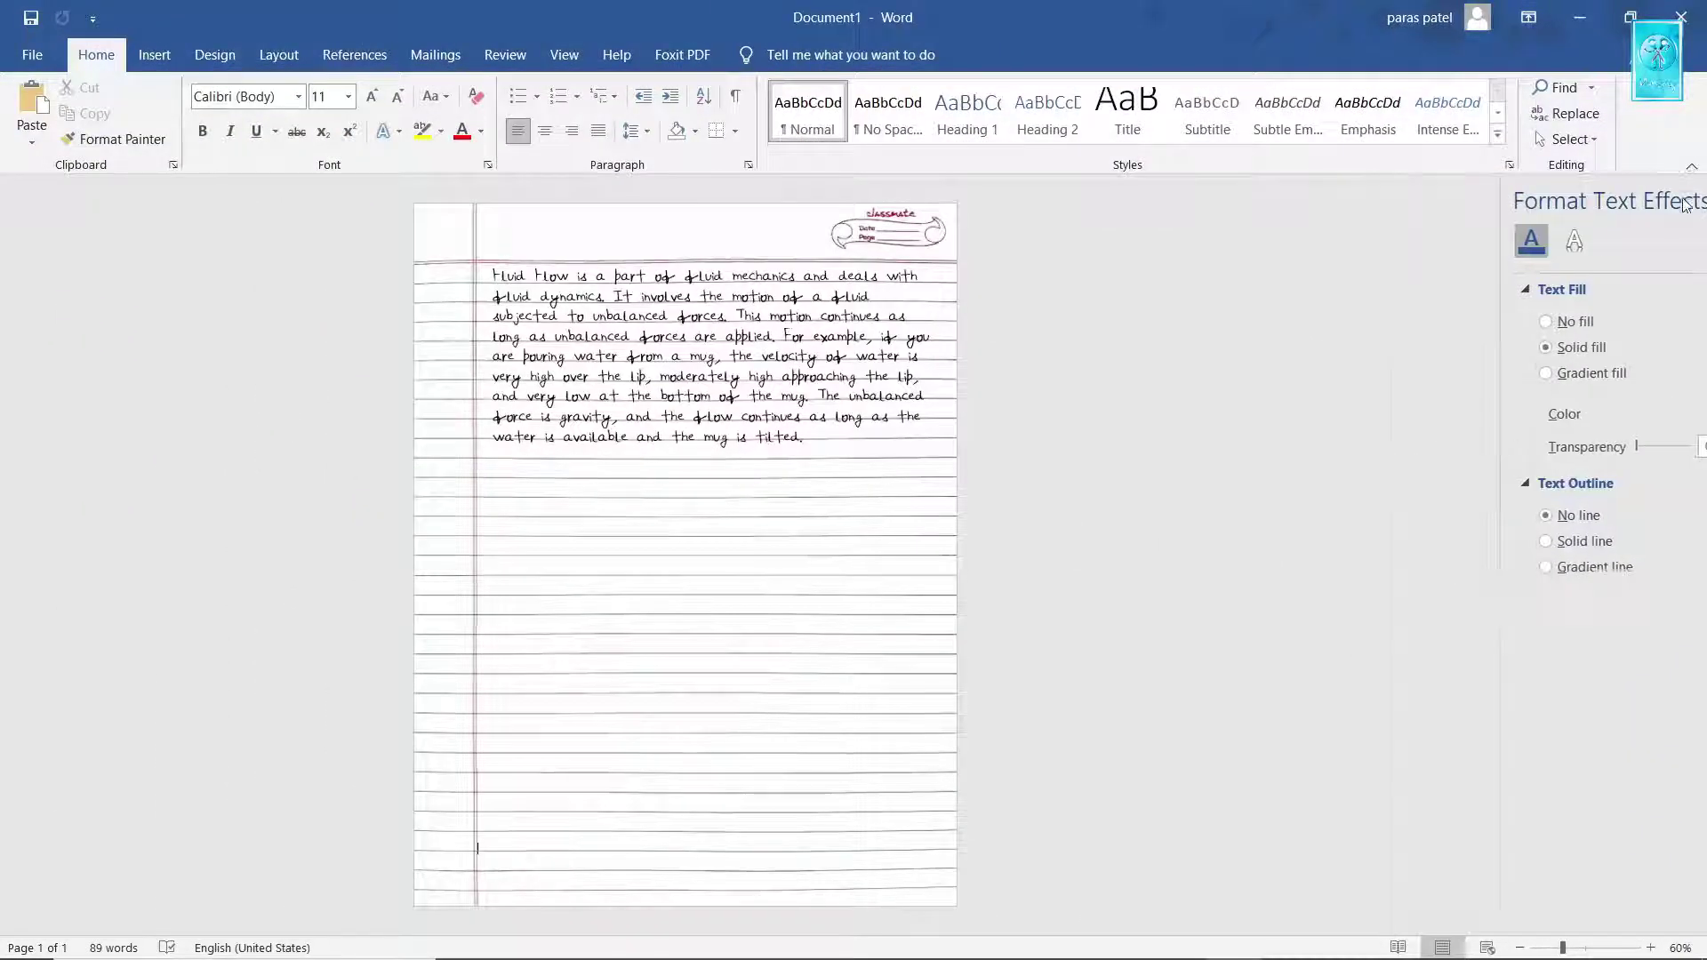
{"action": "left_click", "coordinate": [1681, 198]}
Insert the diagram image 1010.jpg from this device below the paragraph
{"action": "left_click", "coordinate": [1119, 437]}
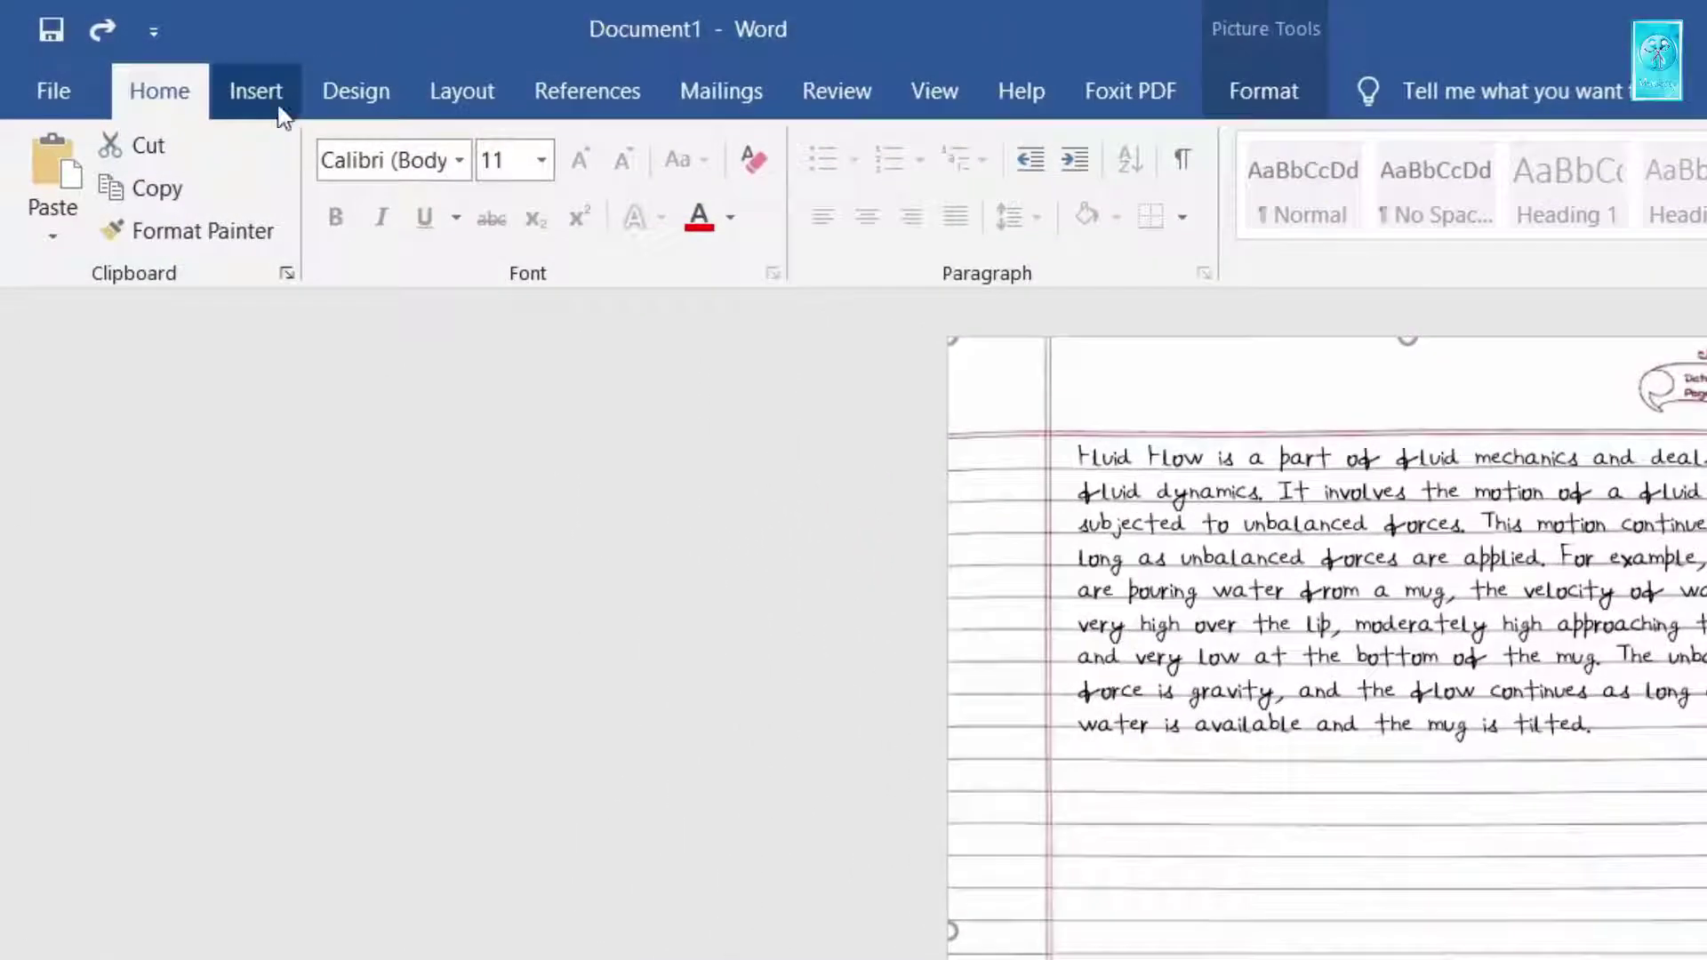
{"action": "left_click", "coordinate": [165, 63]}
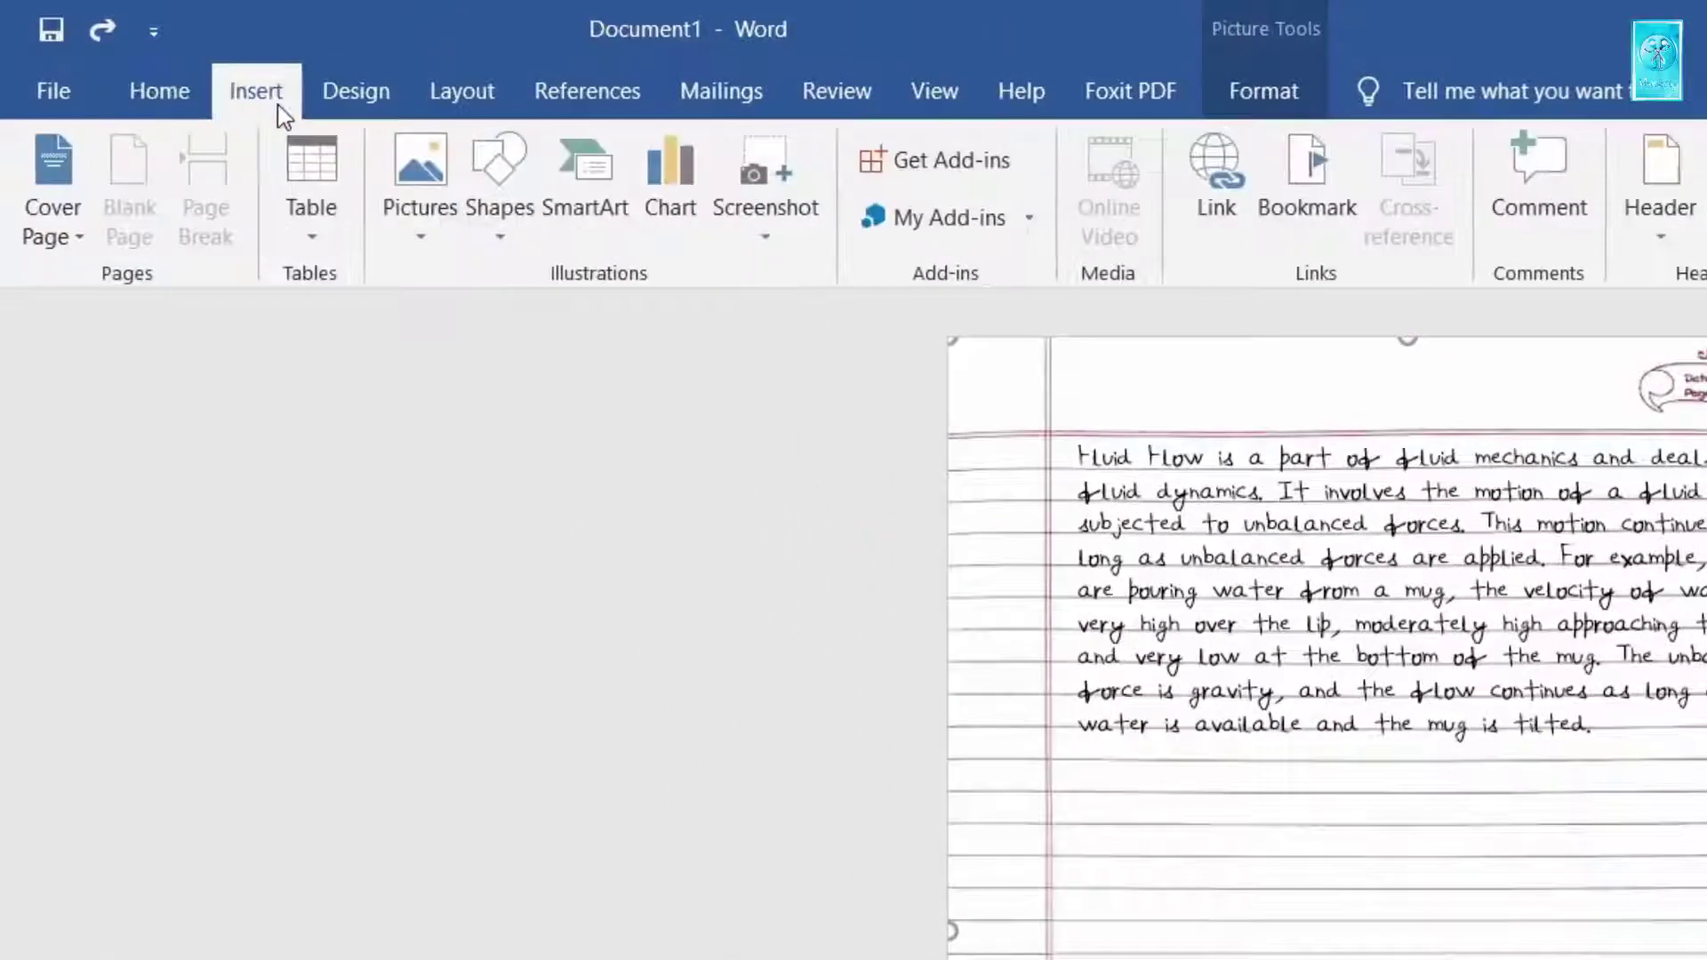
{"action": "left_click", "coordinate": [416, 222]}
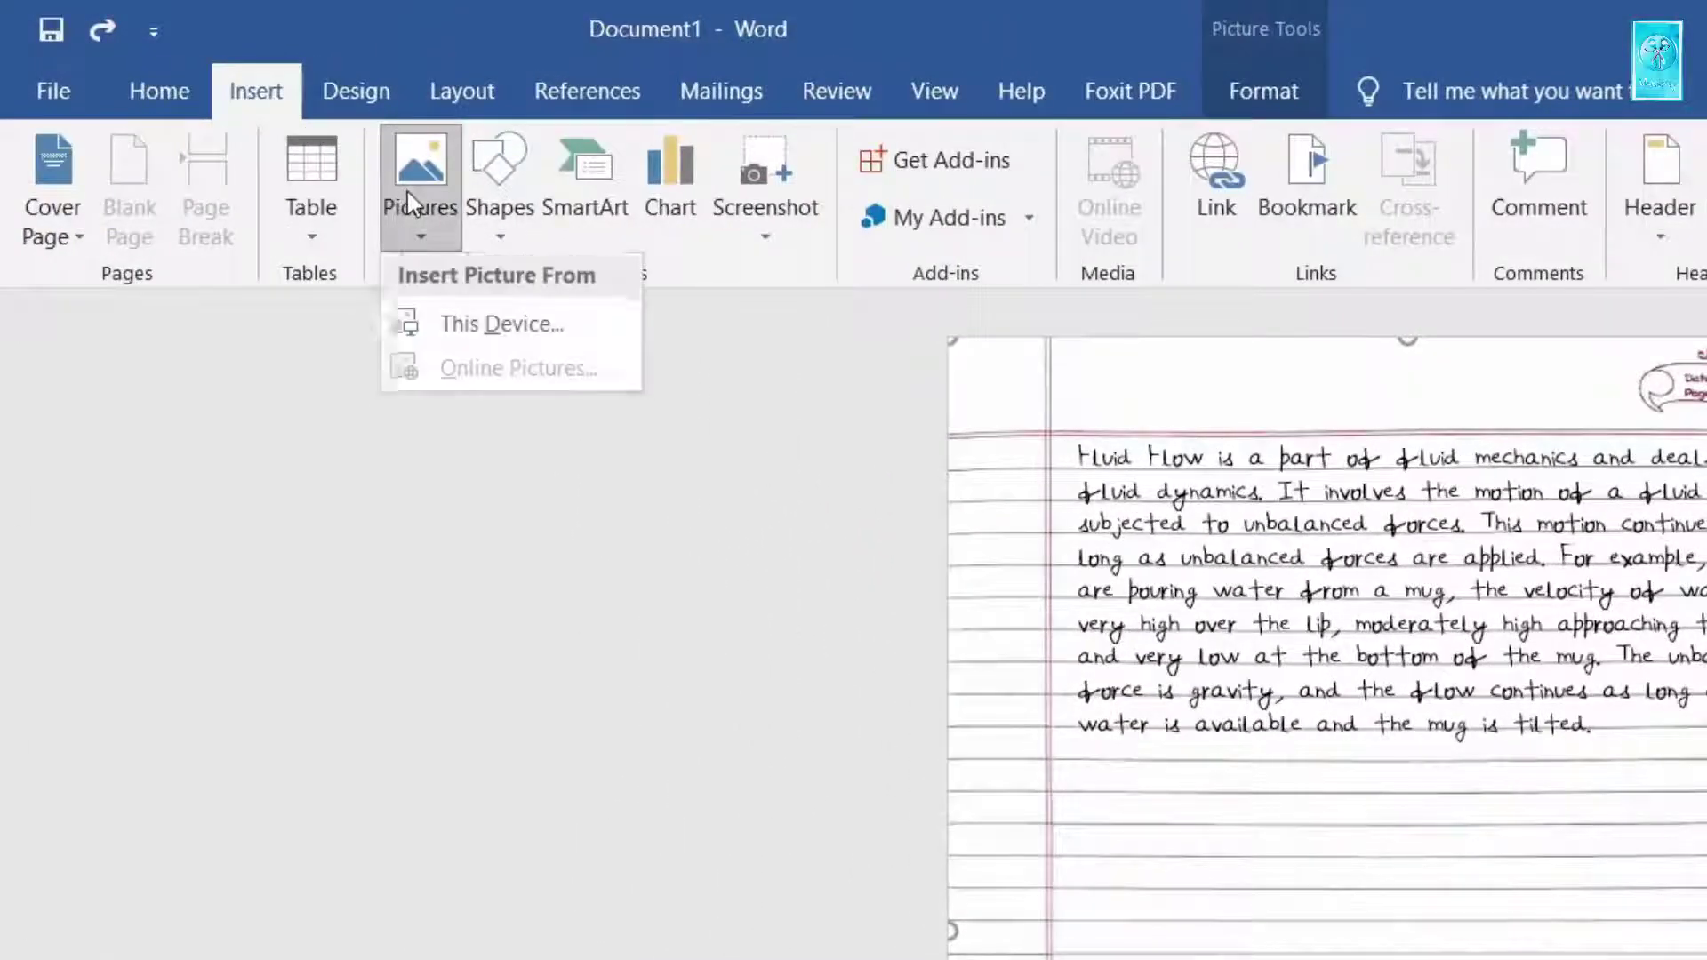
{"action": "left_click", "coordinate": [454, 320]}
{"action": "left_click", "coordinate": [377, 245]}
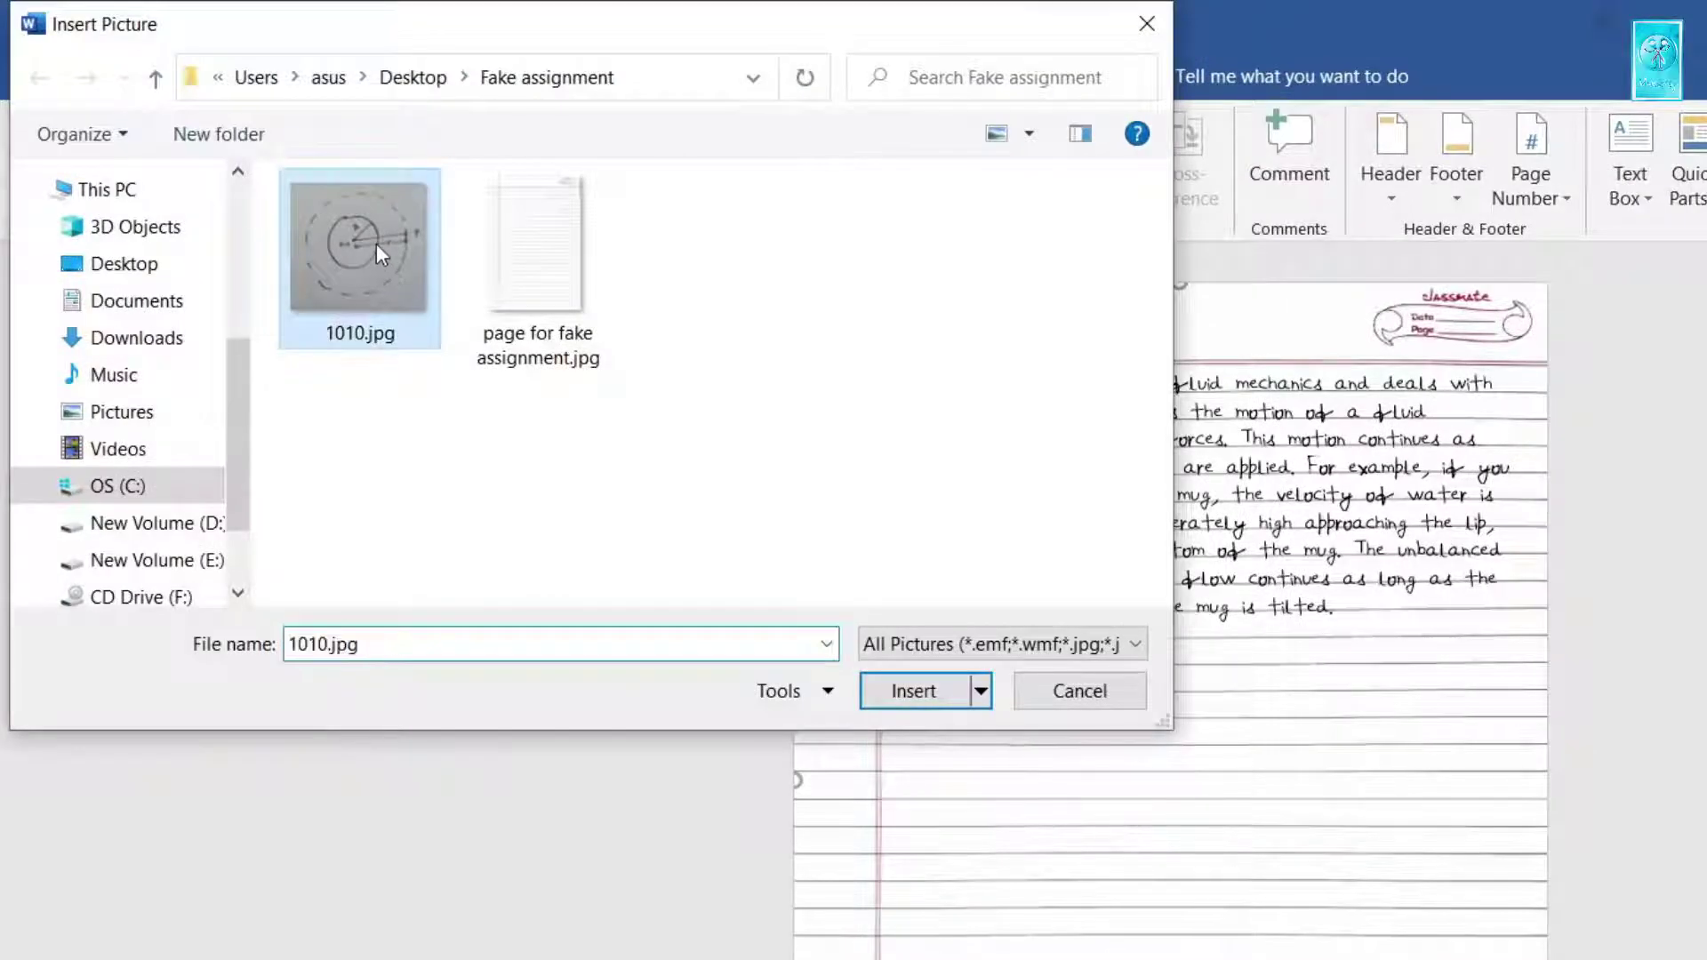
{"action": "left_click", "coordinate": [880, 691]}
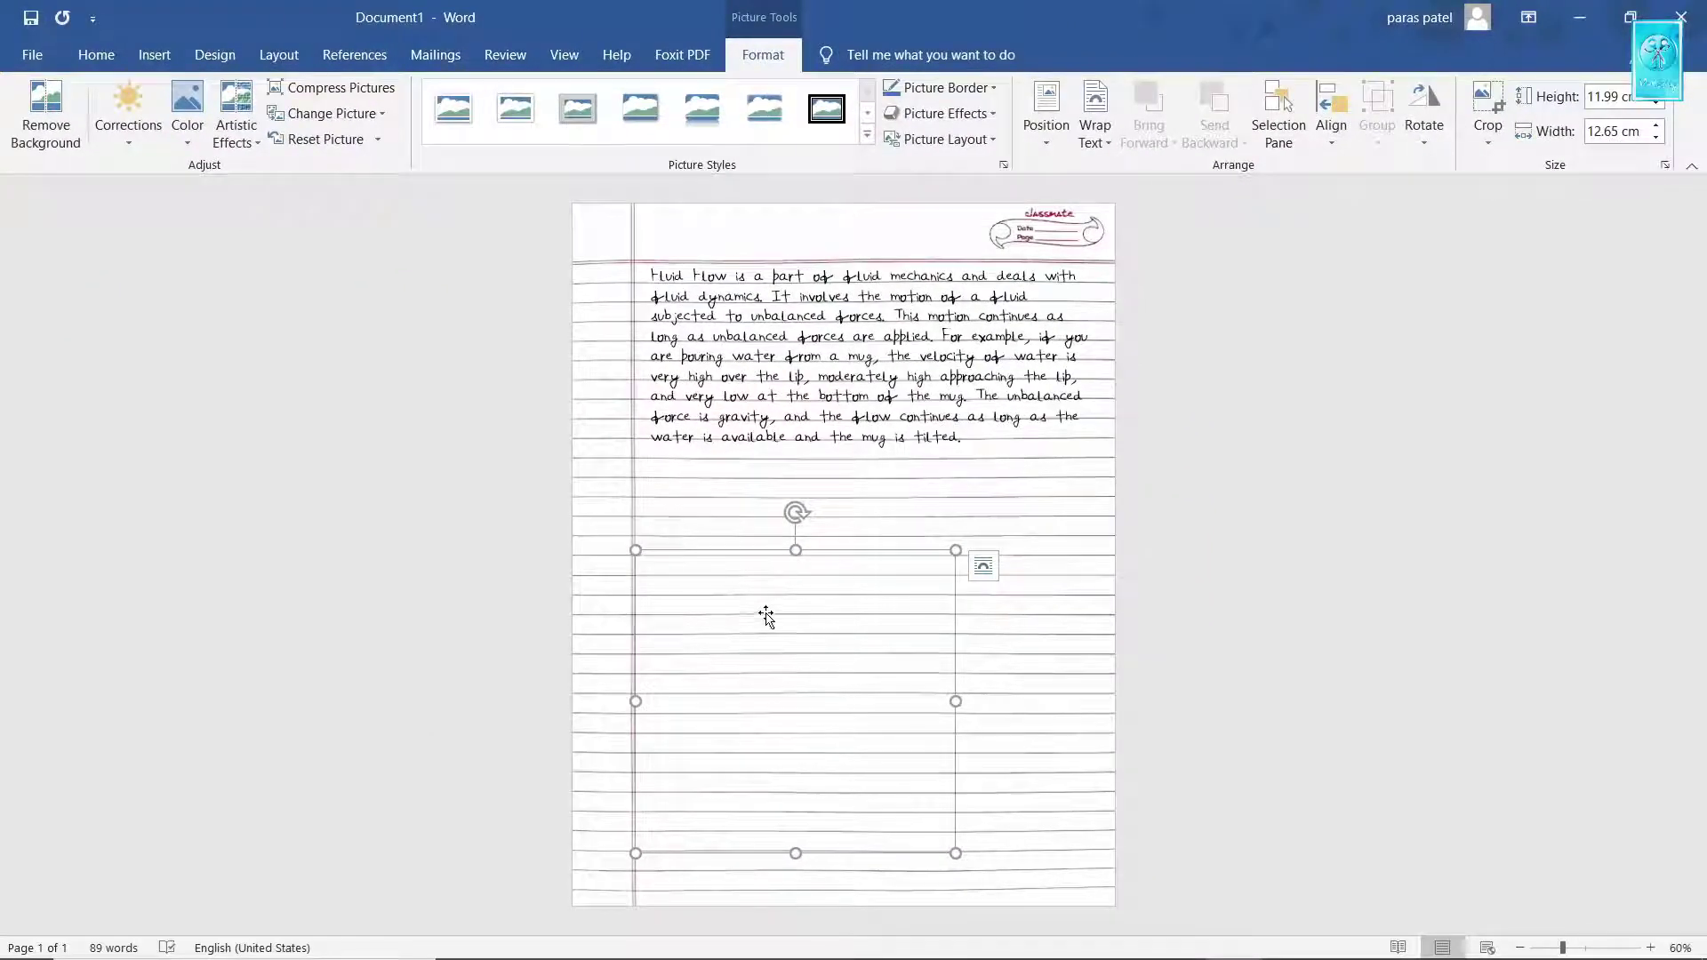
{"action": "key", "text": "ctrl+z"}
Give the diagram Square wrapping that moves with text, then centre and enlarge it below the paragraph
{"action": "left_click", "coordinate": [981, 570]}
{"action": "left_click", "coordinate": [1040, 731]}
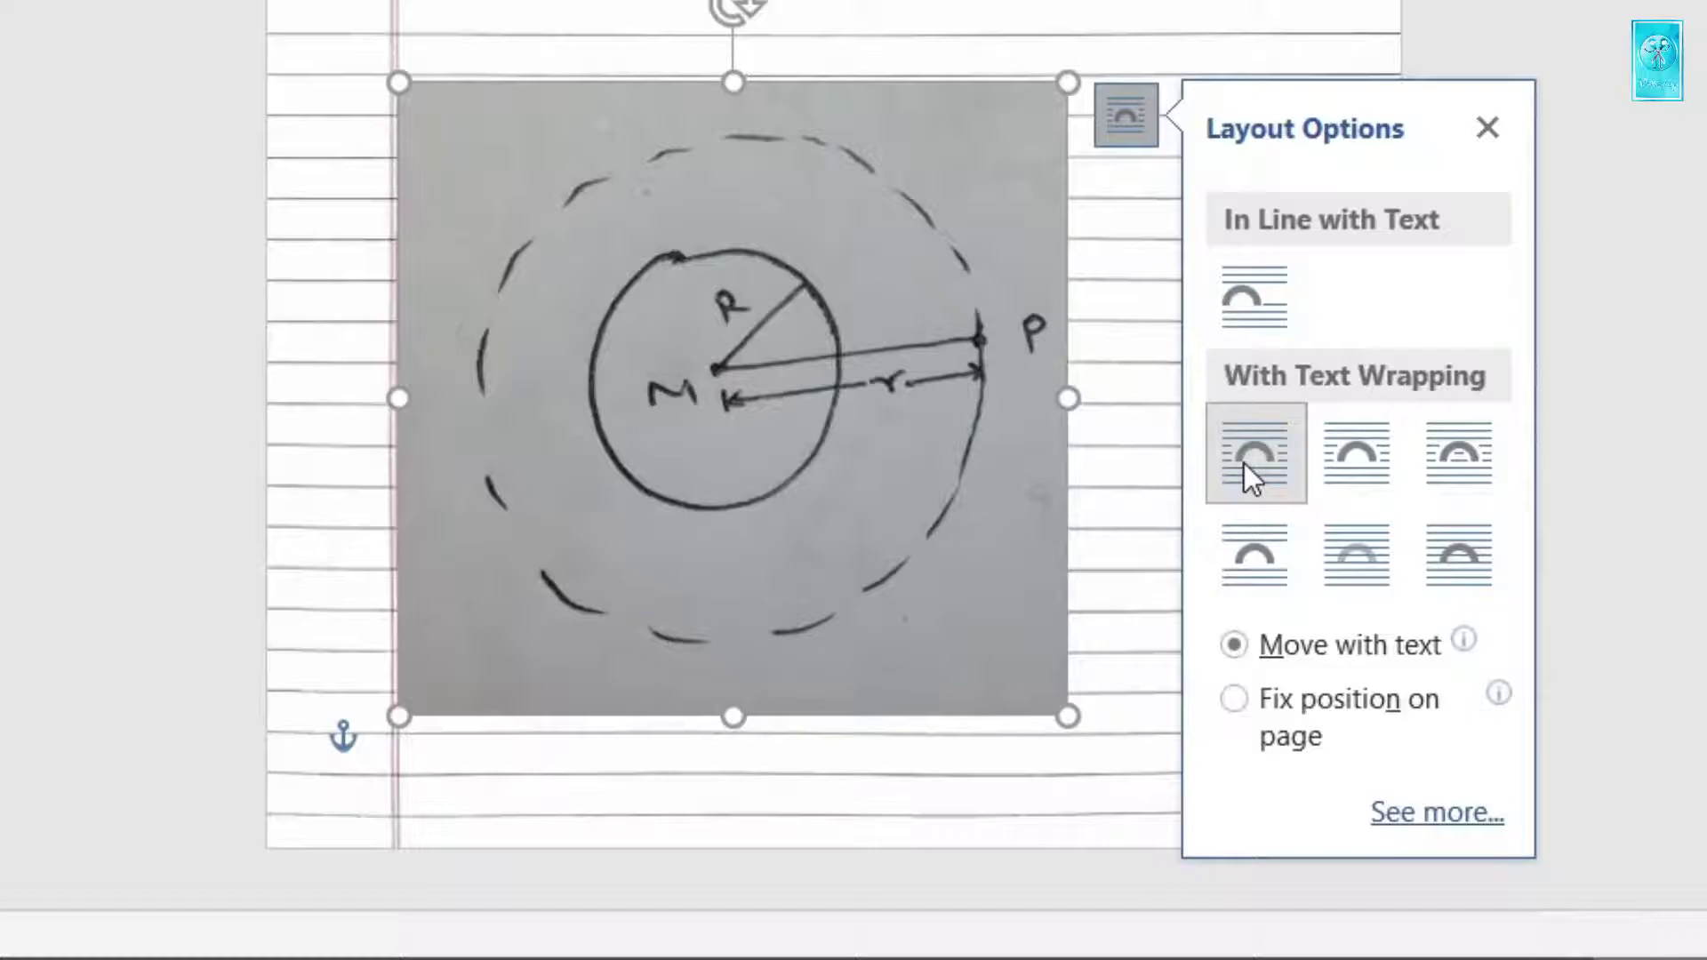
{"action": "left_click", "coordinate": [1250, 697]}
{"action": "left_click", "coordinate": [1245, 665]}
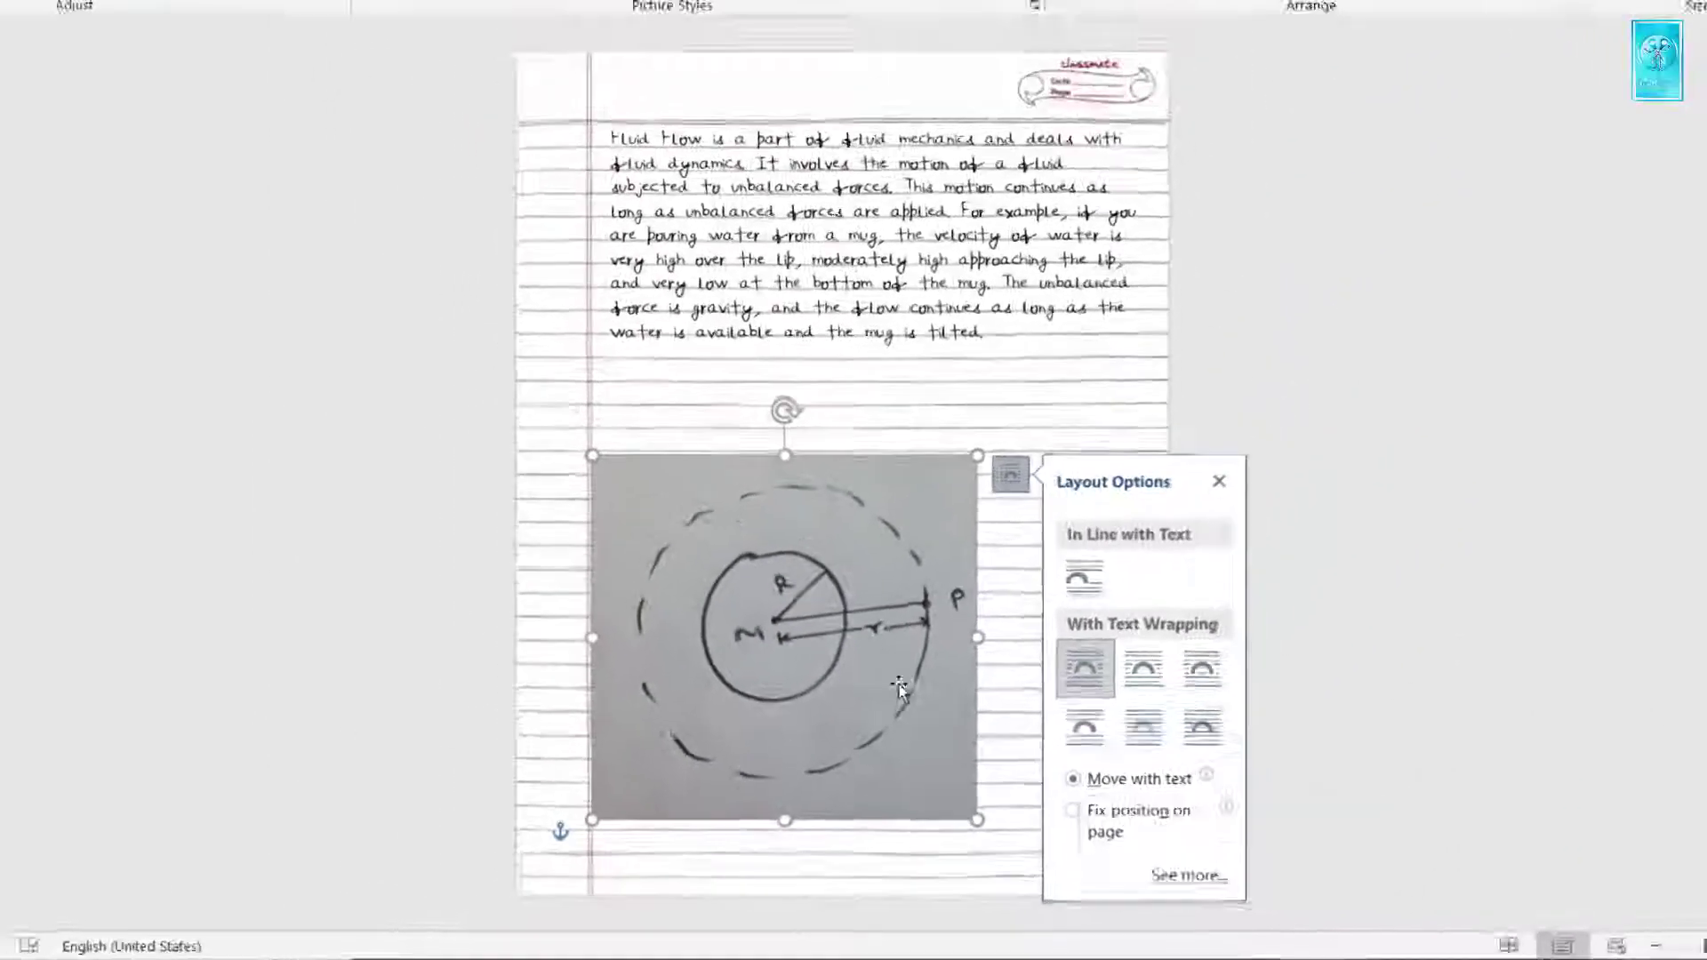
{"action": "left_click_drag", "start_coordinate": [905, 472], "coordinate": [1009, 317]}
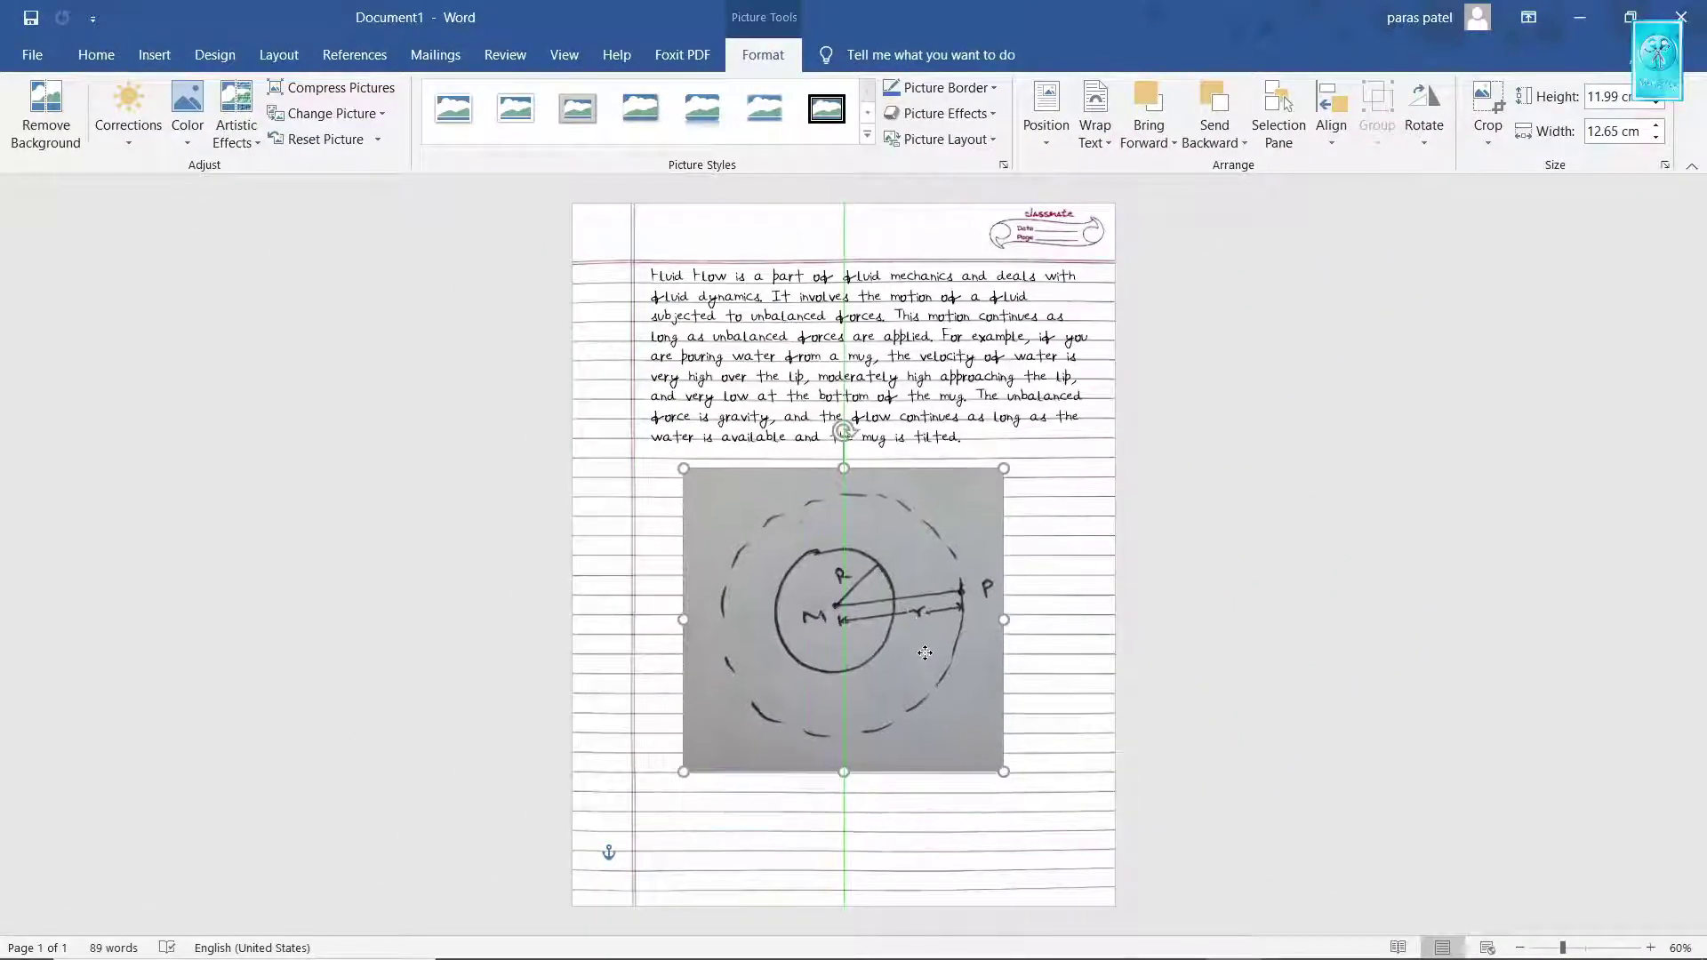
{"action": "left_click_drag", "start_coordinate": [925, 652], "coordinate": [948, 664]}
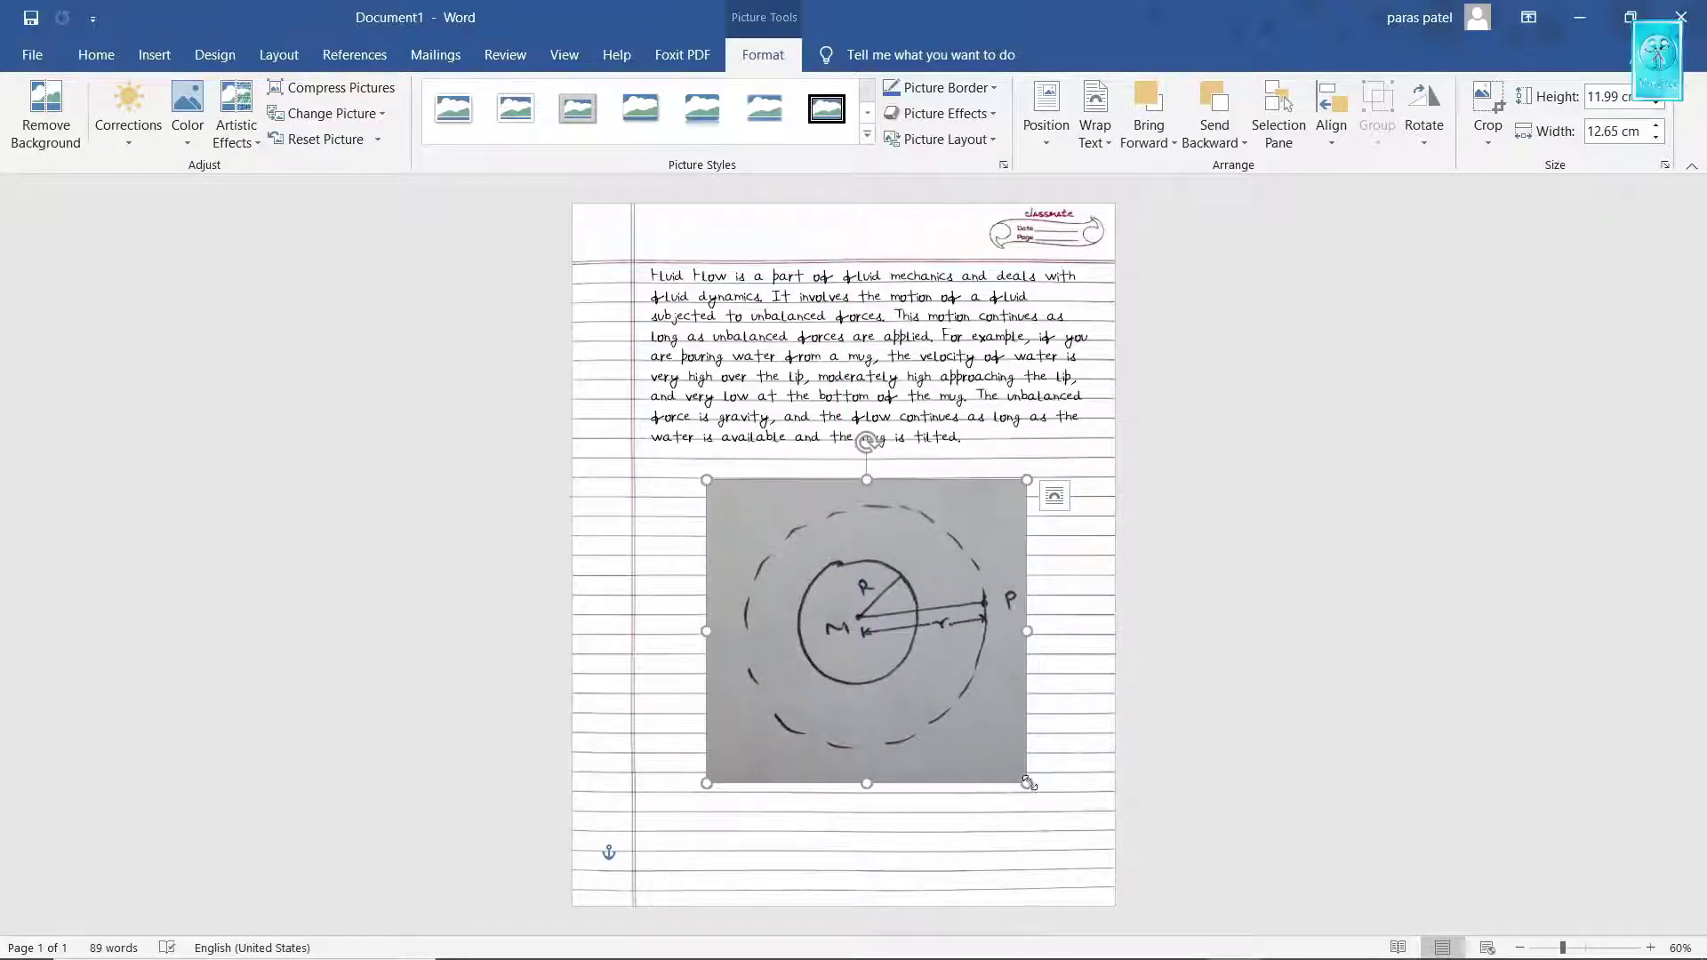
{"action": "left_click_drag", "start_coordinate": [1029, 782], "coordinate": [1029, 613]}
{"action": "scroll", "coordinate": [879, 610], "scroll_direction": "up", "scroll_amount": 6}
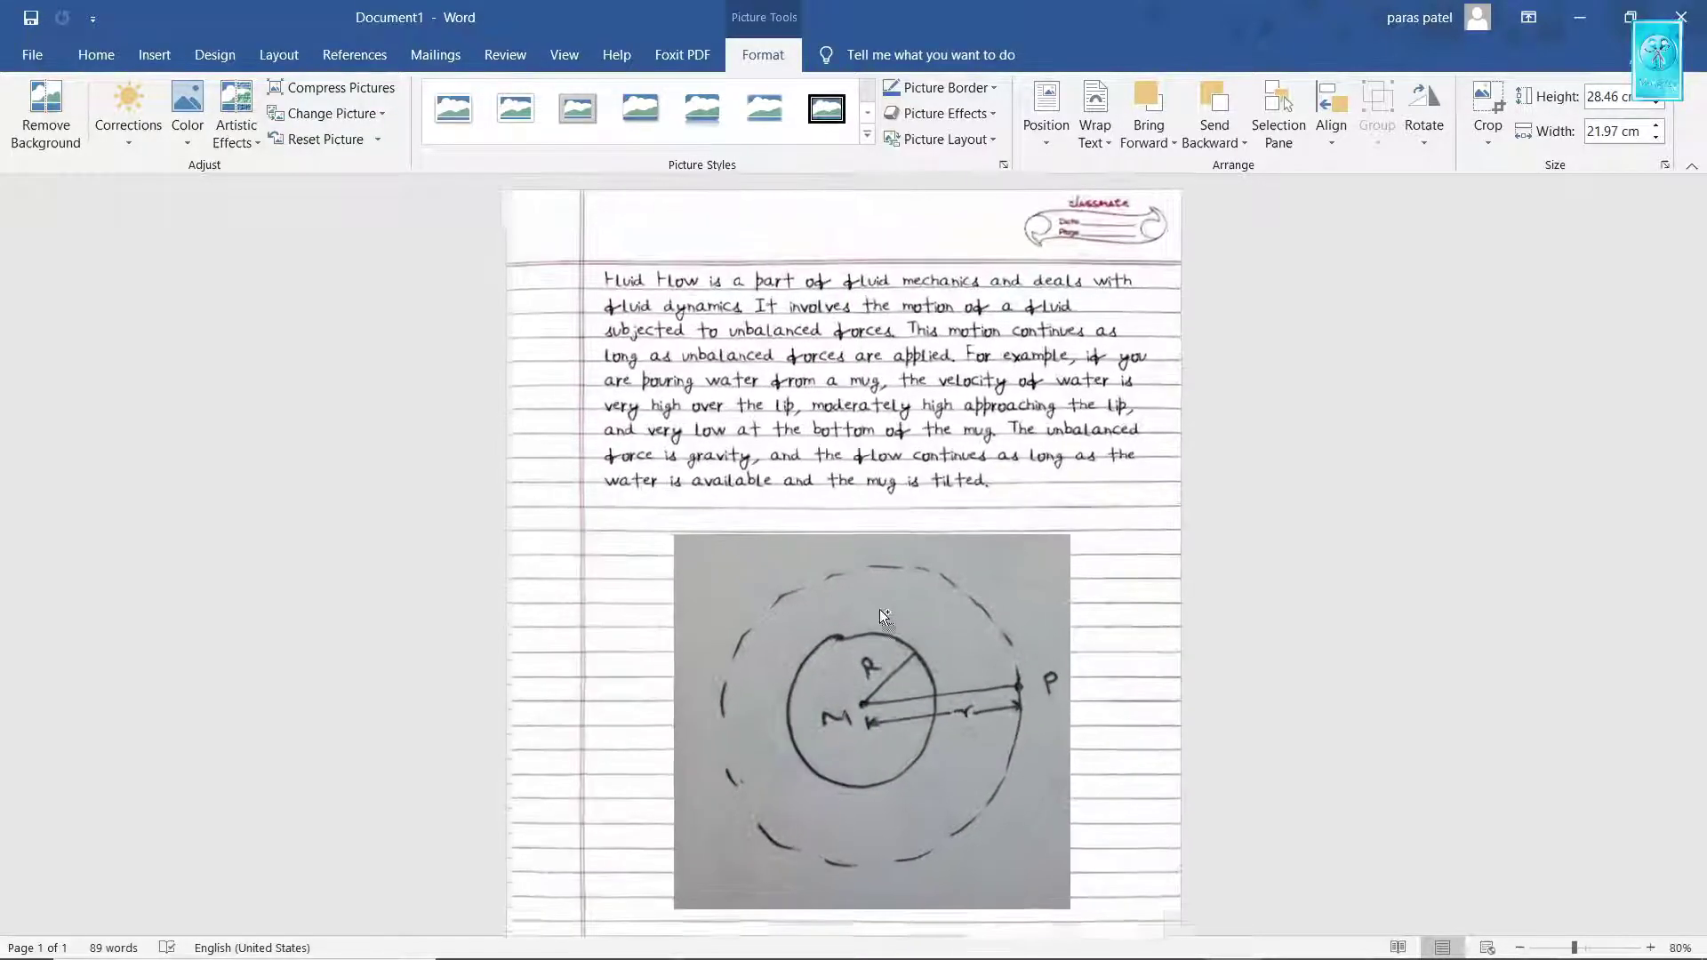
{"action": "scroll", "coordinate": [878, 609], "scroll_direction": "down", "scroll_amount": 2}
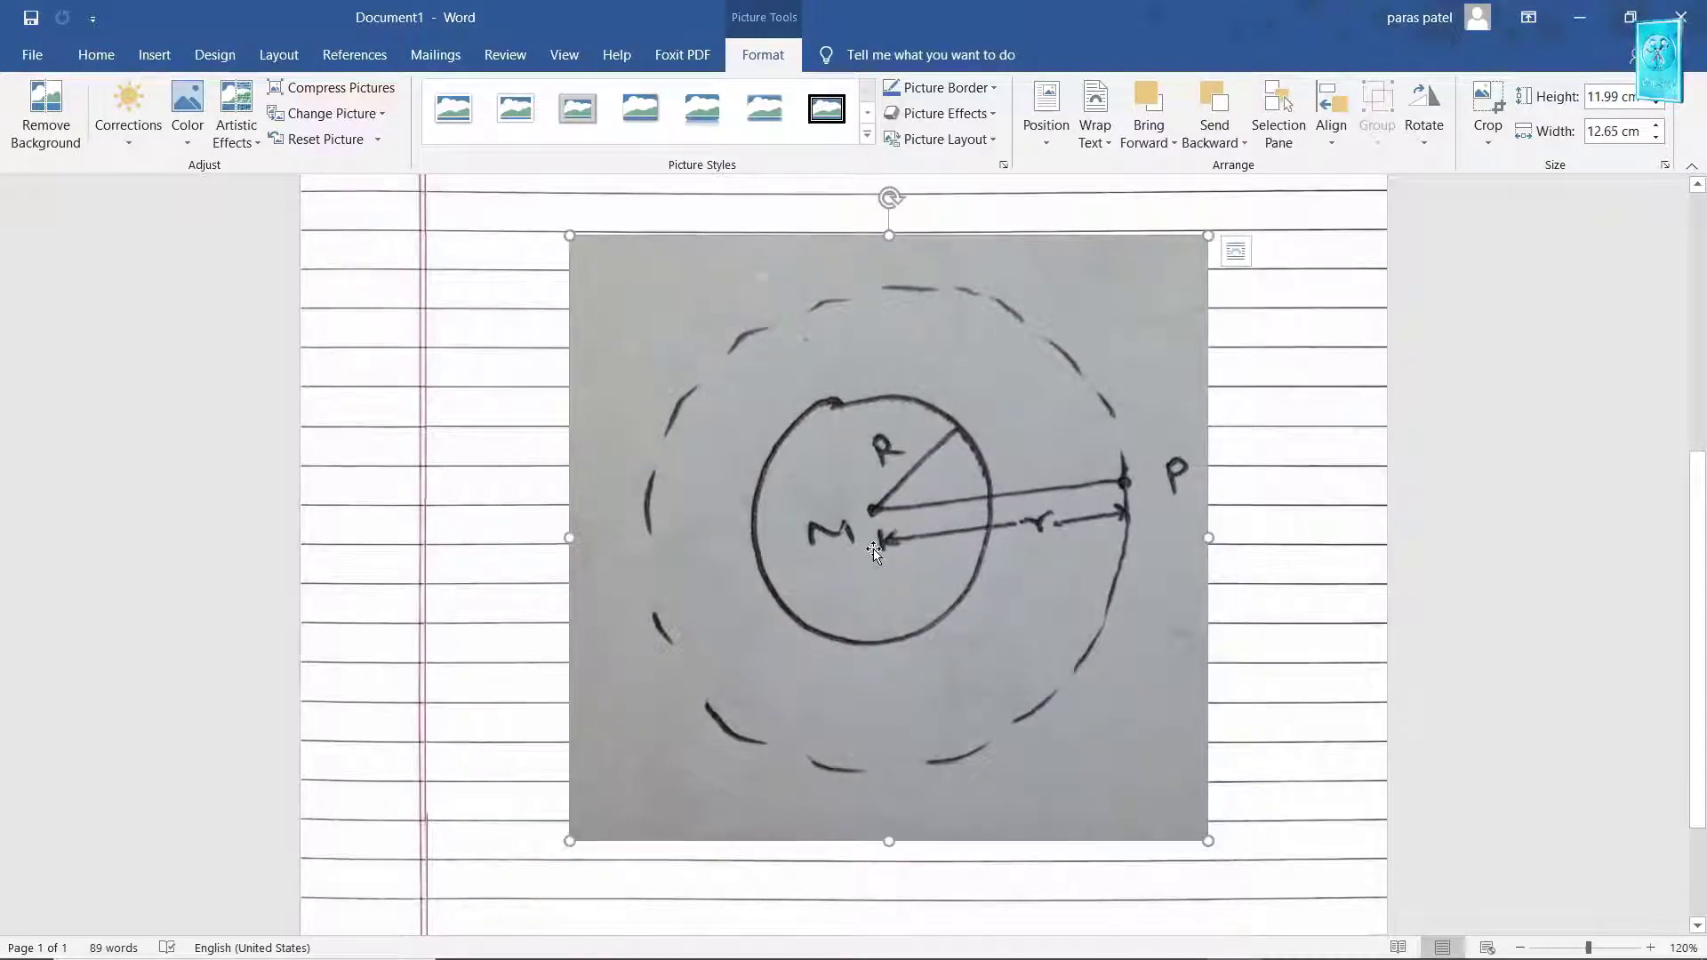
Start Remove Background and mark the paper outside the circle and the grey lobe below for removal
{"action": "left_click", "coordinate": [53, 112]}
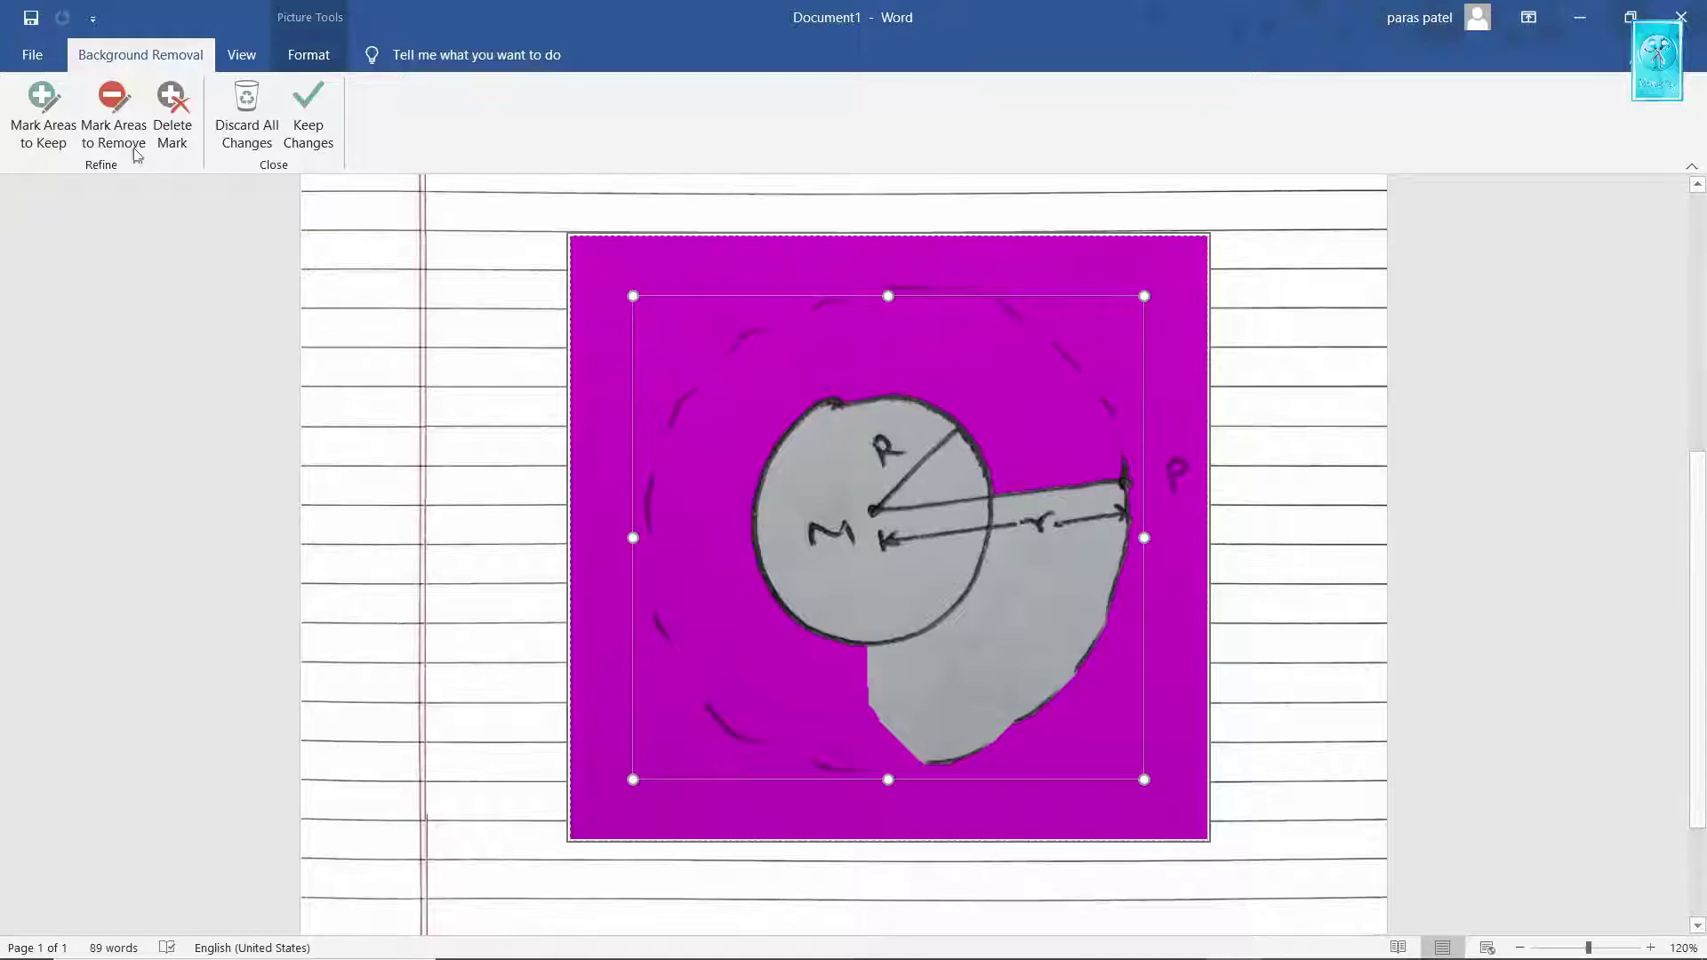
{"action": "left_click", "coordinate": [104, 111]}
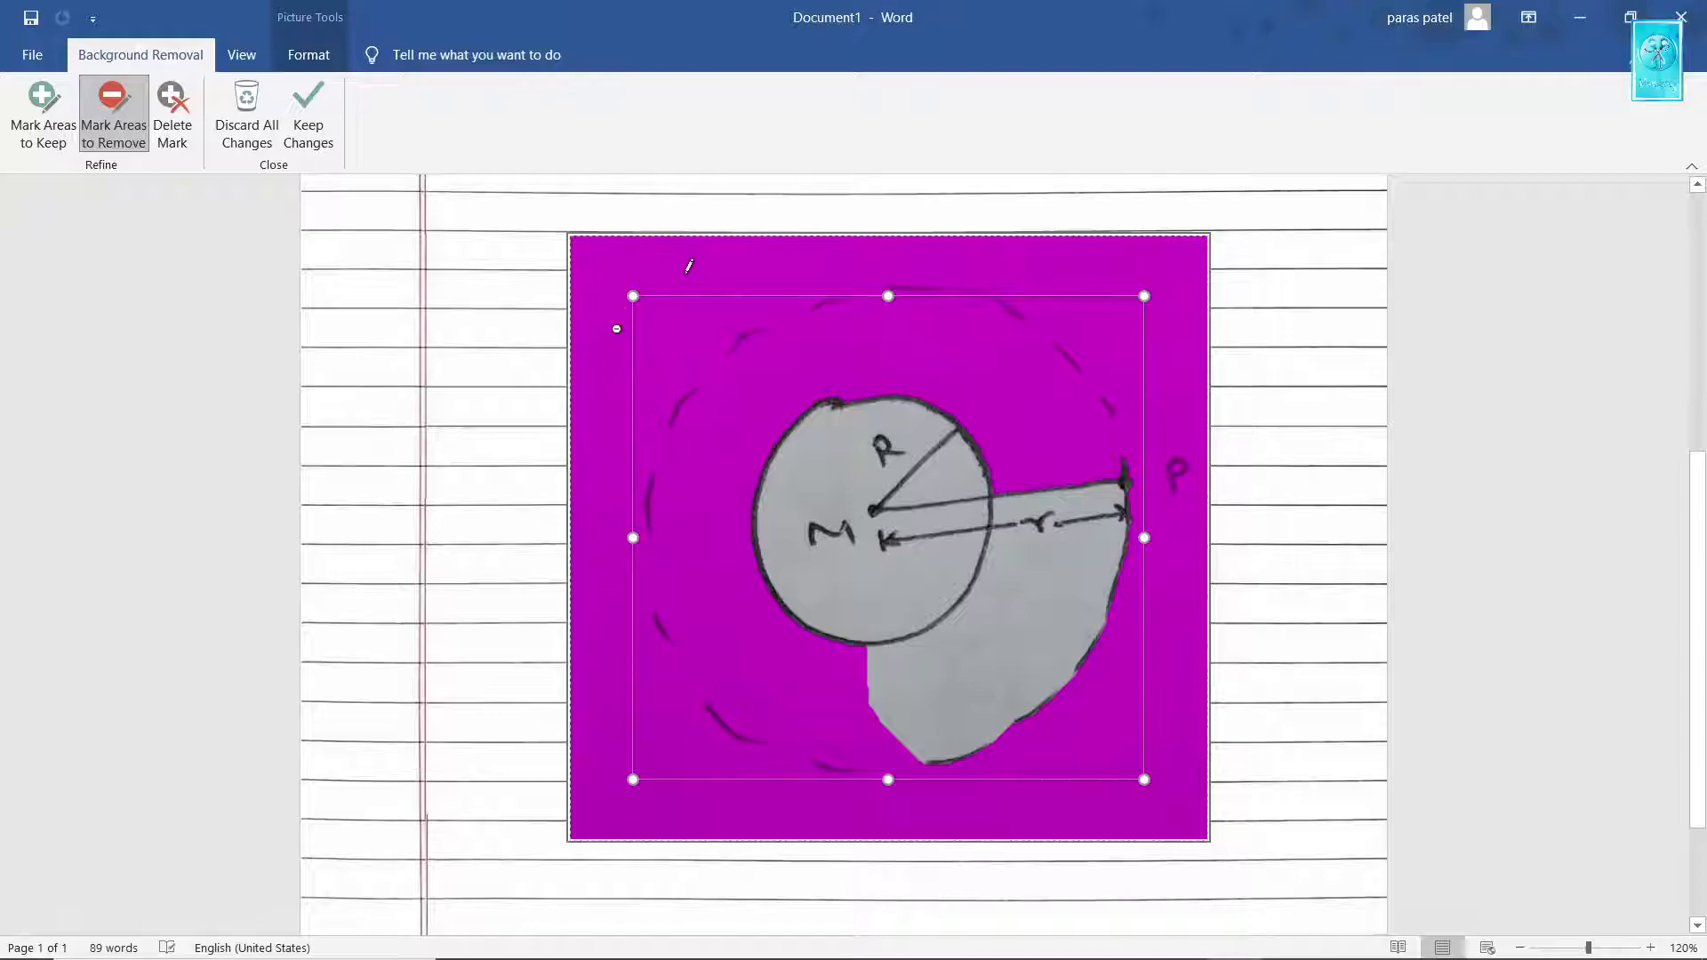
{"action": "left_click", "coordinate": [685, 274]}
{"action": "left_click", "coordinate": [610, 404]}
{"action": "left_click", "coordinate": [869, 594]}
{"action": "left_click", "coordinate": [1029, 601]}
{"action": "left_click", "coordinate": [1155, 642]}
{"action": "left_click", "coordinate": [994, 697]}
{"action": "left_click", "coordinate": [830, 690]}
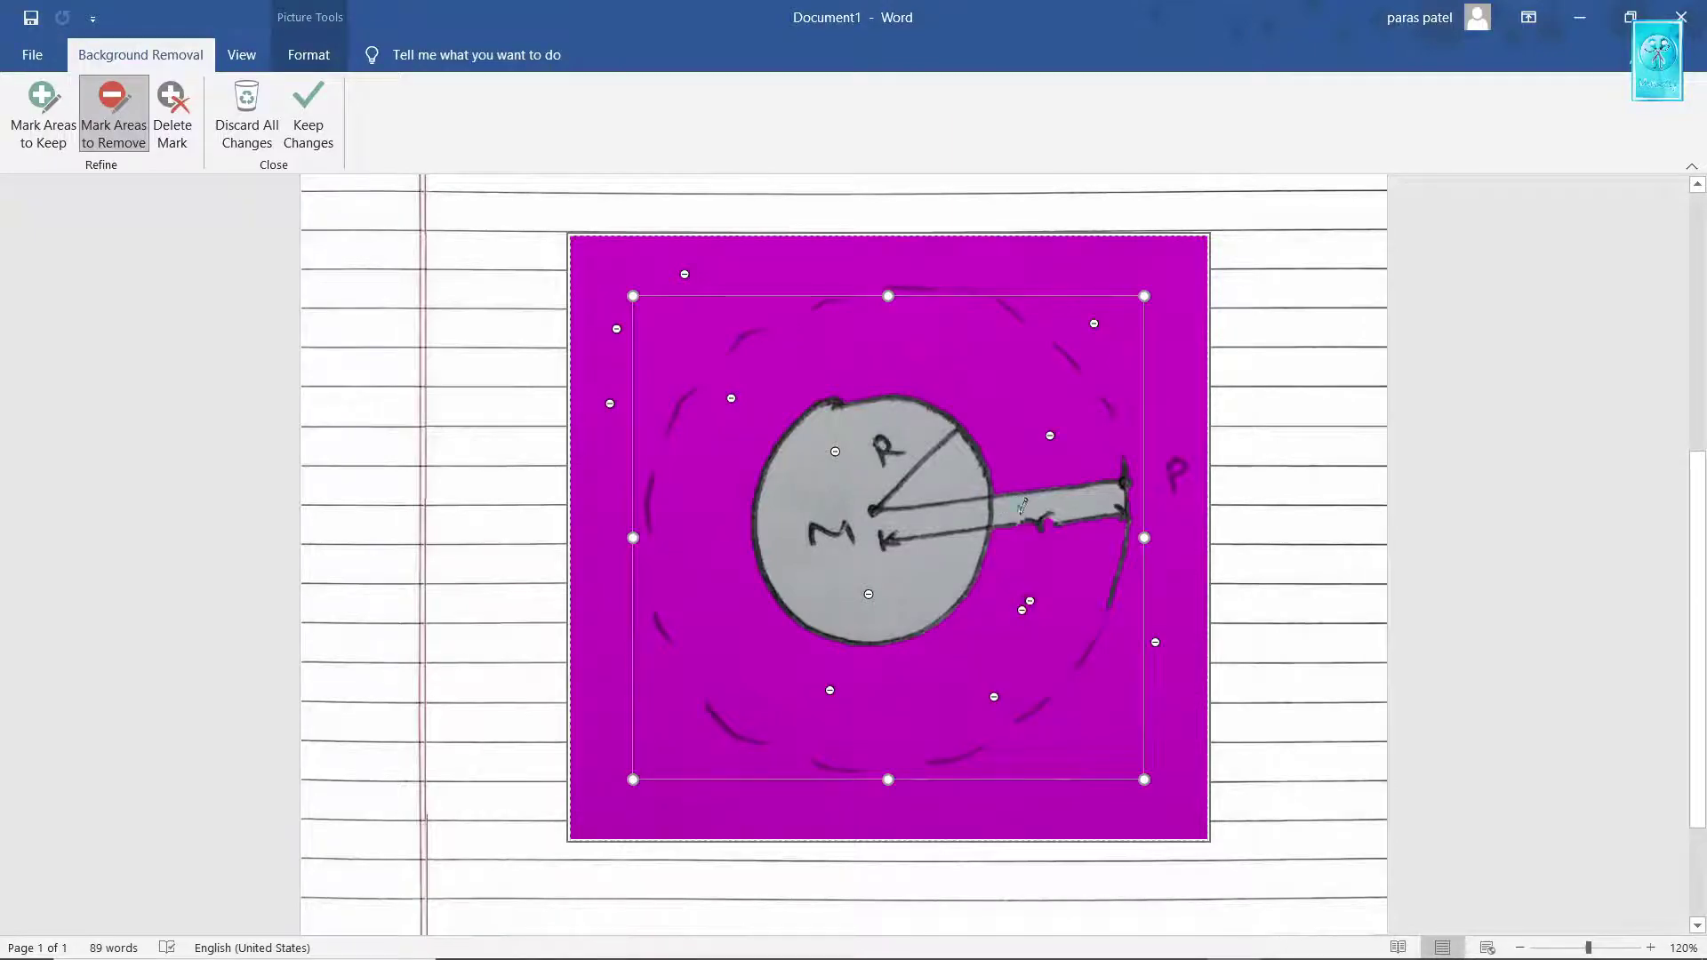
Mark the grey bar and wedge near R and the grey paper inside the circle for removal
{"action": "left_click", "coordinate": [1018, 514]}
{"action": "left_click", "coordinate": [1045, 504]}
{"action": "left_click", "coordinate": [946, 472]}
{"action": "left_click", "coordinate": [841, 468]}
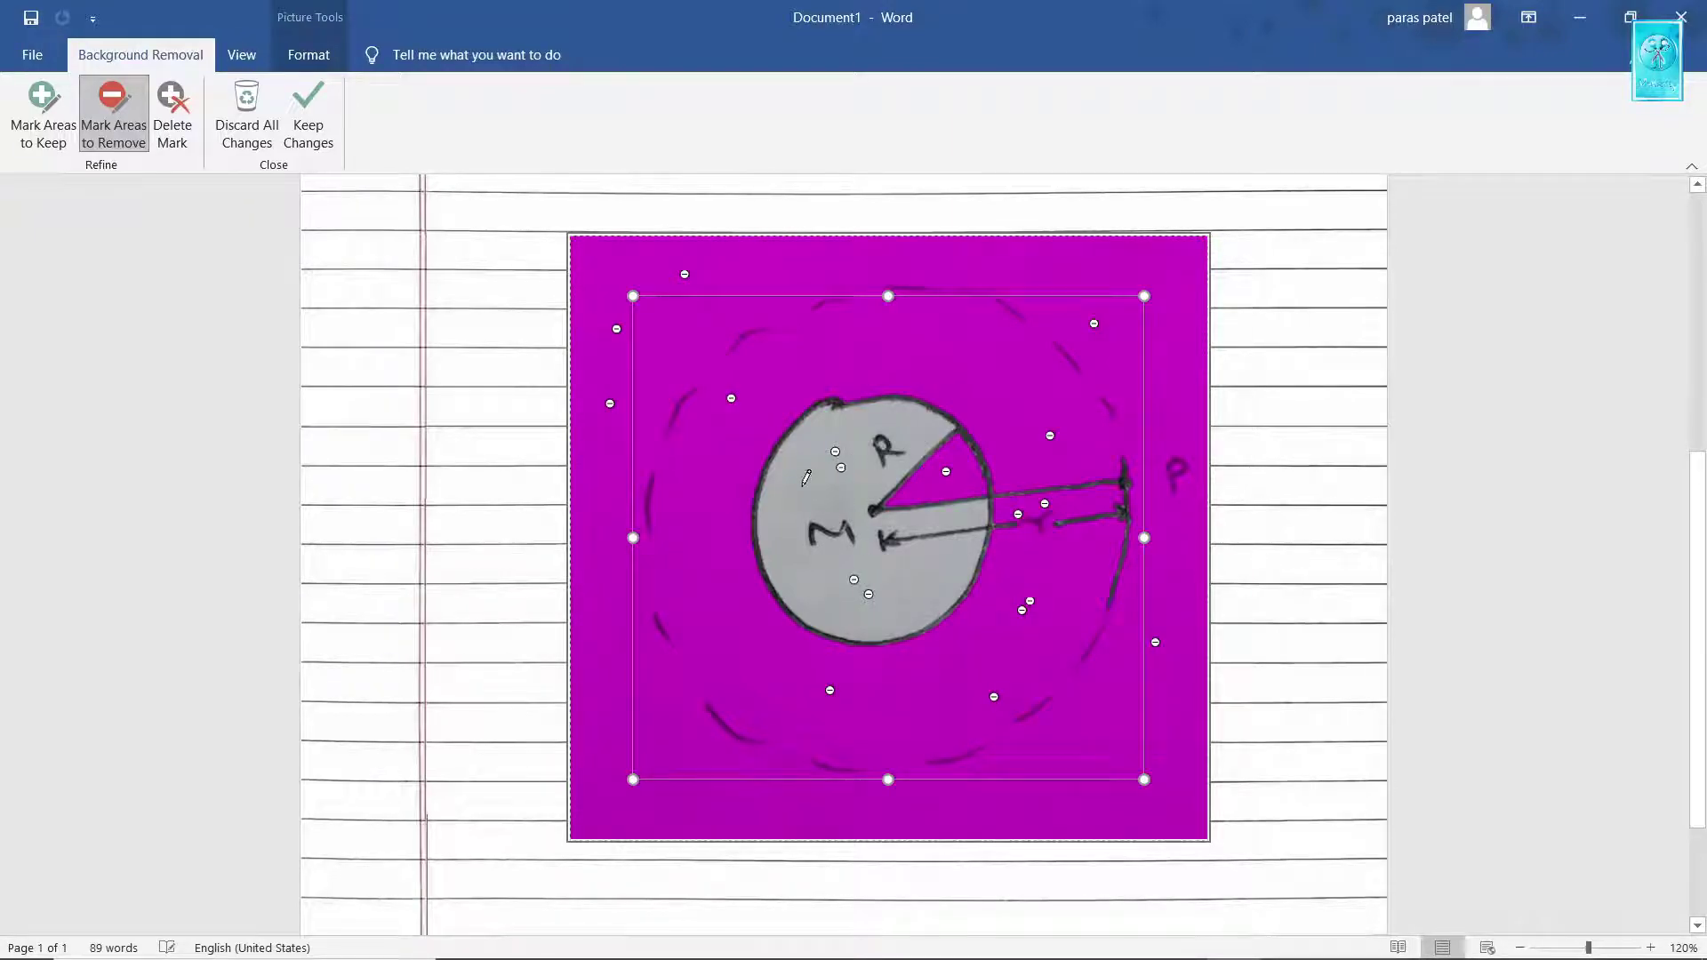
{"action": "left_click", "coordinate": [797, 487]}
{"action": "left_click", "coordinate": [781, 546]}
{"action": "left_click", "coordinate": [791, 553]}
{"action": "left_click", "coordinate": [821, 572]}
{"action": "left_click", "coordinate": [921, 526]}
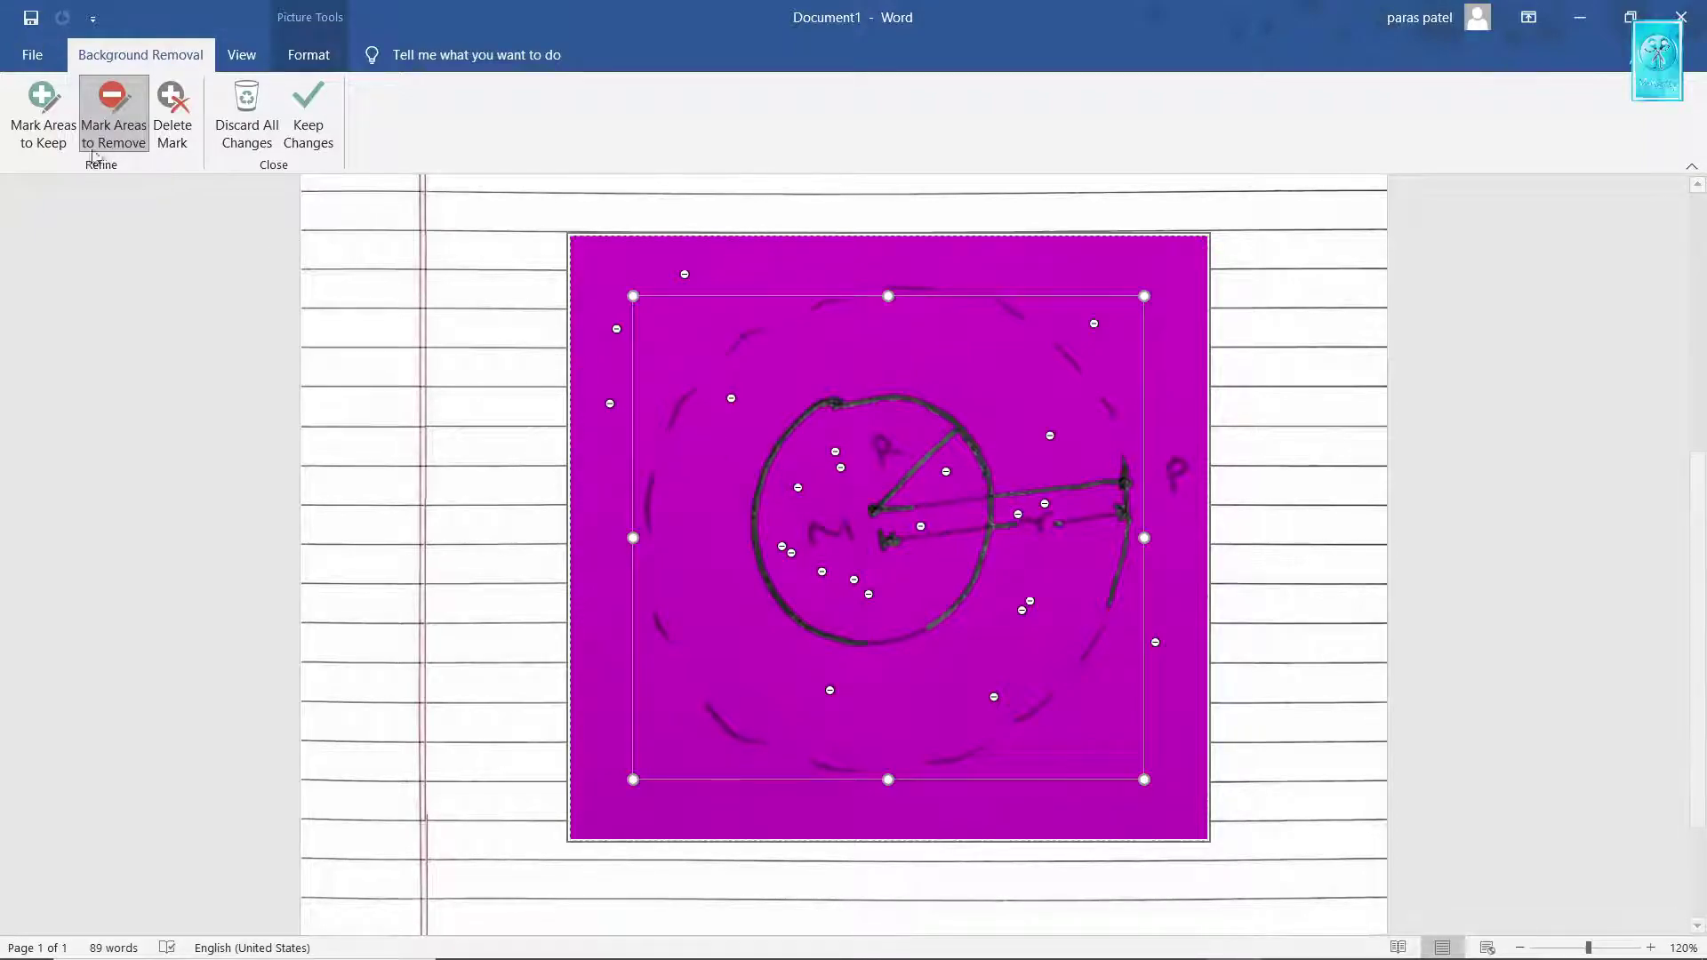
{"action": "left_click", "coordinate": [43, 114]}
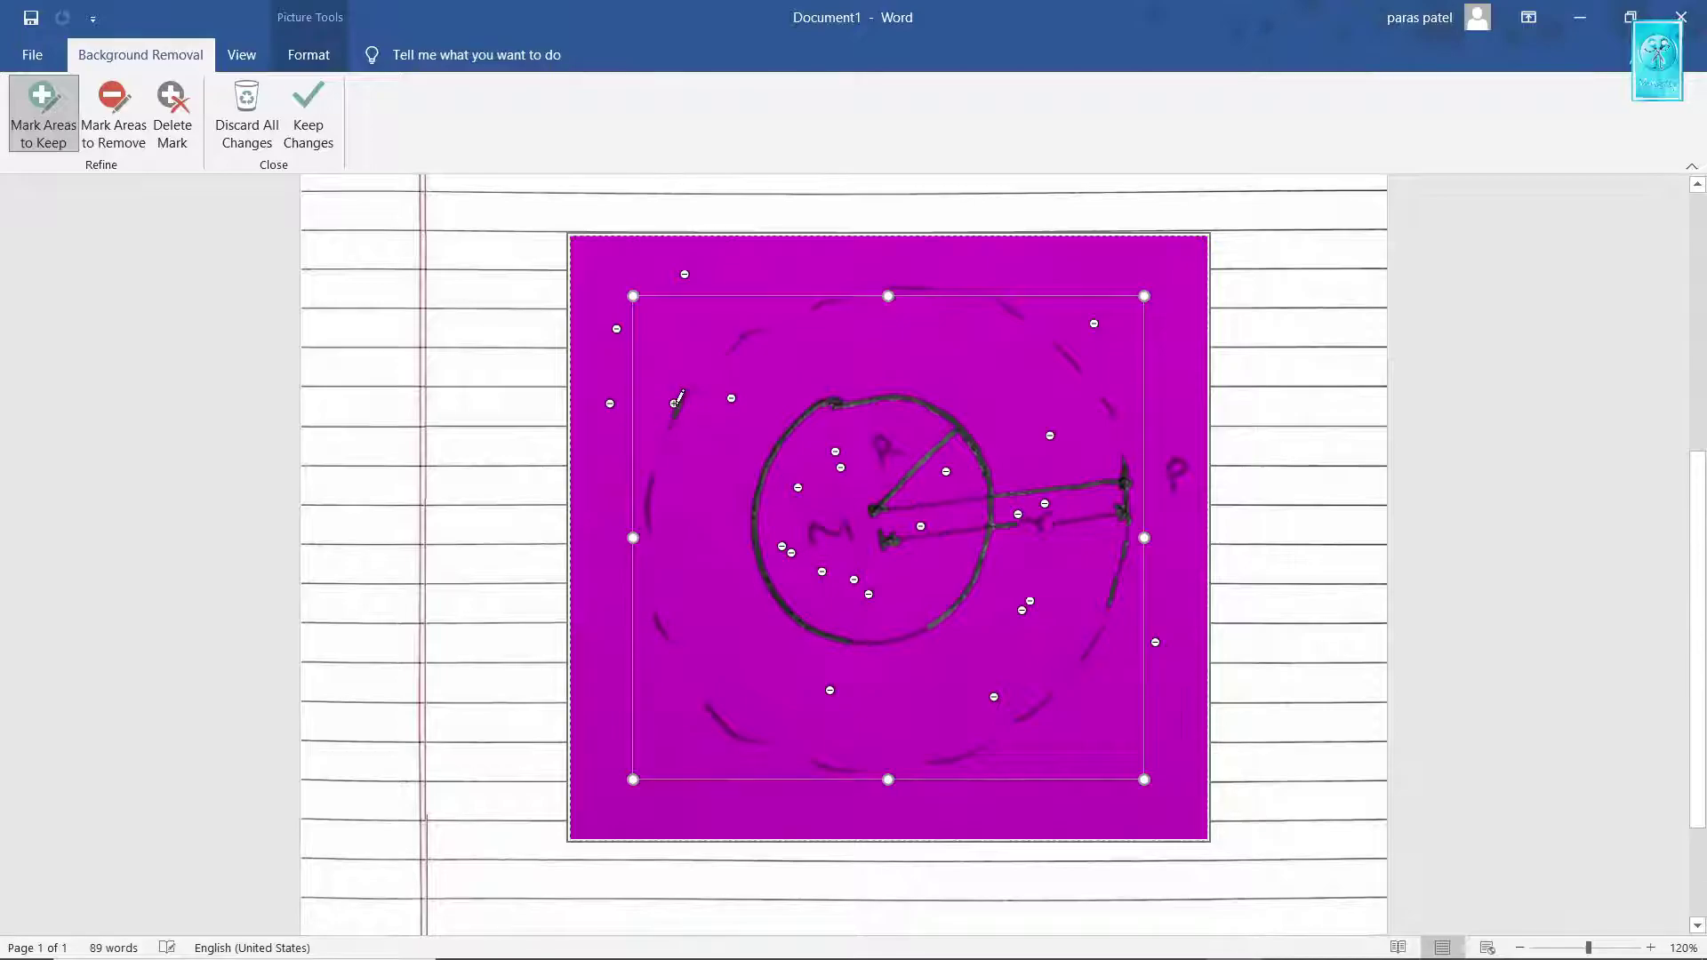
Mark the dashed arc strokes at the top and right of the circle to keep
{"action": "scroll", "coordinate": [699, 388], "scroll_direction": "up", "scroll_amount": 9, "text": "ctrl"}
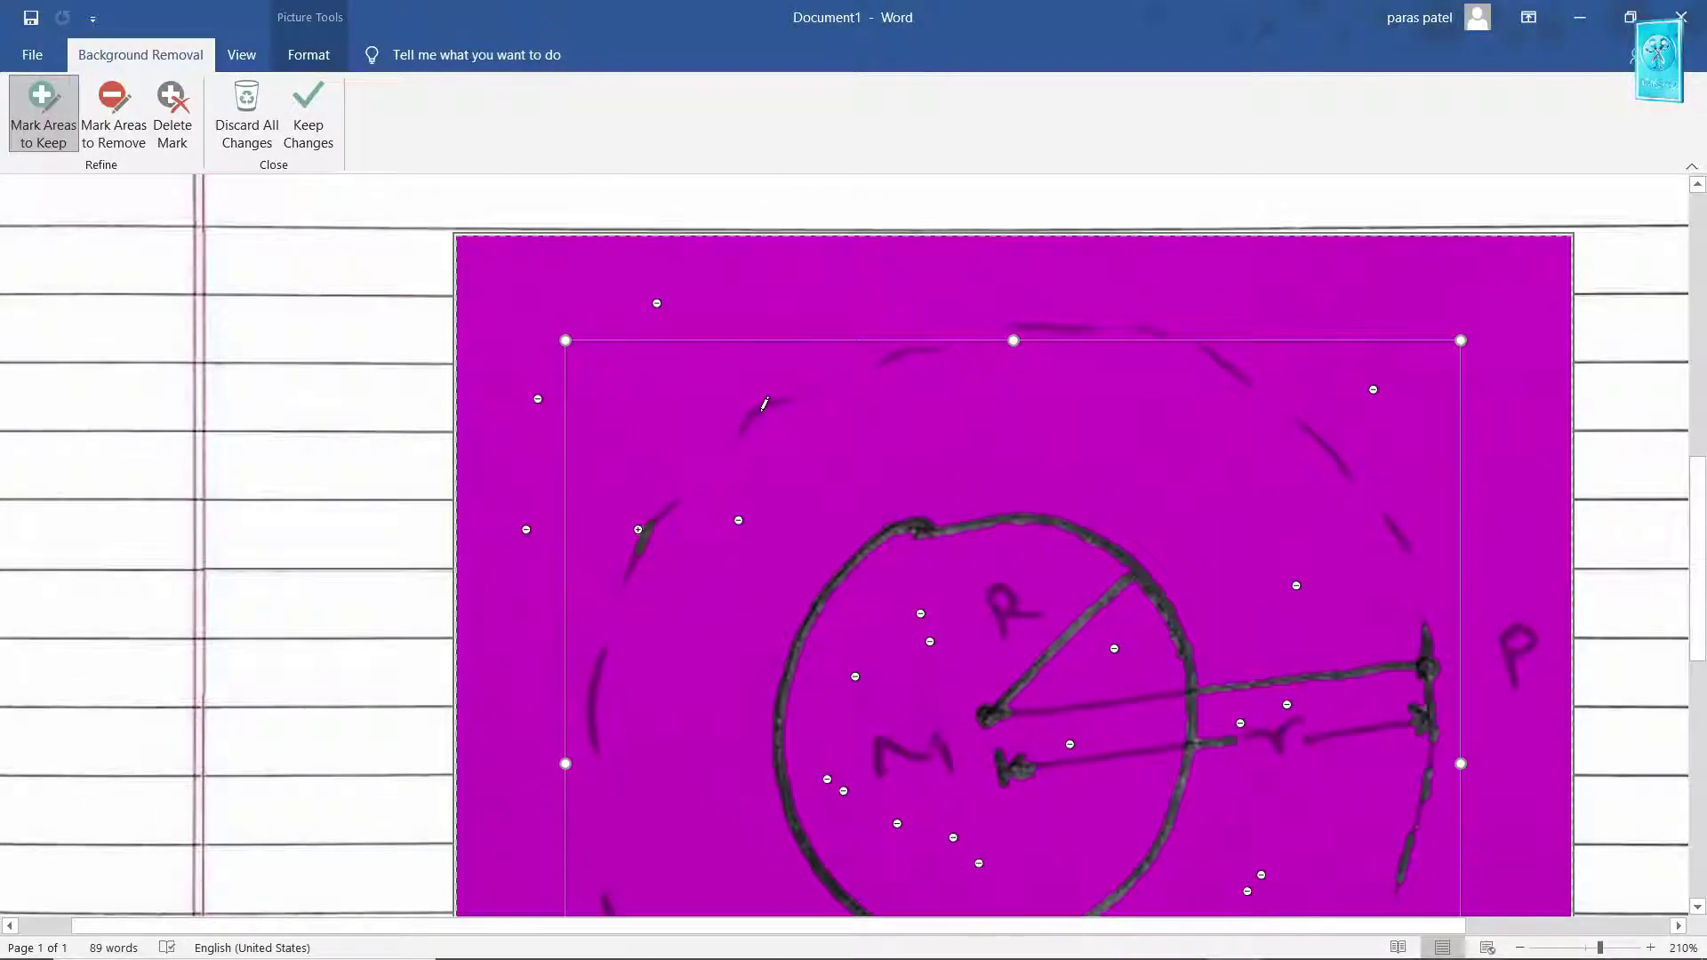
{"action": "left_click_drag", "start_coordinate": [755, 413], "coordinate": [794, 398]}
{"action": "left_click_drag", "start_coordinate": [894, 354], "coordinate": [925, 351]}
{"action": "left_click_drag", "start_coordinate": [1049, 328], "coordinate": [1081, 324]}
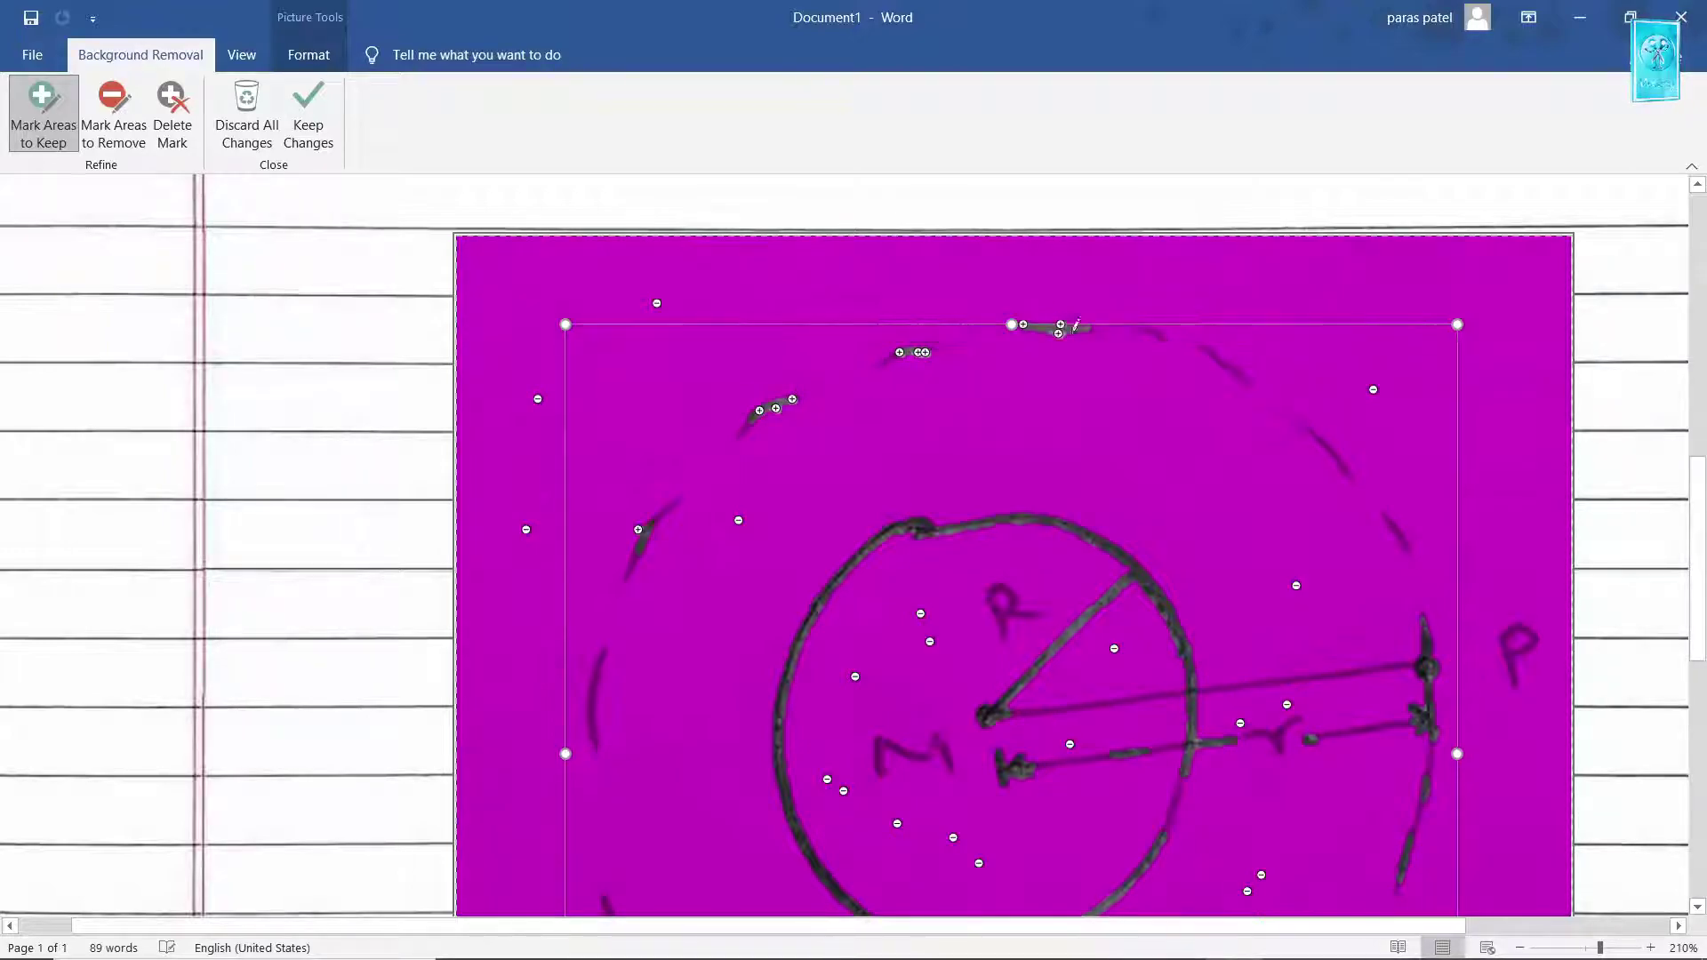
{"action": "left_click_drag", "start_coordinate": [1214, 360], "coordinate": [1249, 379]}
{"action": "scroll", "coordinate": [1132, 579], "scroll_direction": "down", "scroll_amount": 8}
{"action": "scroll", "coordinate": [1132, 579], "scroll_direction": "up", "scroll_amount": 3}
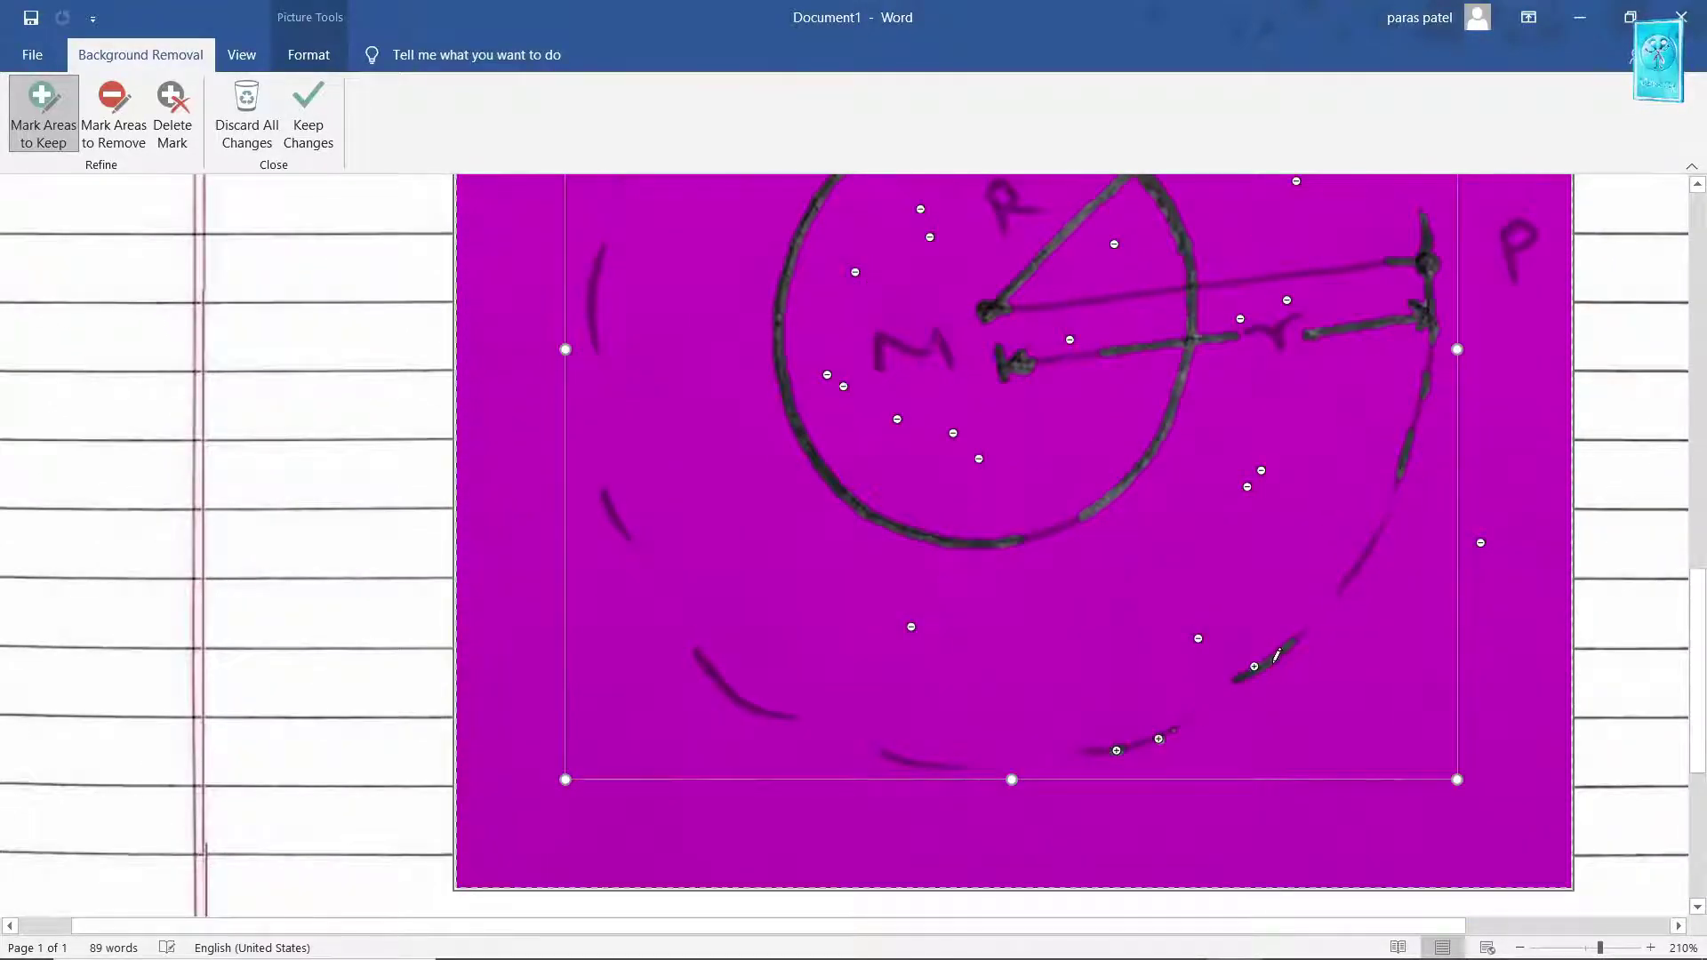
{"action": "left_click_drag", "start_coordinate": [1356, 569], "coordinate": [1379, 536]}
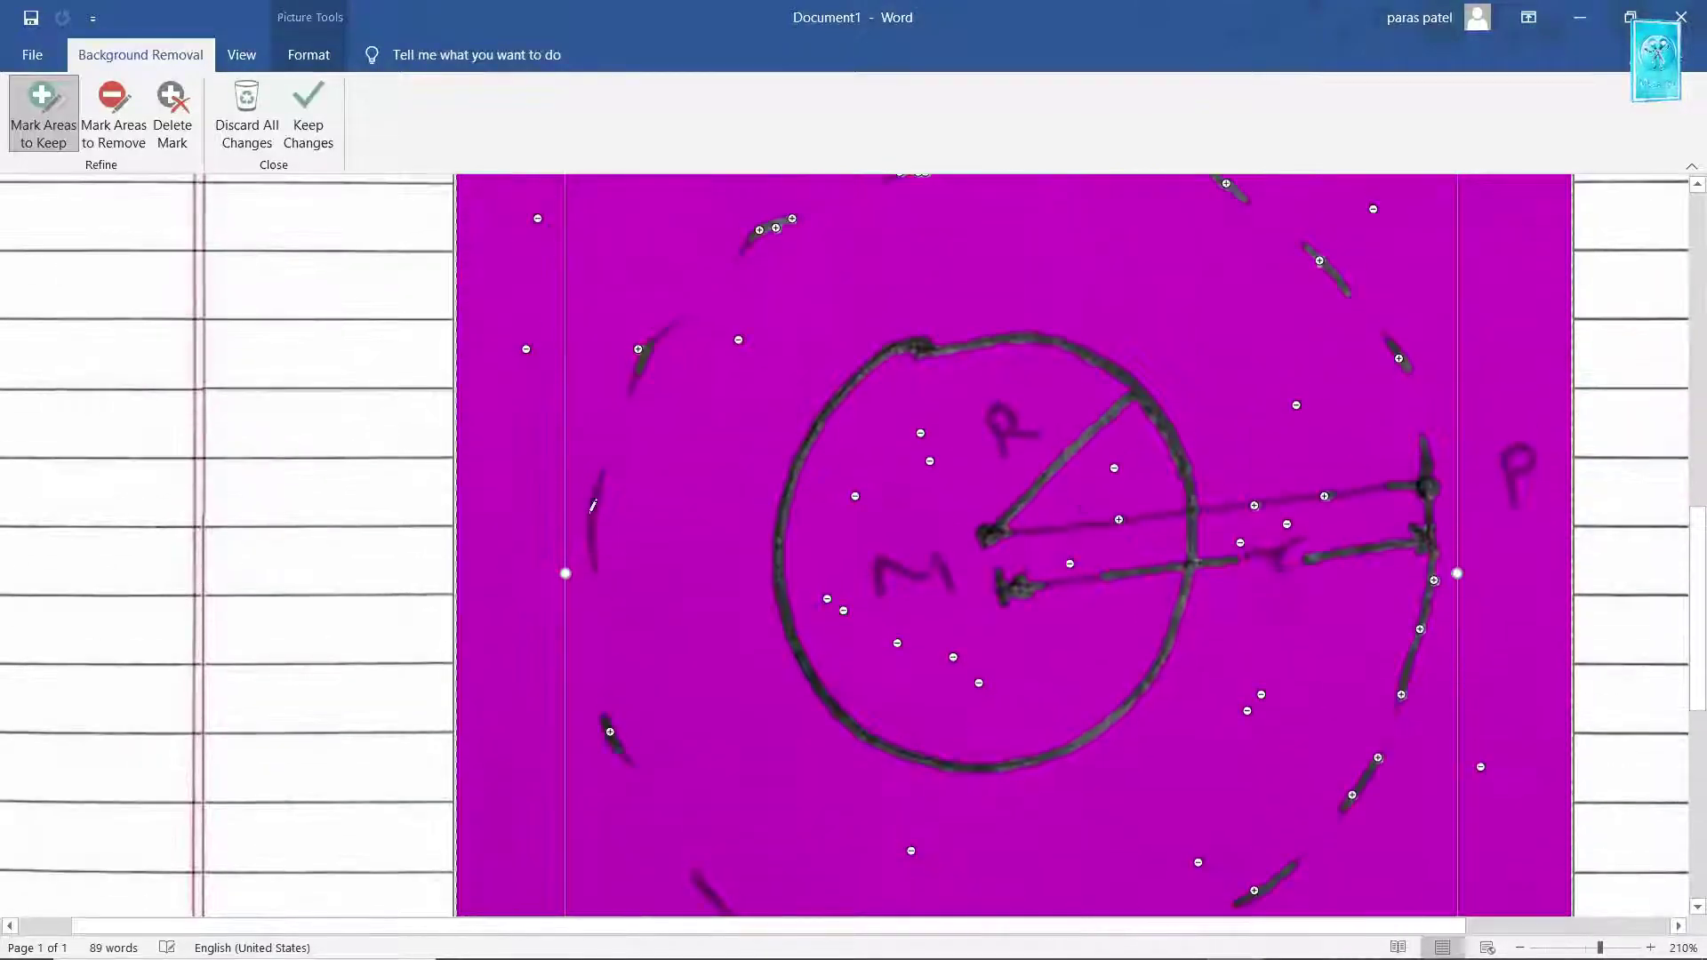
{"action": "scroll", "coordinate": [984, 485], "scroll_direction": "down", "scroll_amount": 3}
{"action": "scroll", "coordinate": [985, 484], "scroll_direction": "up", "scroll_amount": 3}
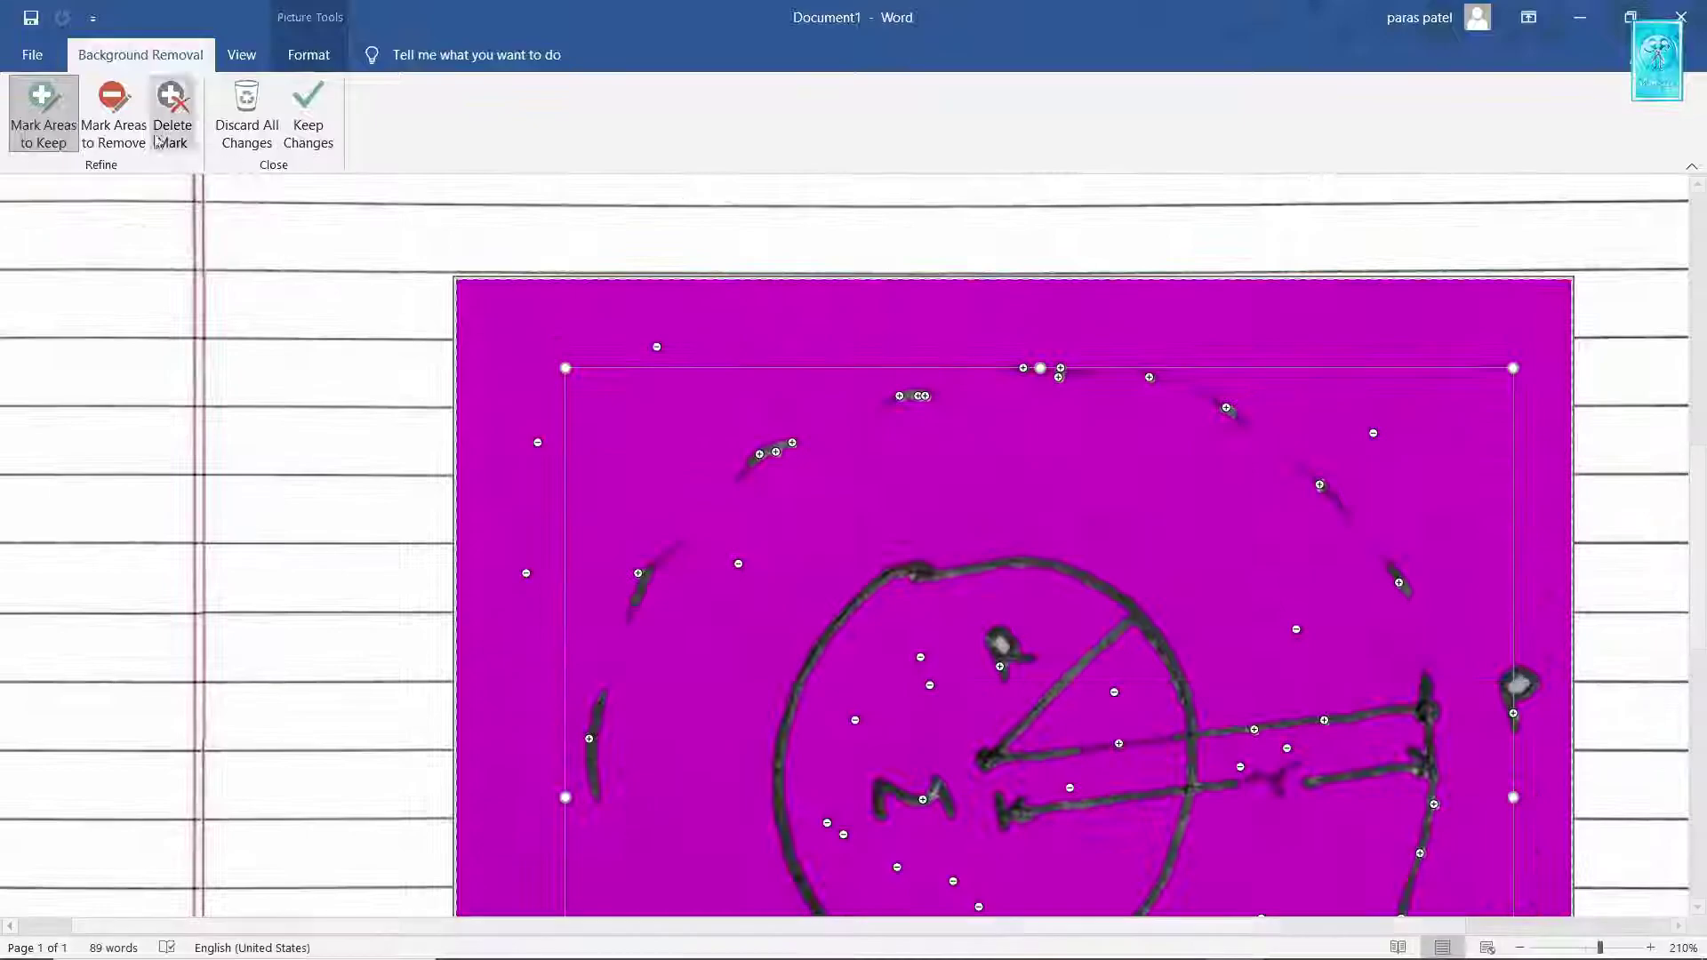
Apply the background removal to the diagram with Keep Changes
{"action": "left_click", "coordinate": [113, 114]}
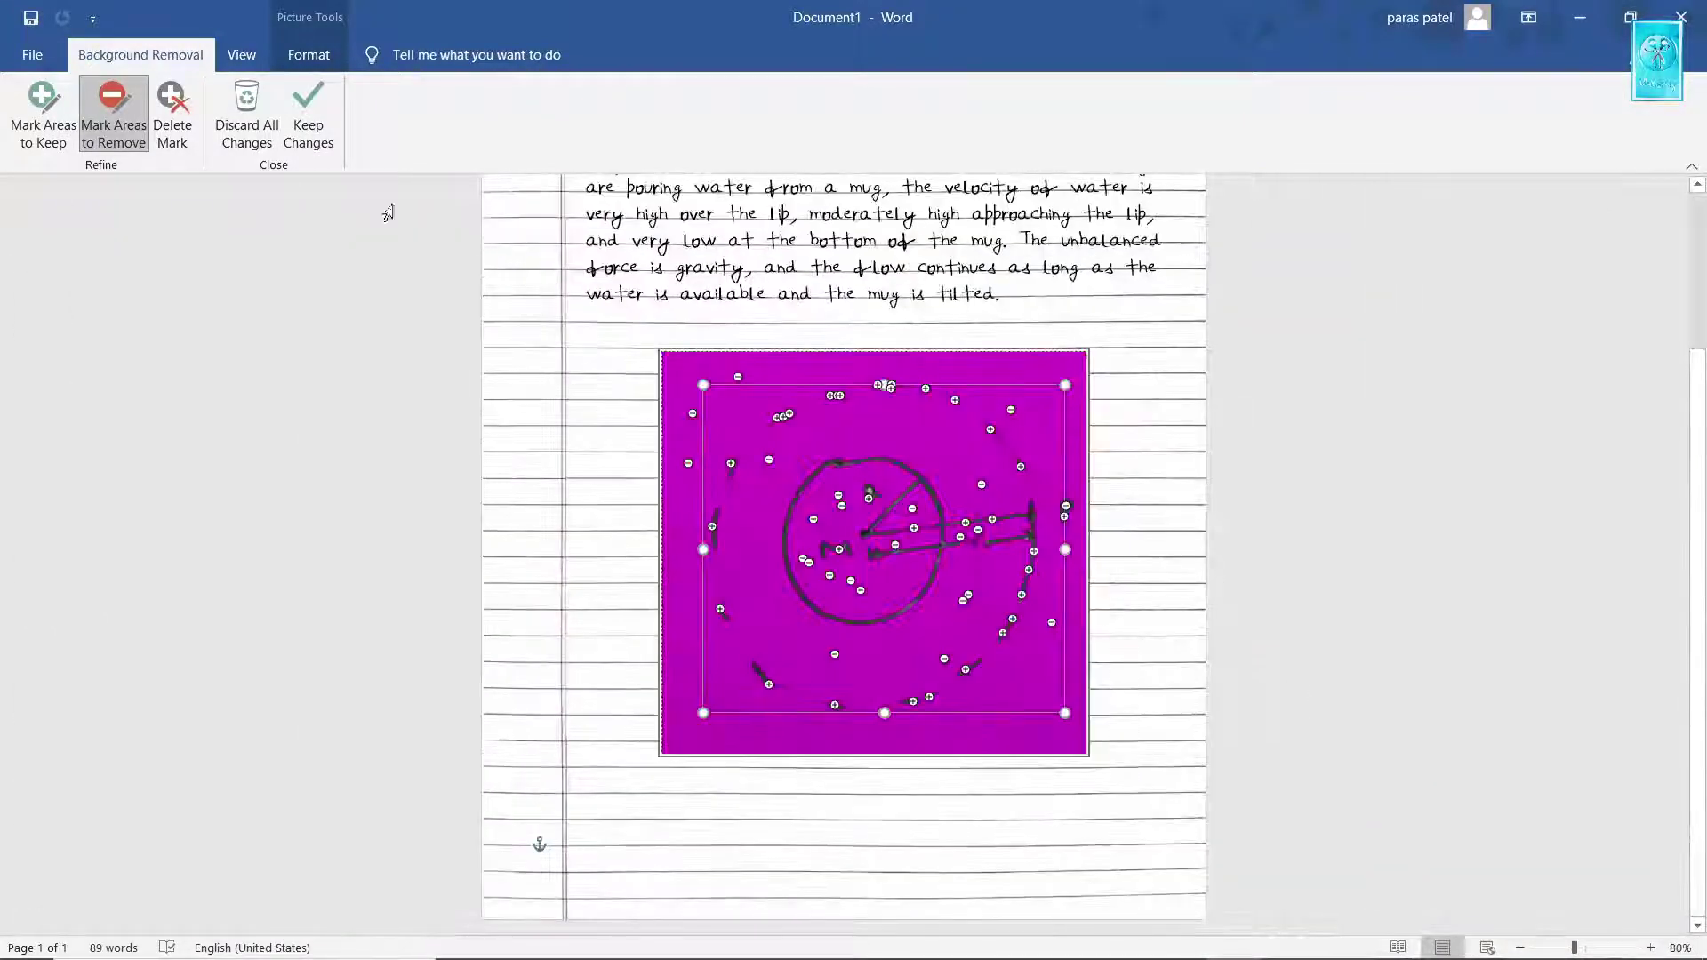
{"action": "left_click", "coordinate": [313, 142]}
{"action": "scroll", "coordinate": [845, 604], "scroll_direction": "up", "scroll_amount": 2}
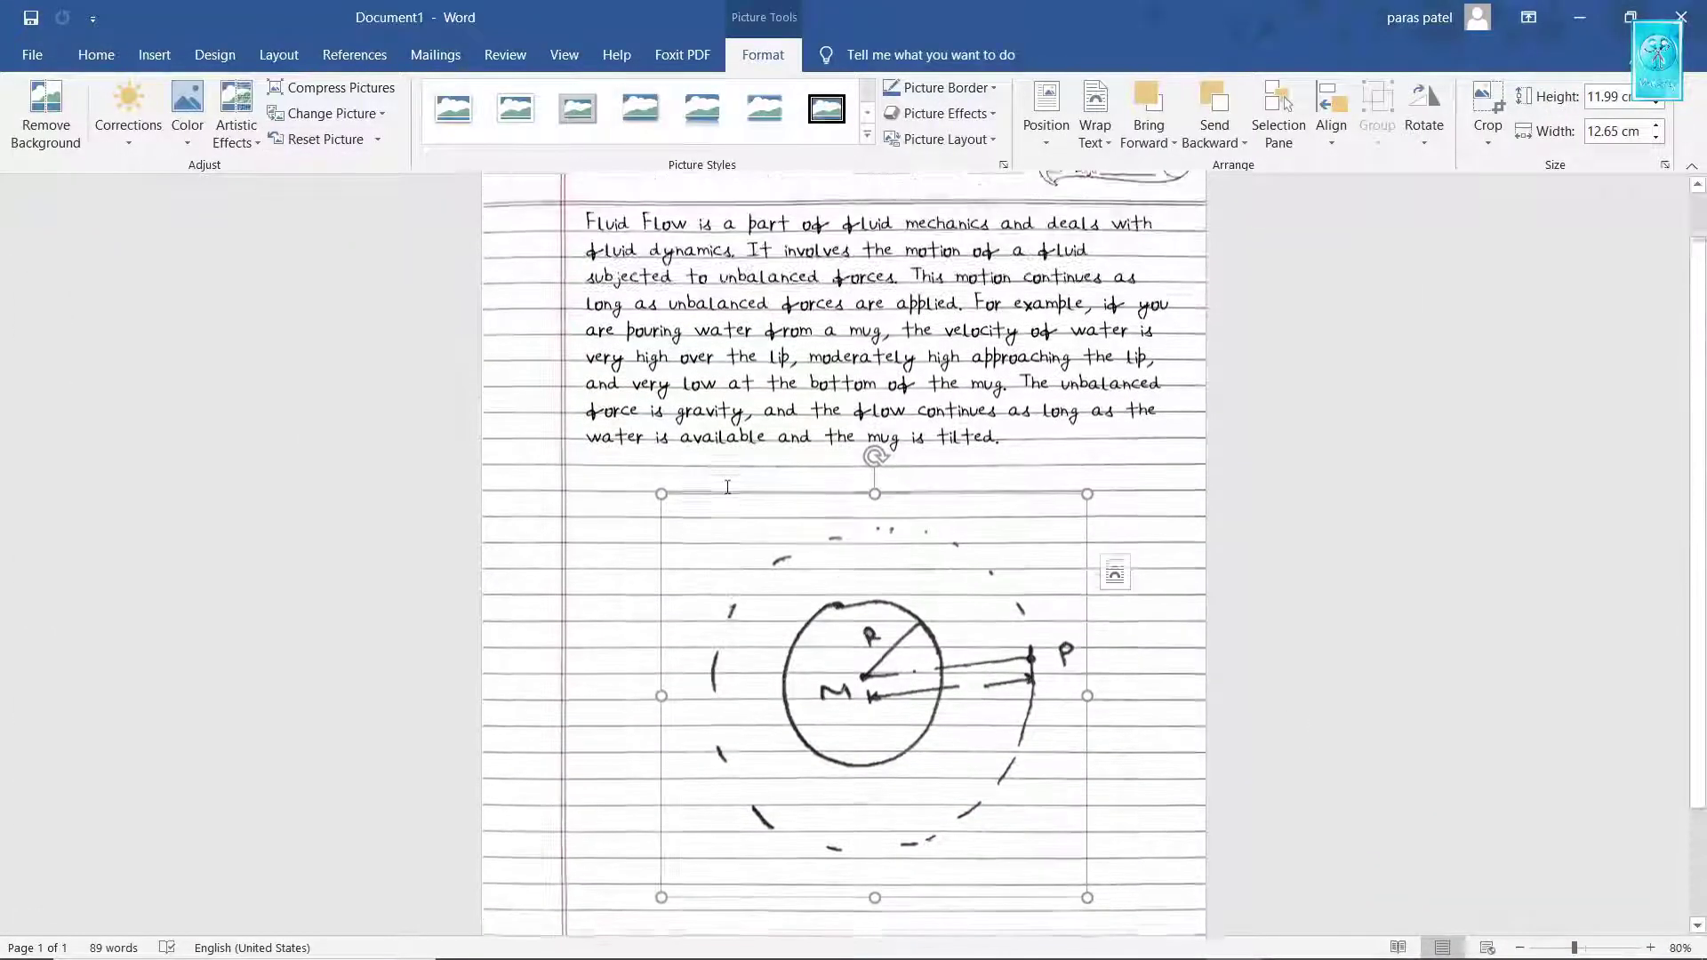
{"action": "scroll", "coordinate": [845, 605], "scroll_direction": "down", "scroll_amount": 1}
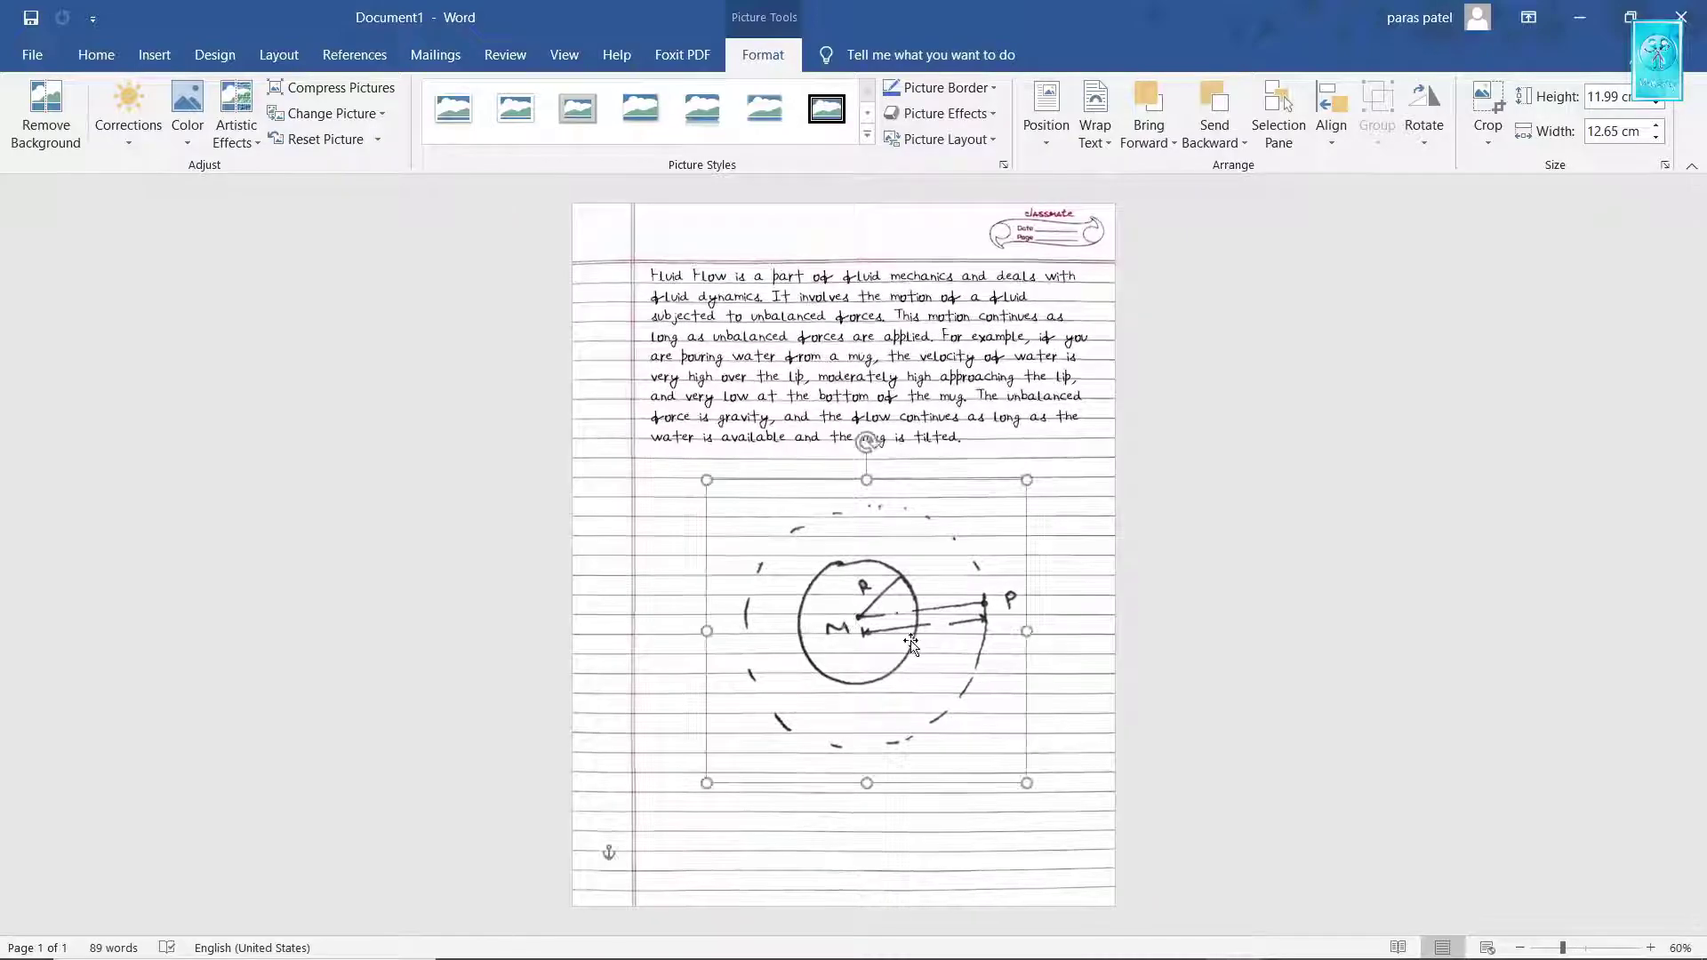
Format the page number 1 in the header's Page box with the Pp Fonts Makeitz handwriting font
{"action": "key", "text": "ctrl+z"}
{"action": "key", "text": "ctrl+z"}
{"action": "key", "text": "ctrl+z"}
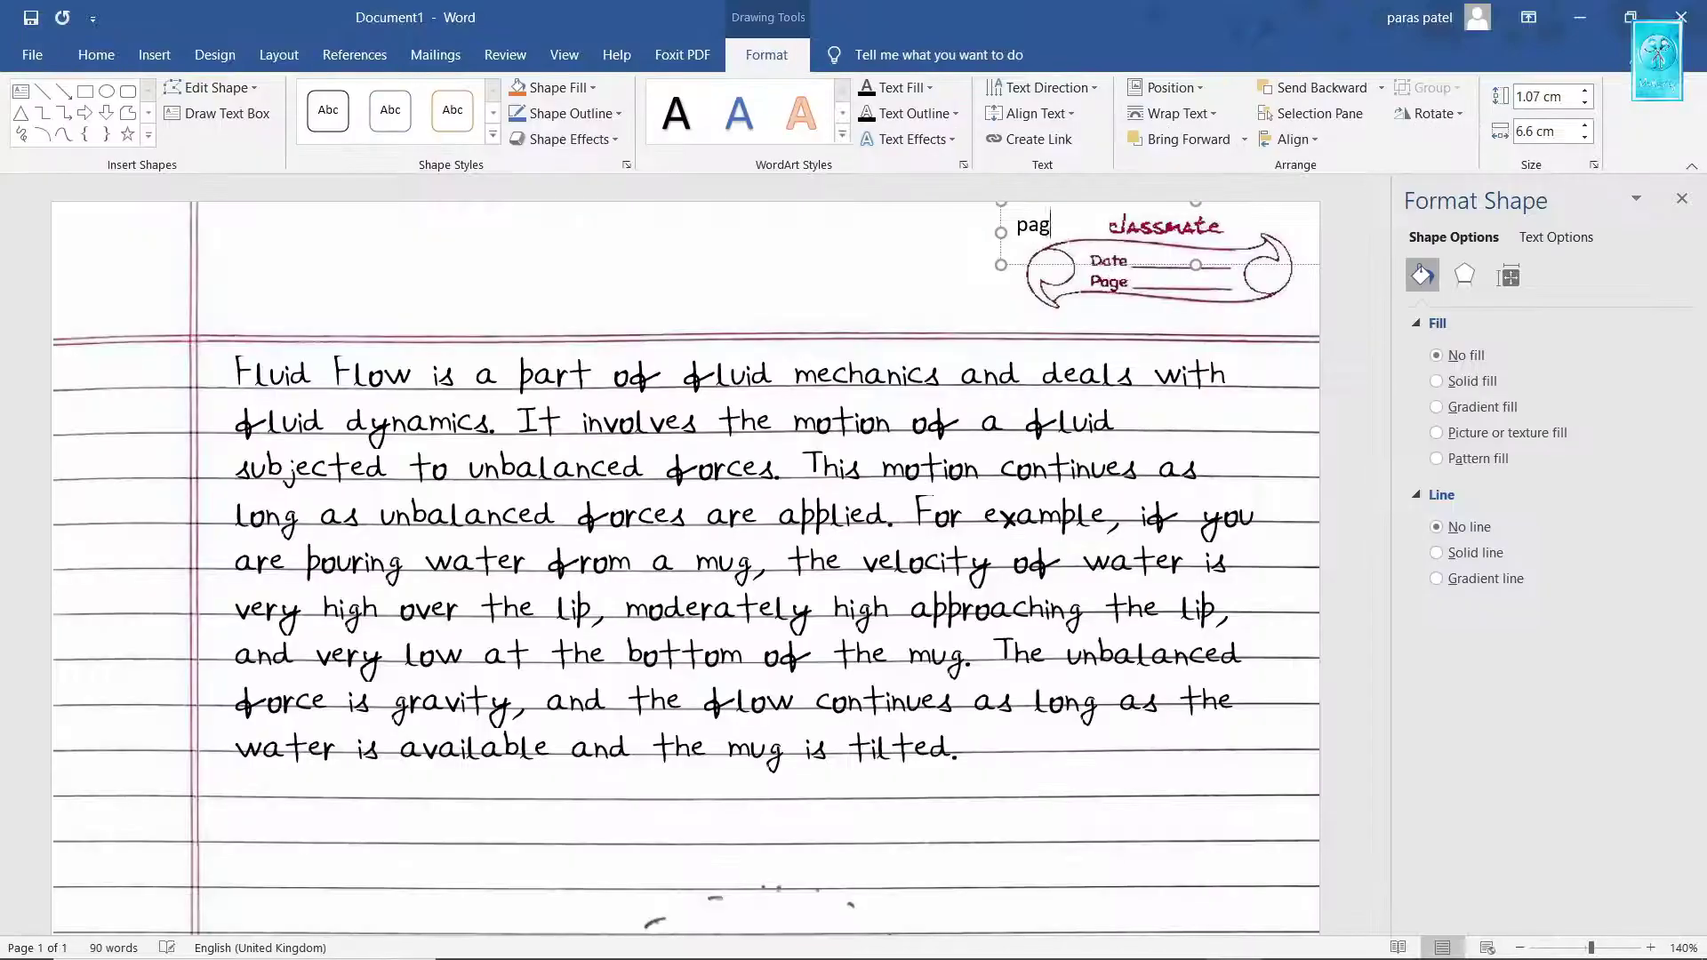
{"action": "left_click", "coordinate": [96, 54]}
{"action": "left_click", "coordinate": [299, 96]}
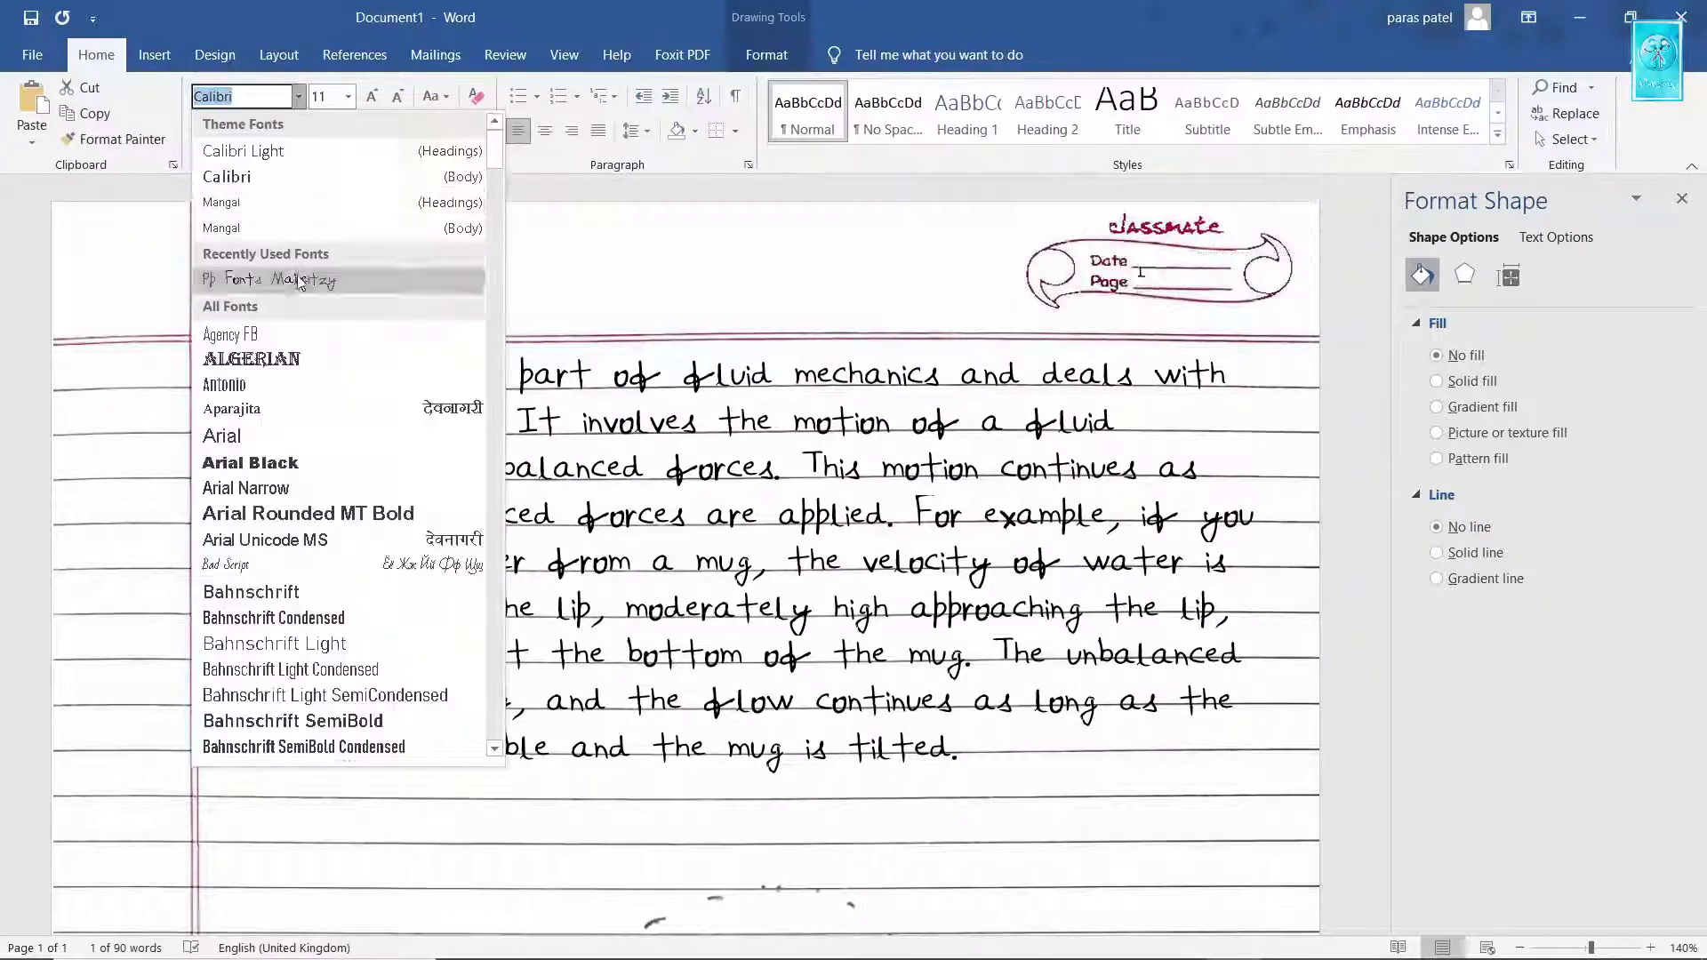
{"action": "left_click", "coordinate": [235, 278]}
{"action": "left_click", "coordinate": [1200, 240]}
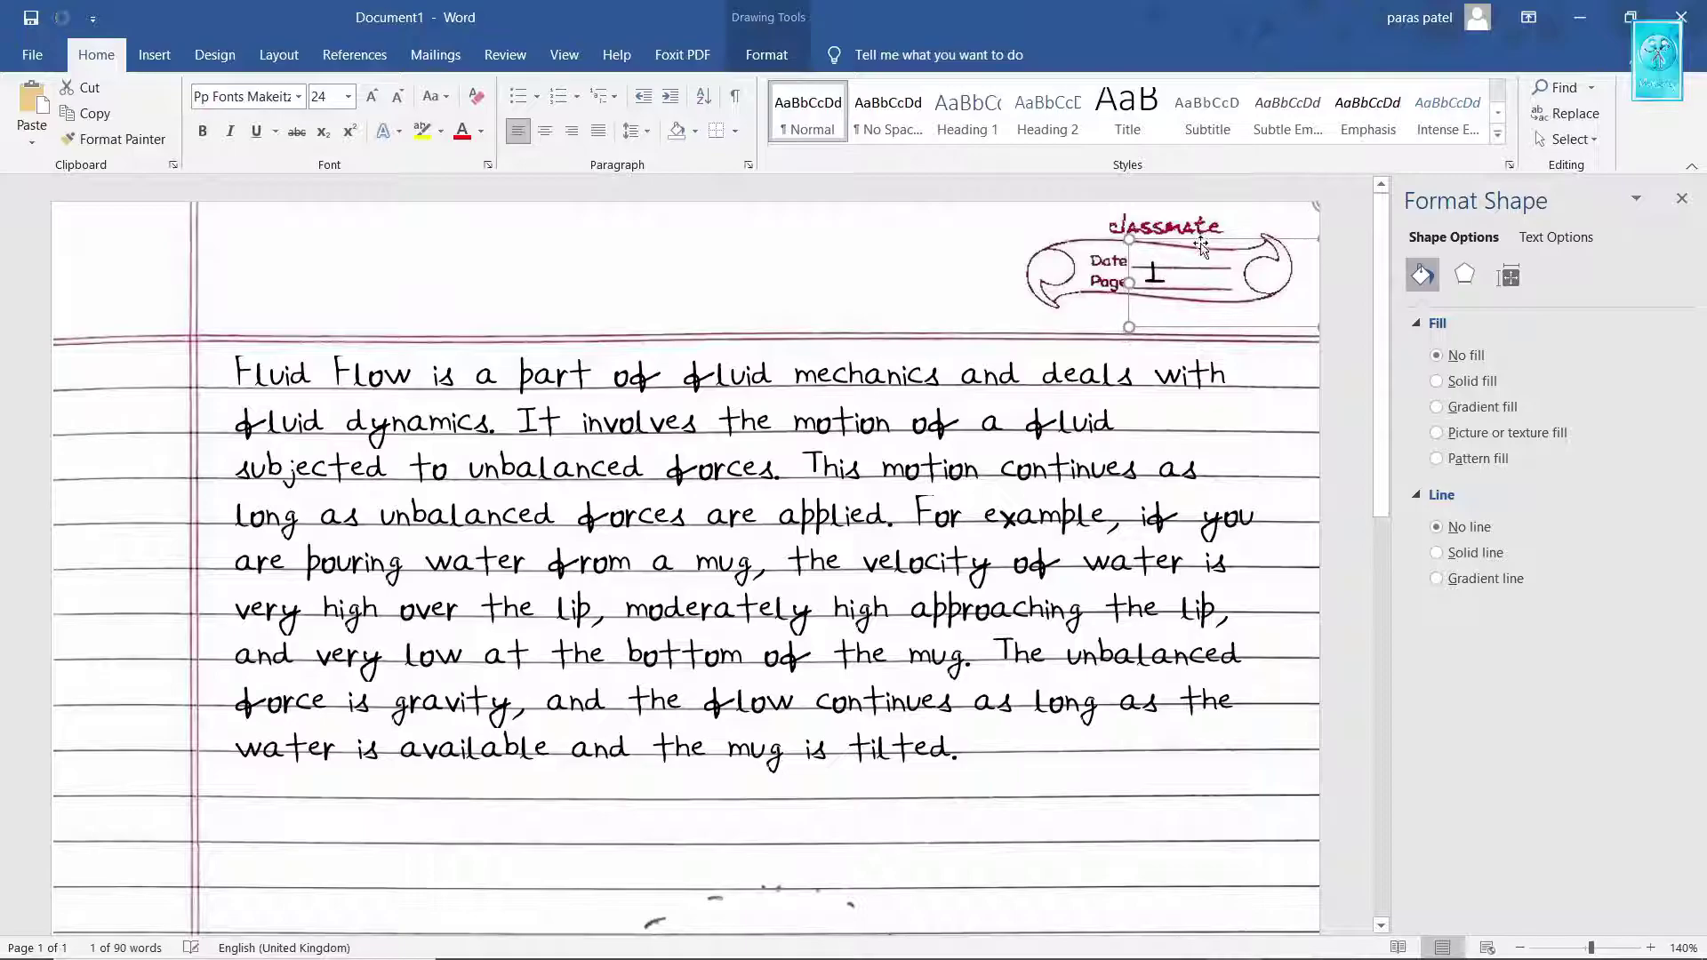
{"action": "left_click", "coordinate": [1013, 309]}
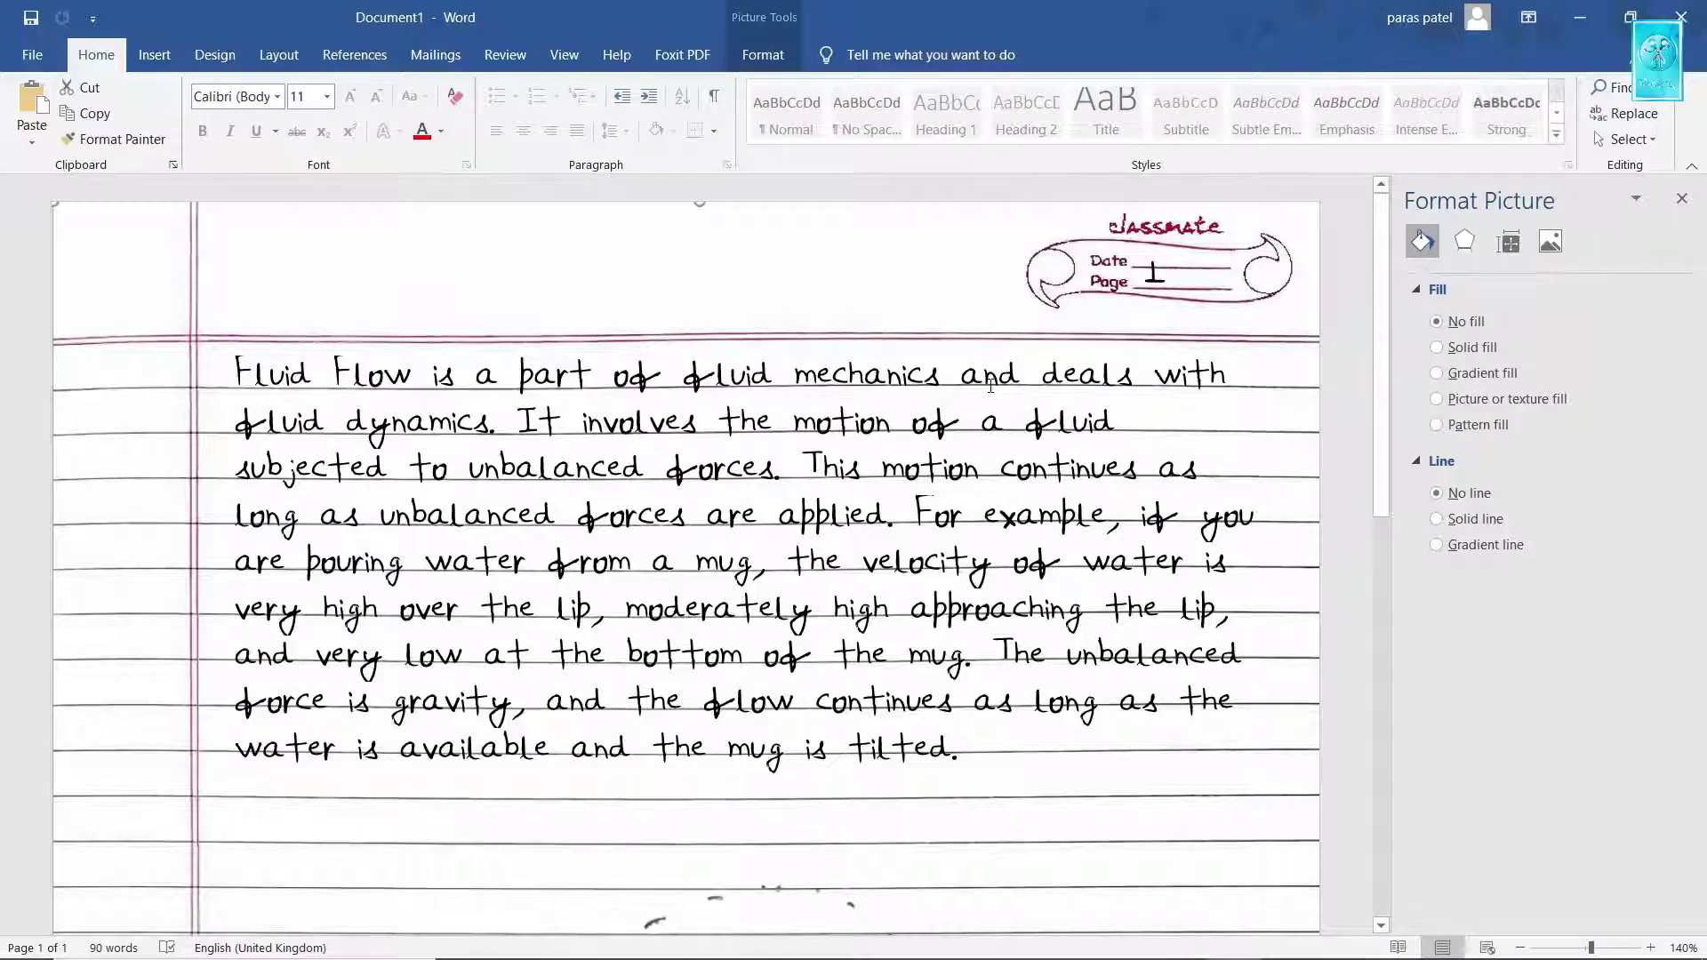
{"action": "scroll", "coordinate": [990, 385], "scroll_direction": "down", "scroll_amount": 8}
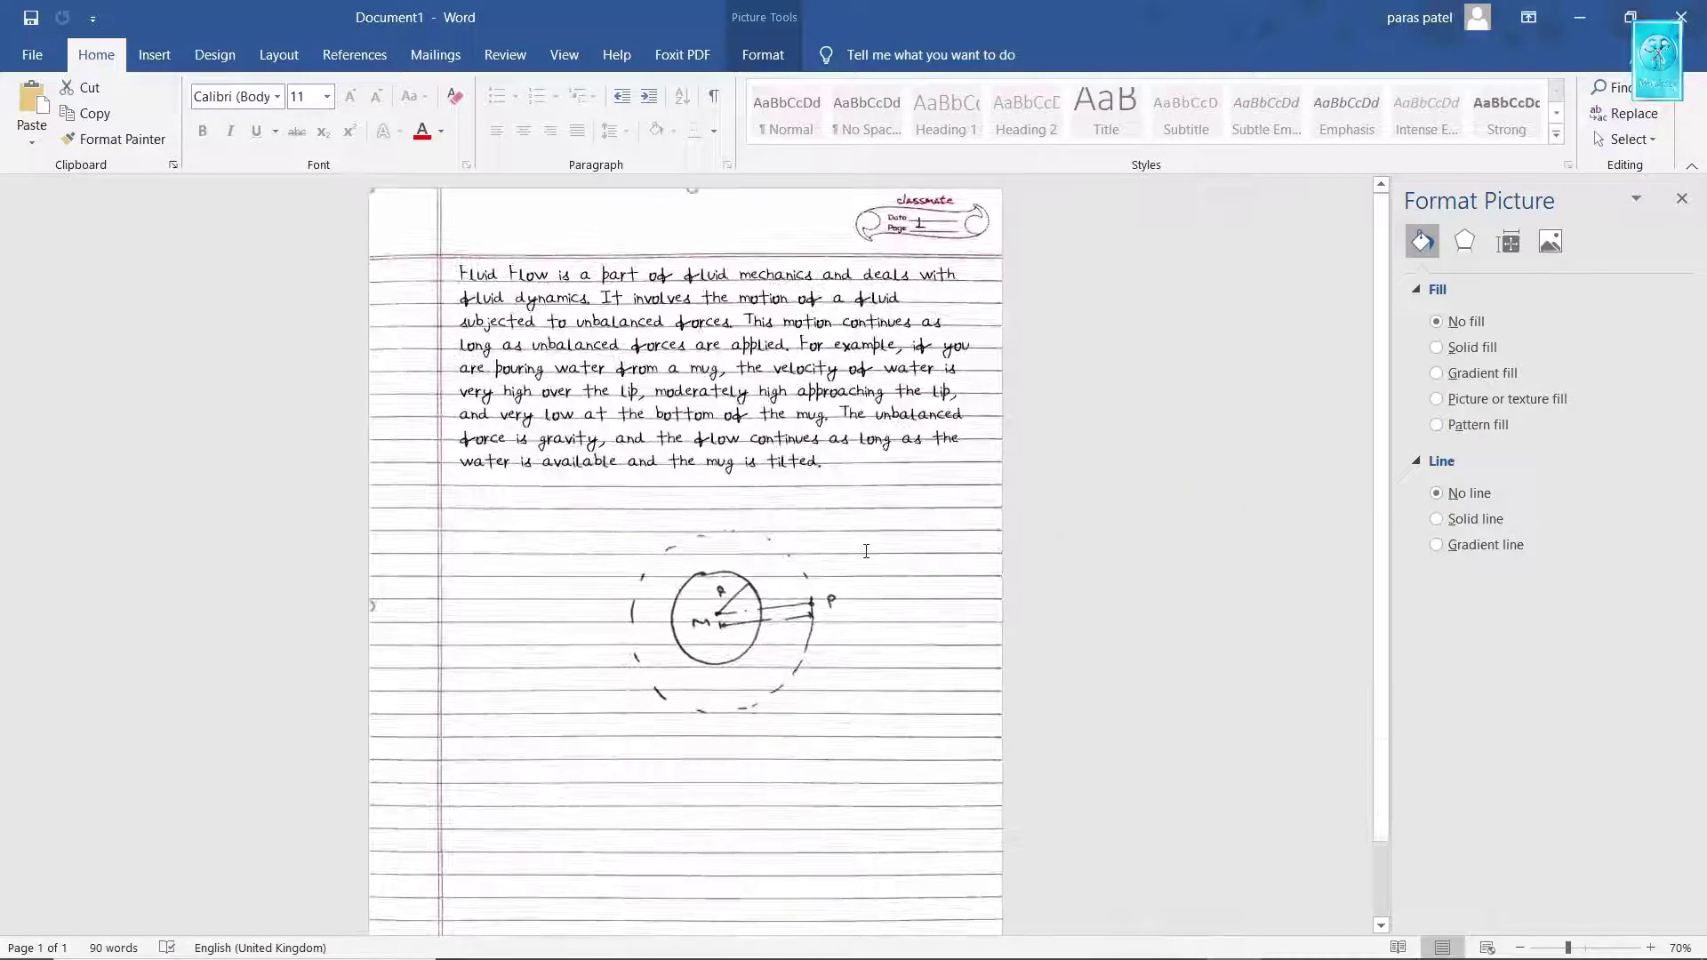
{"action": "scroll", "coordinate": [866, 551], "scroll_direction": "down", "scroll_amount": 1}
{"action": "left_click", "coordinate": [972, 563]}
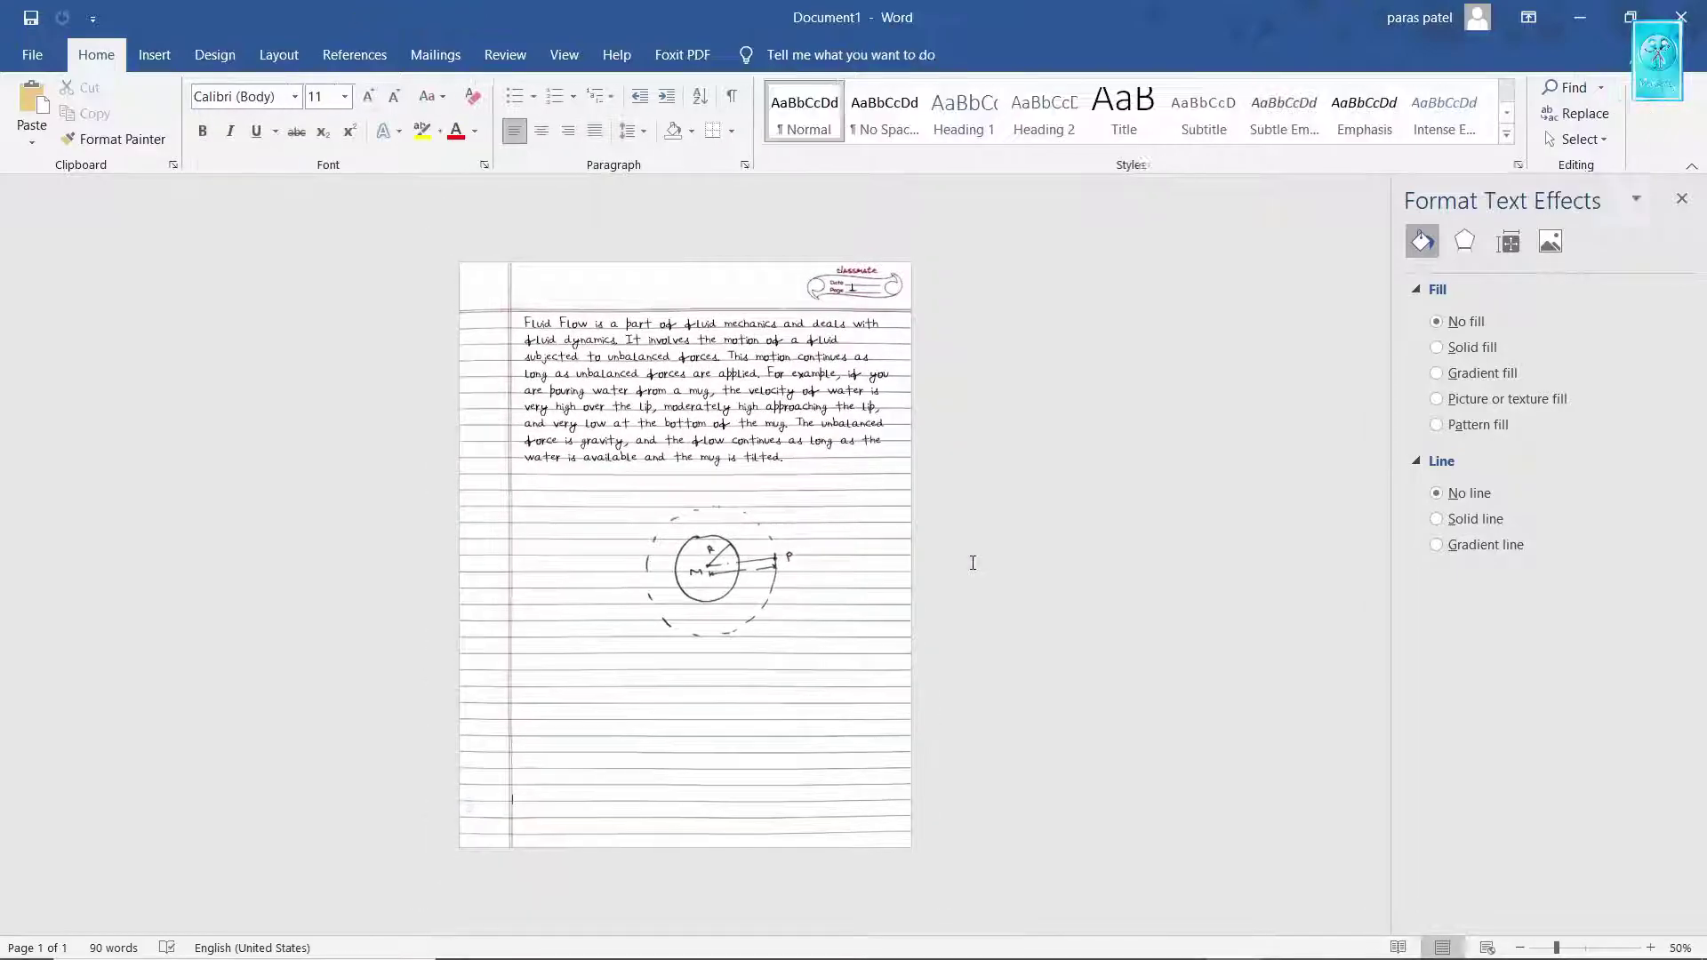
Close the text effects pane and publish the page as 'Fake page one' PDF in Desktop\Fake assignment
{"action": "left_click", "coordinate": [1682, 198]}
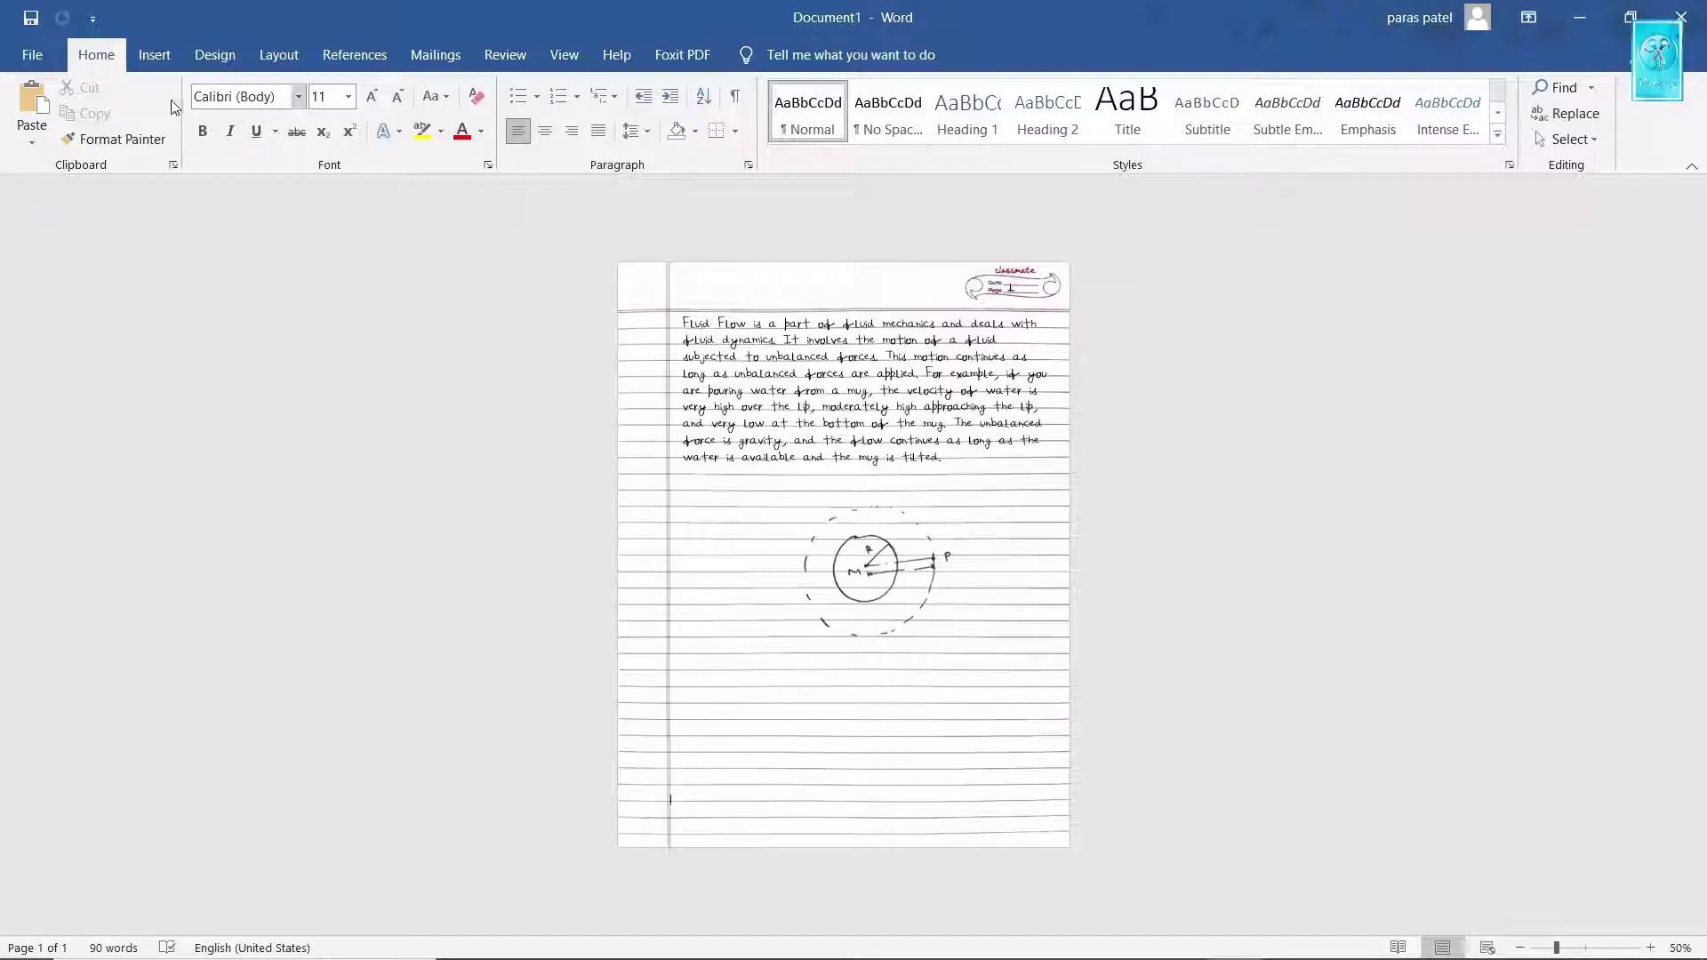
{"action": "left_click", "coordinate": [32, 54]}
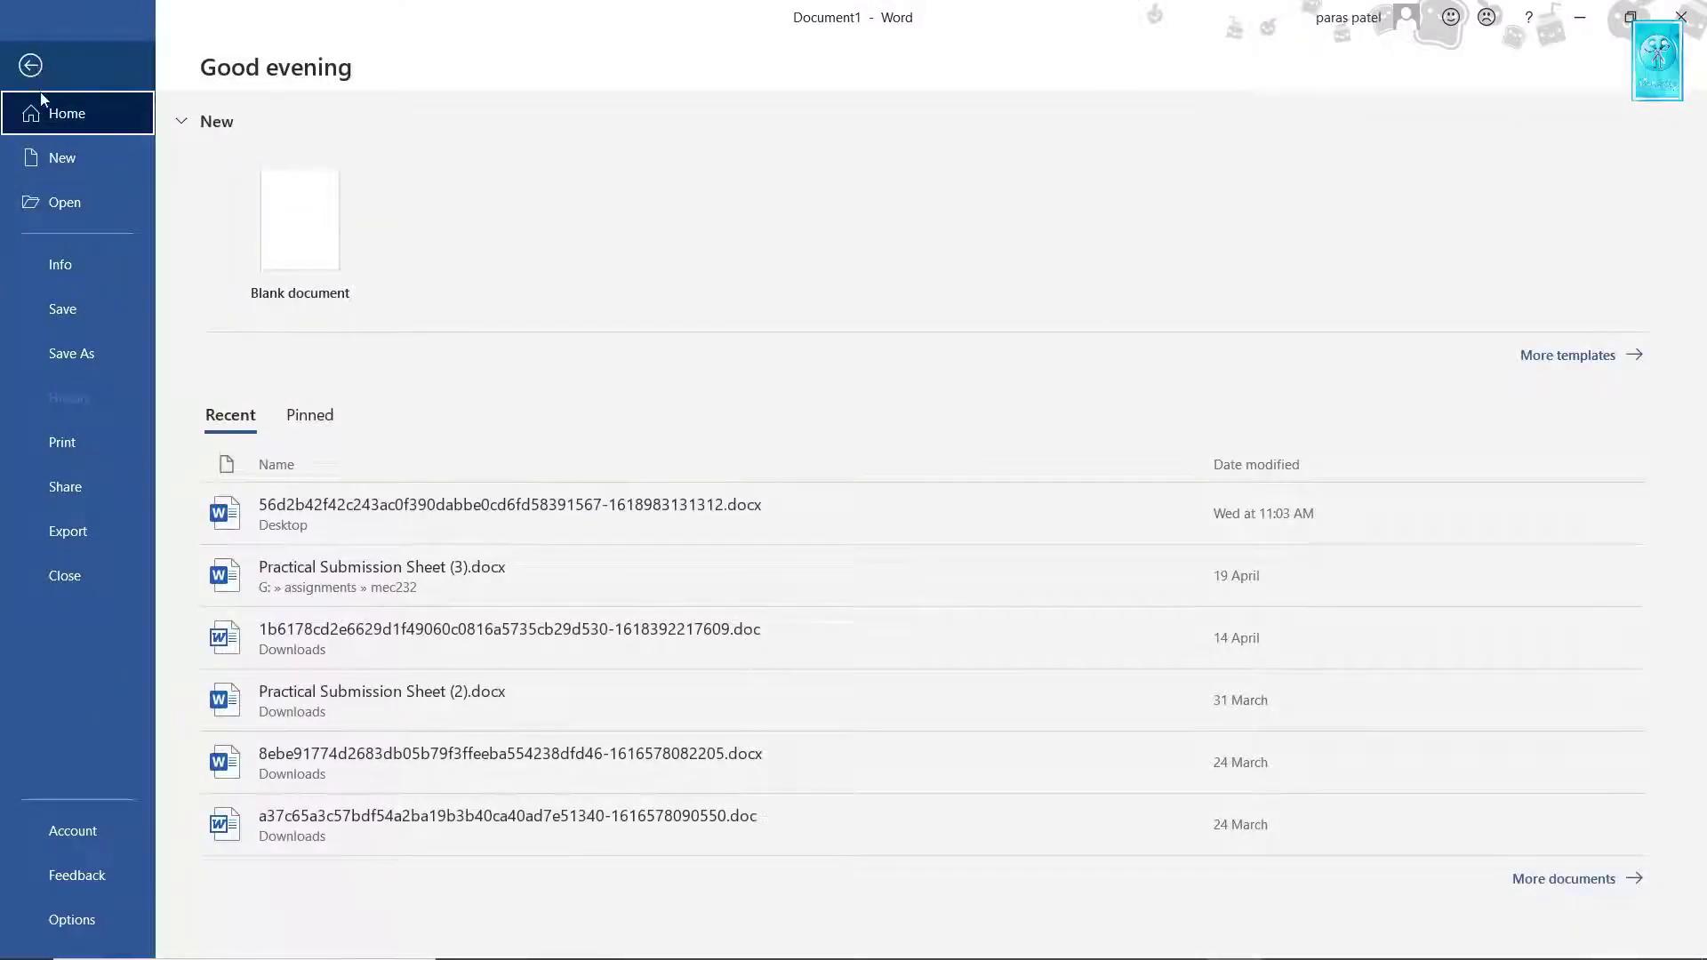
{"action": "left_click", "coordinate": [88, 531]}
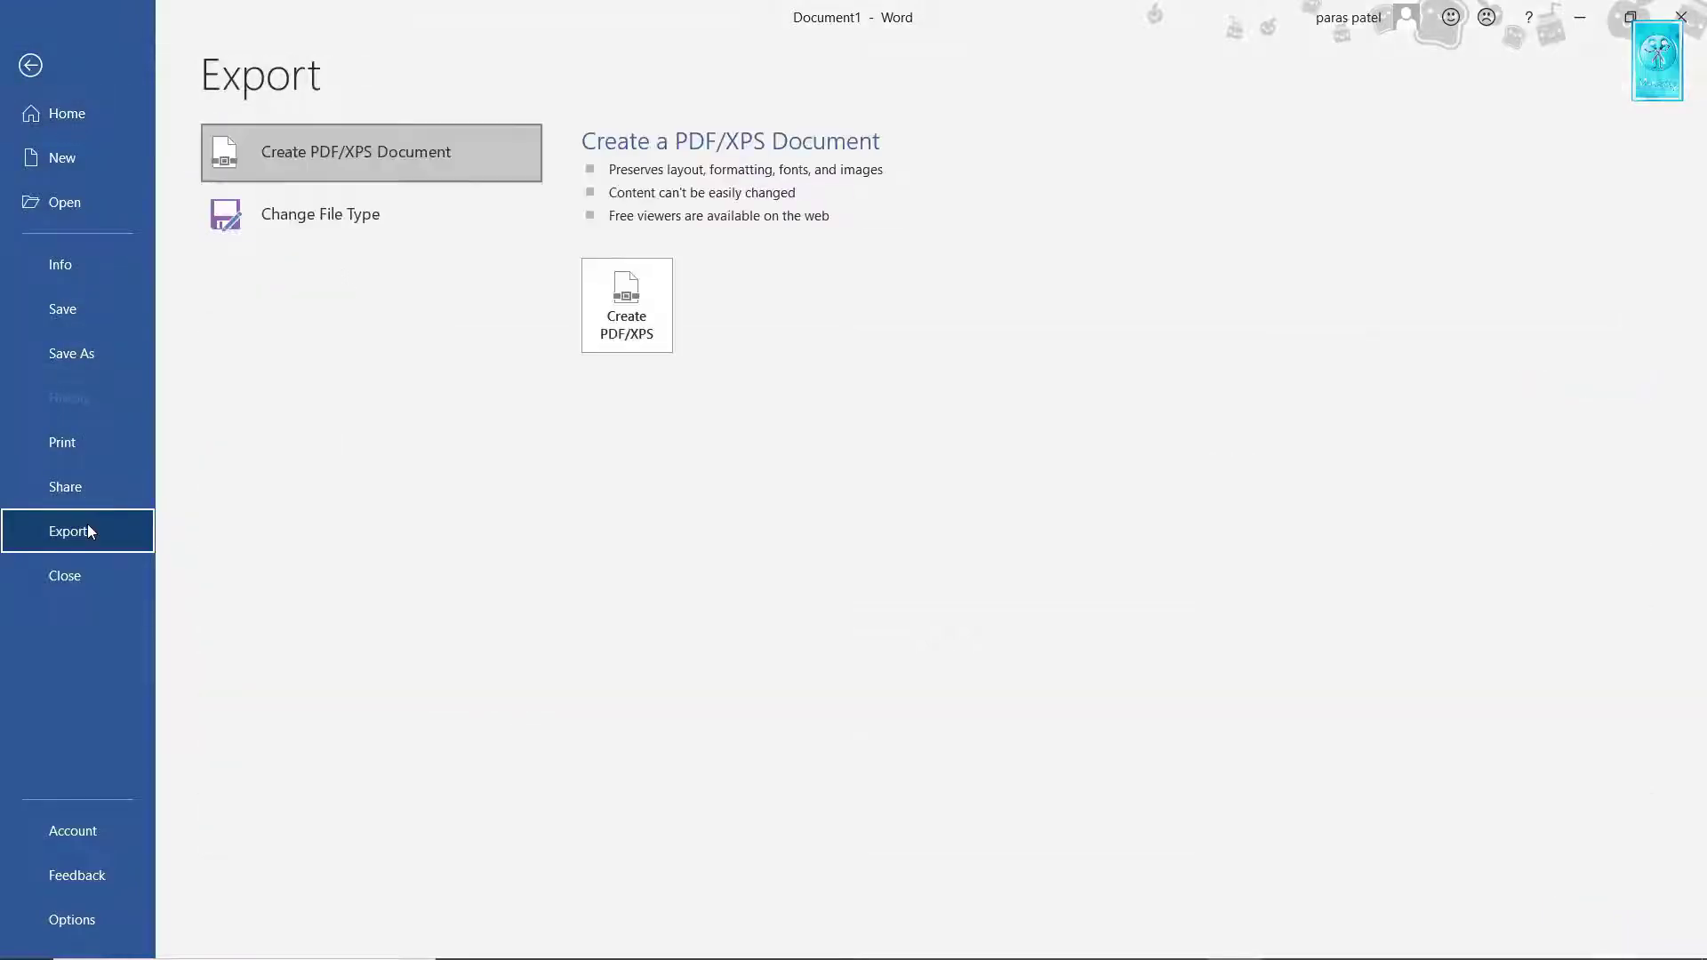
{"action": "left_click", "coordinate": [608, 291]}
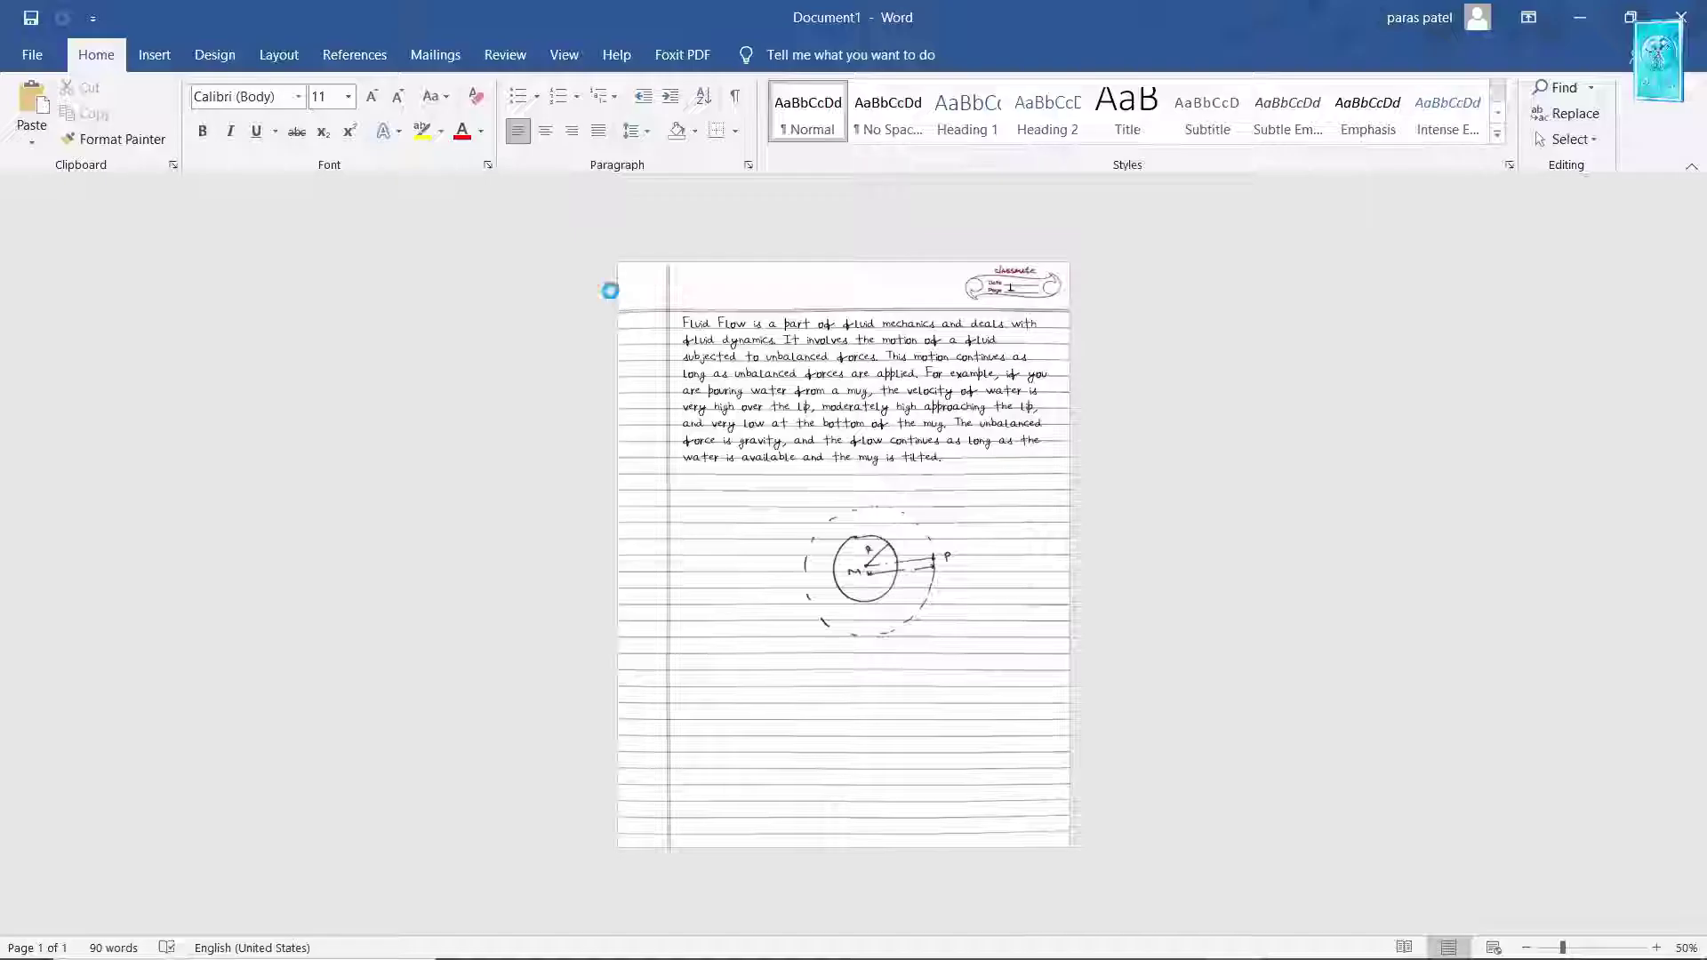
{"action": "left_click", "coordinate": [89, 189]}
{"action": "double_click", "coordinate": [374, 183]}
{"action": "type", "text": "Fa"}
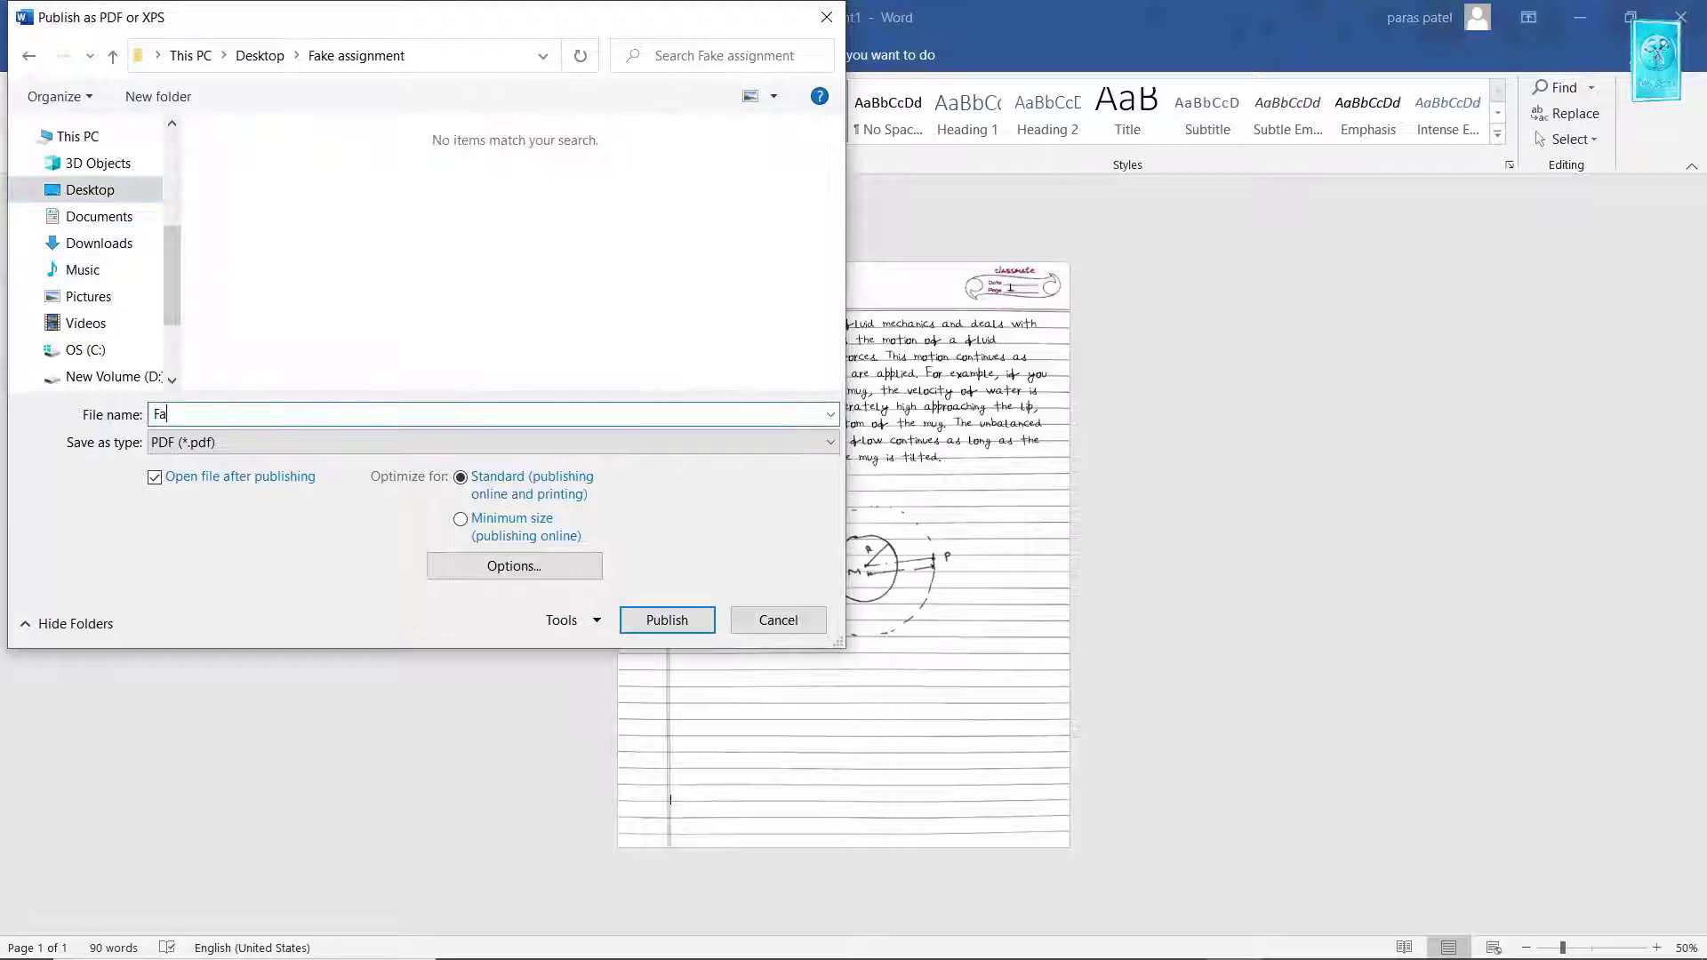
{"action": "type", "text": "ke page one.pdf"}
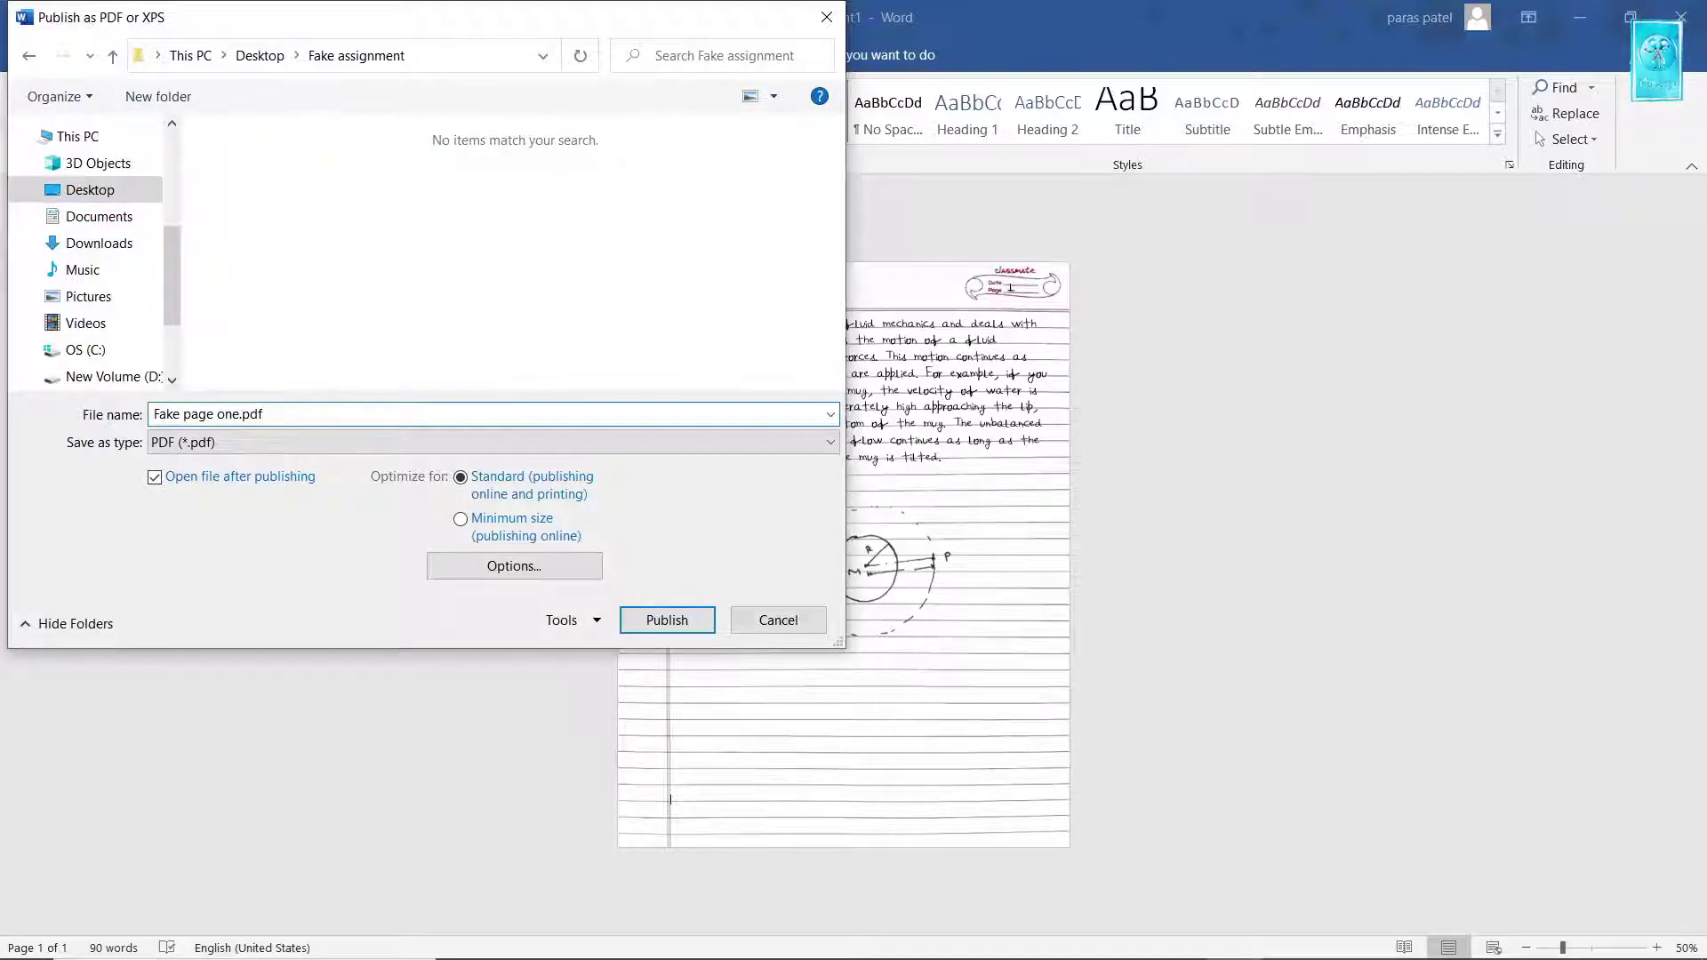
{"action": "left_click", "coordinate": [649, 621]}
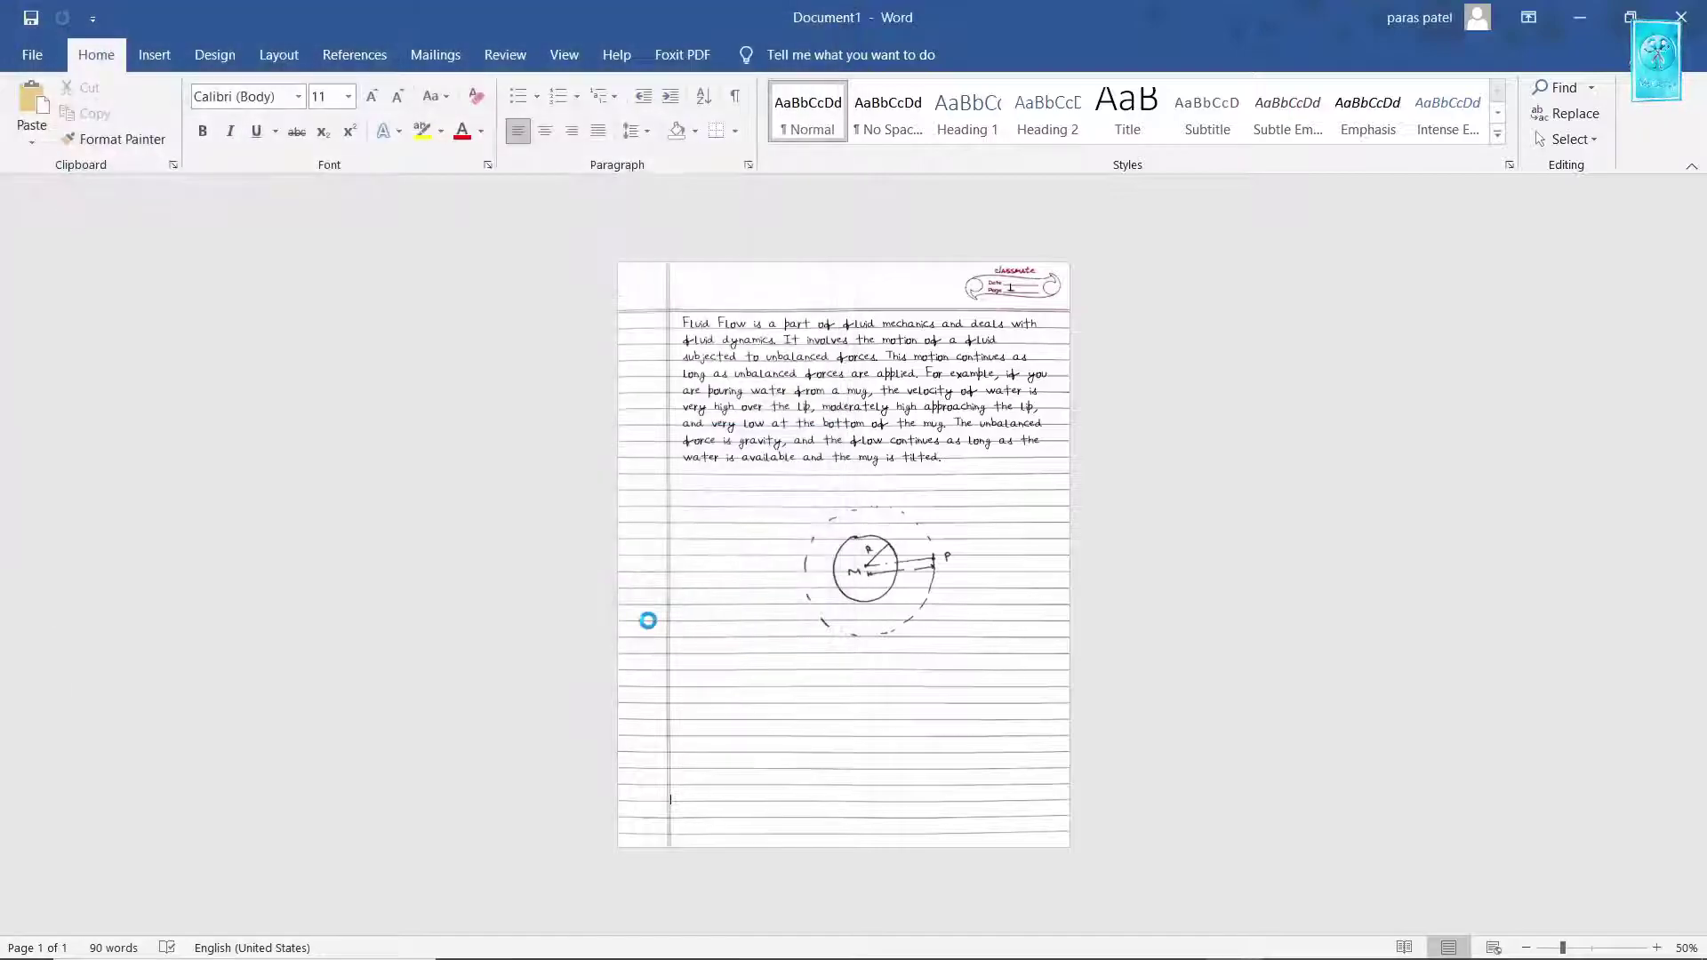